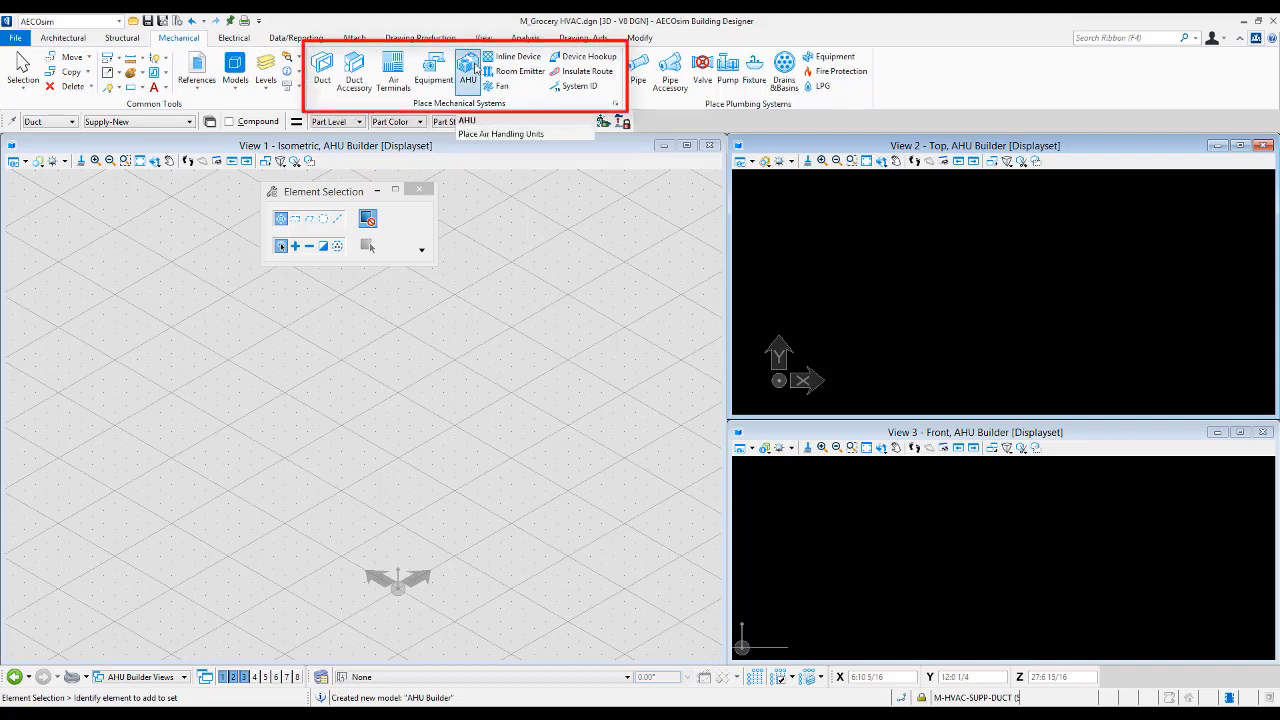
- Start AHU placement, expand the BentleyAHULibrary.xml library and pick AHU7
click(470, 70)
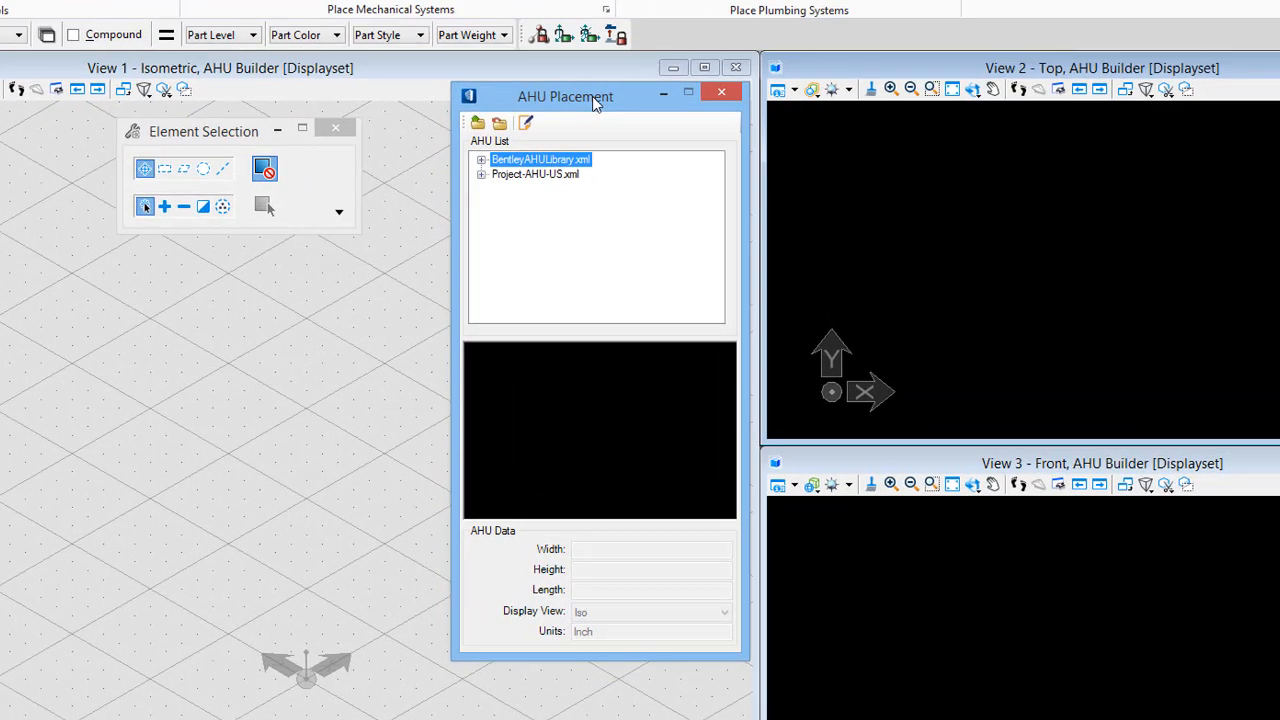
click(482, 160)
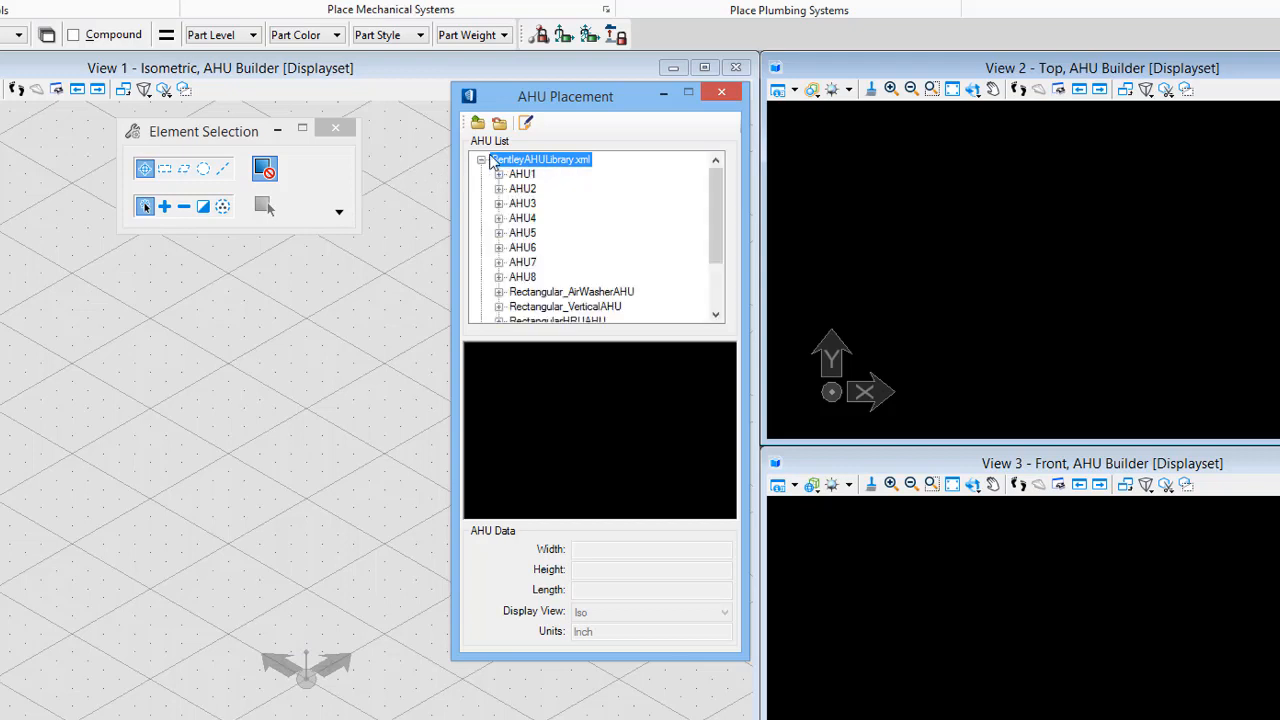
click(521, 263)
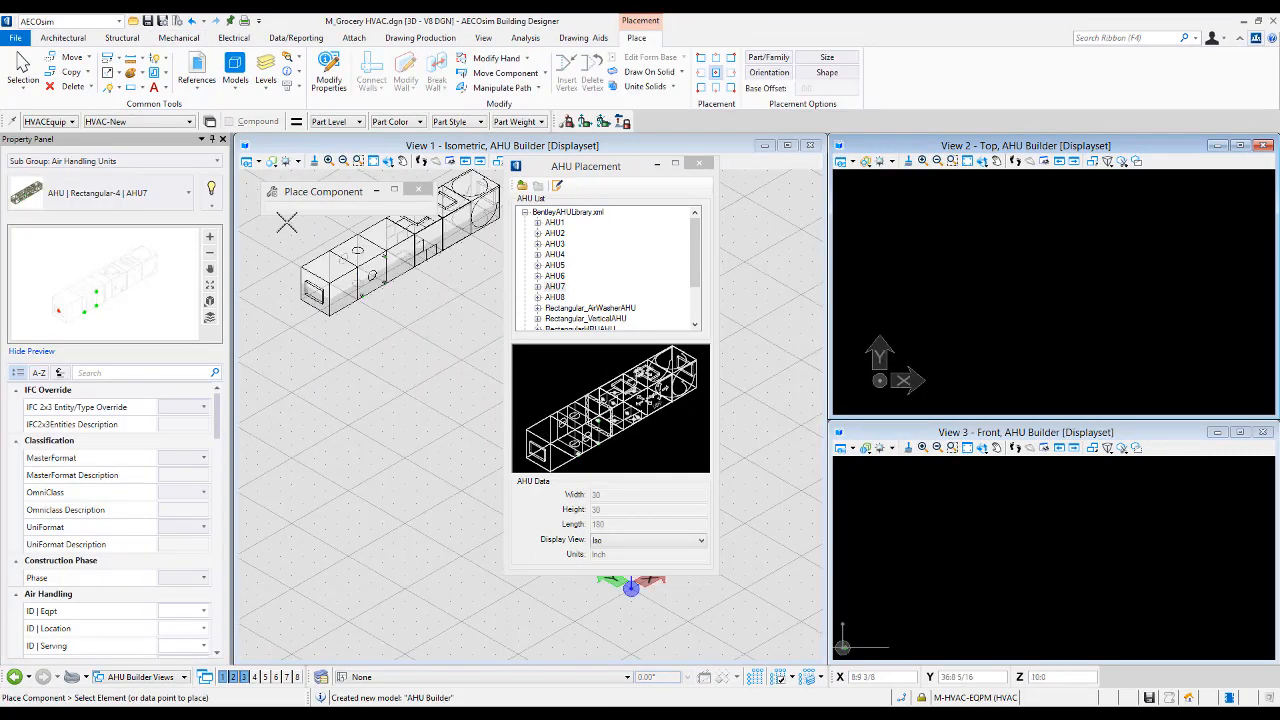
click(218, 426)
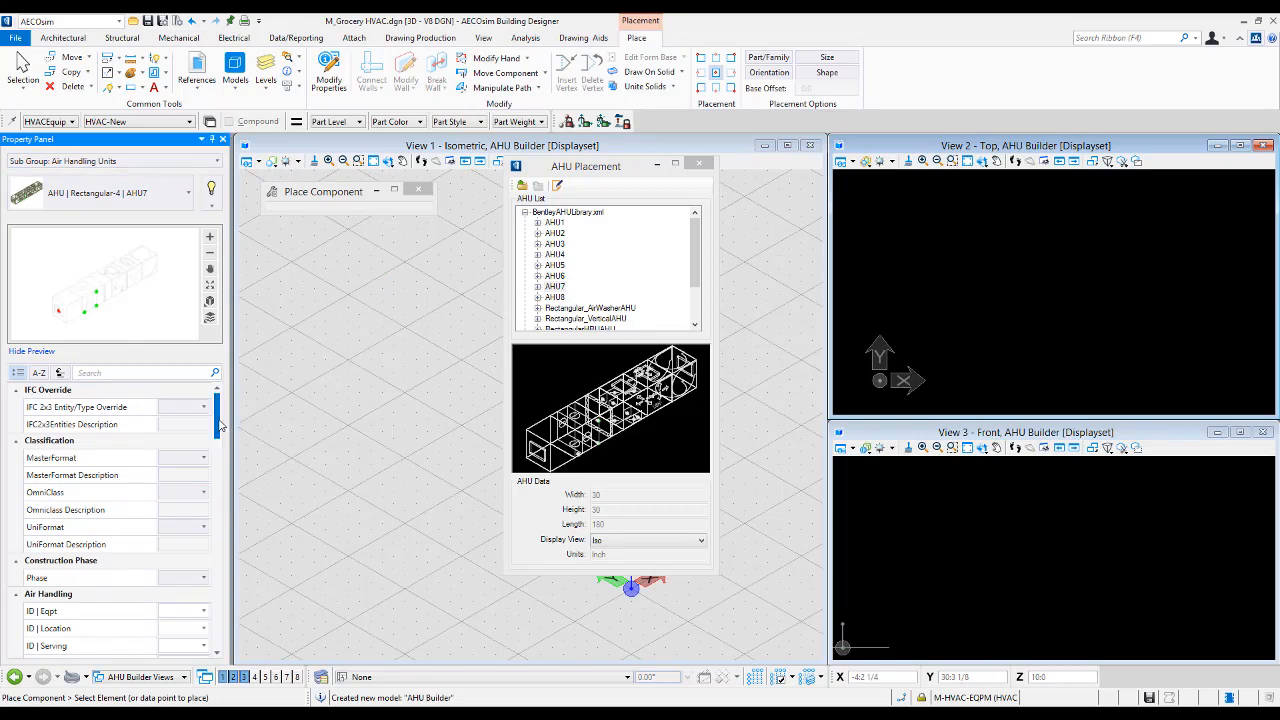
mouse_move(221, 425)
mouse_down()
mouse_move(209, 640)
mouse_move(224, 413)
mouse_up()
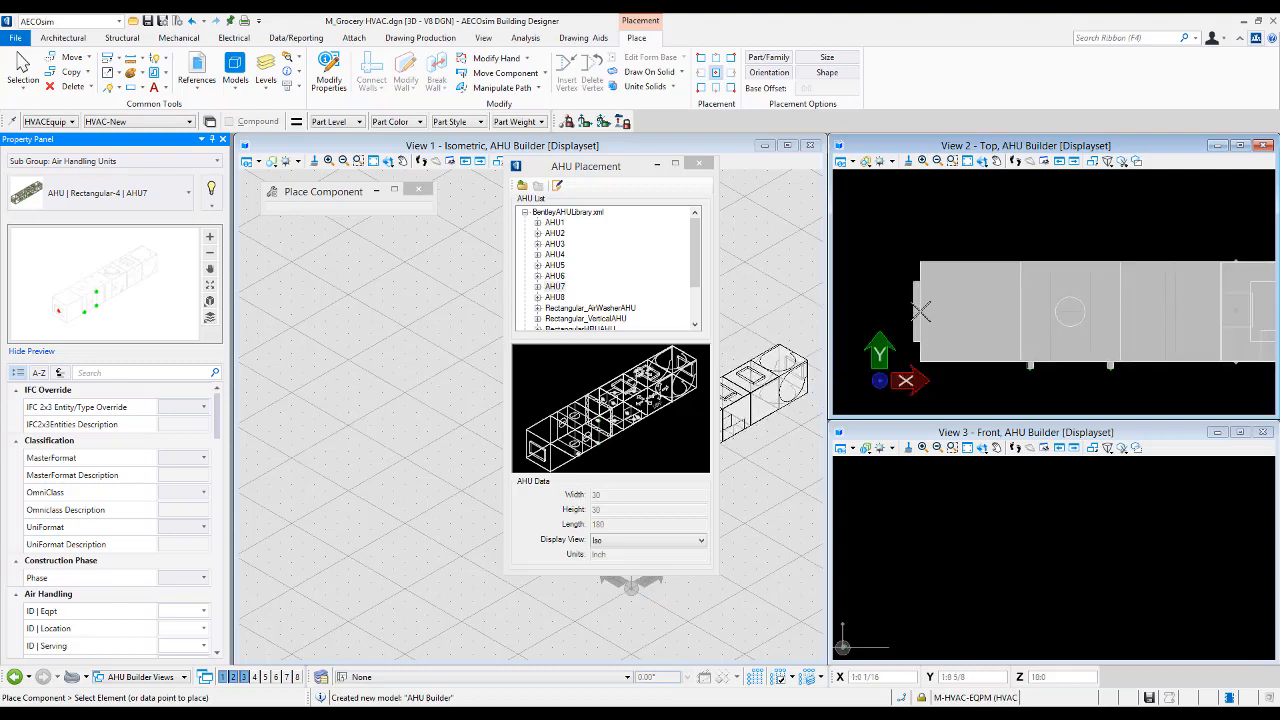
click(611, 165)
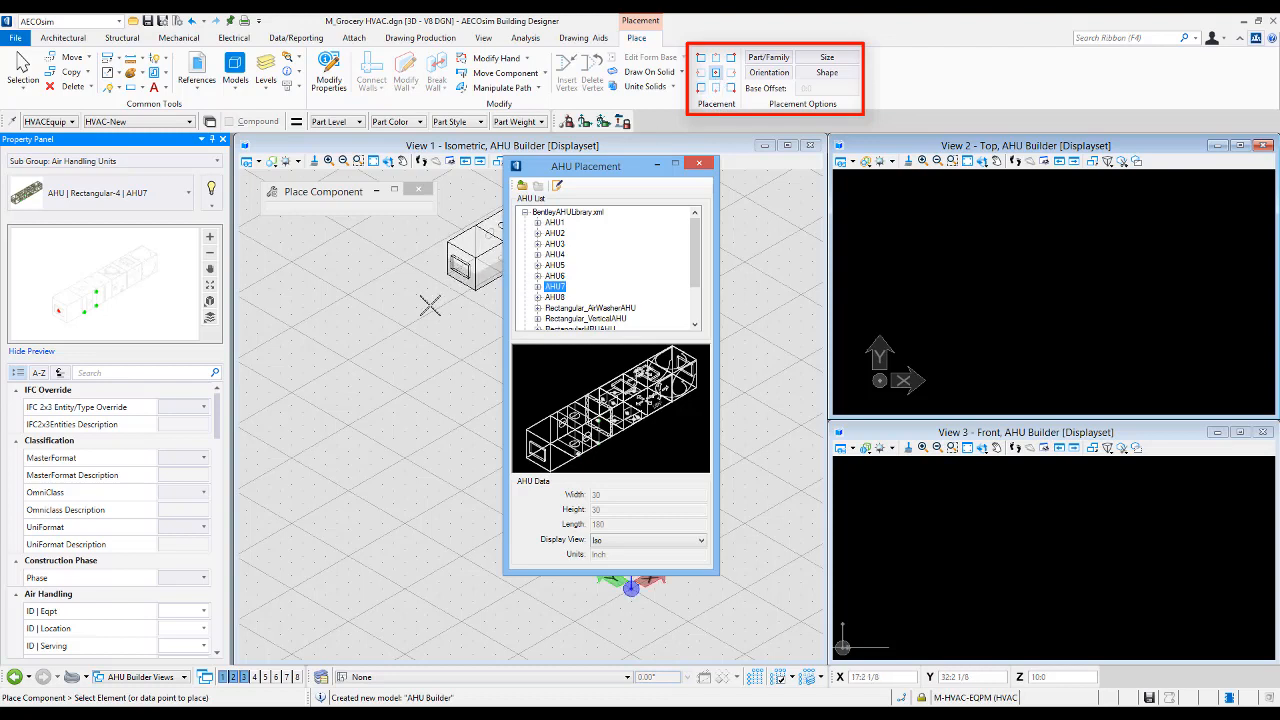
- Set the AHU placement point to the lower-left corner and toggle the Orientation and Size placement options
scroll(393, 405, up, 3)
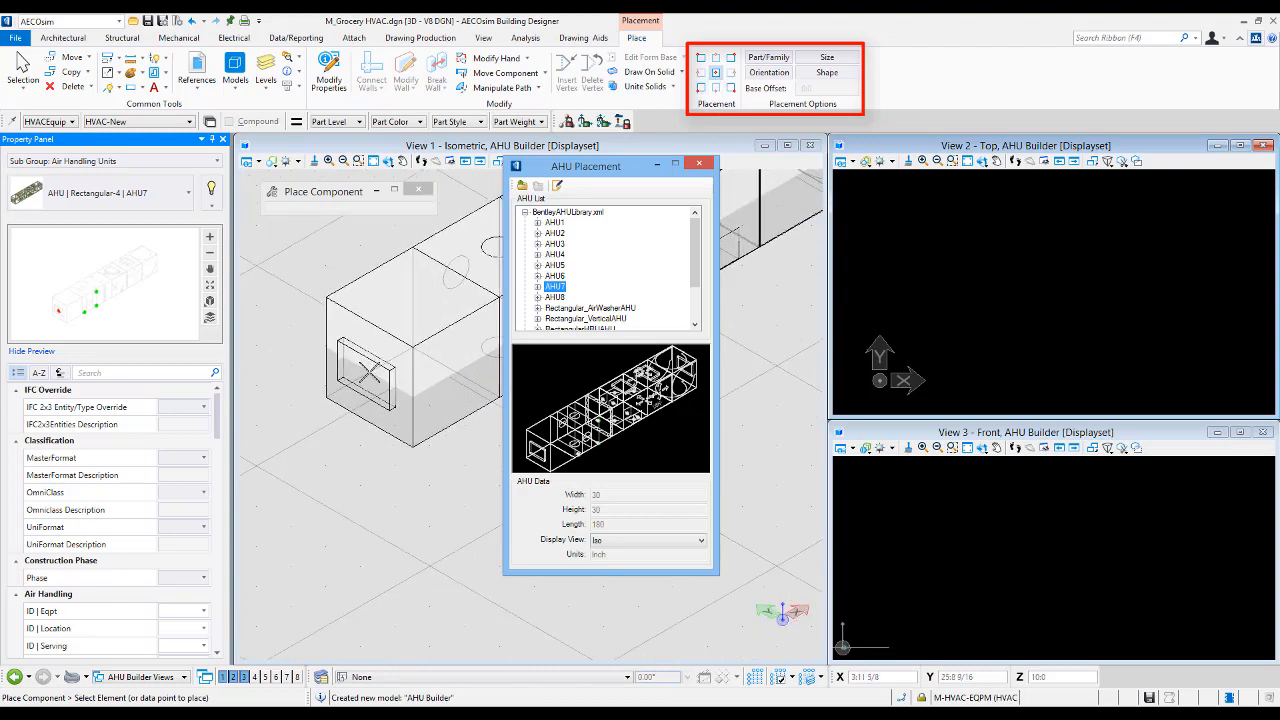
click(700, 88)
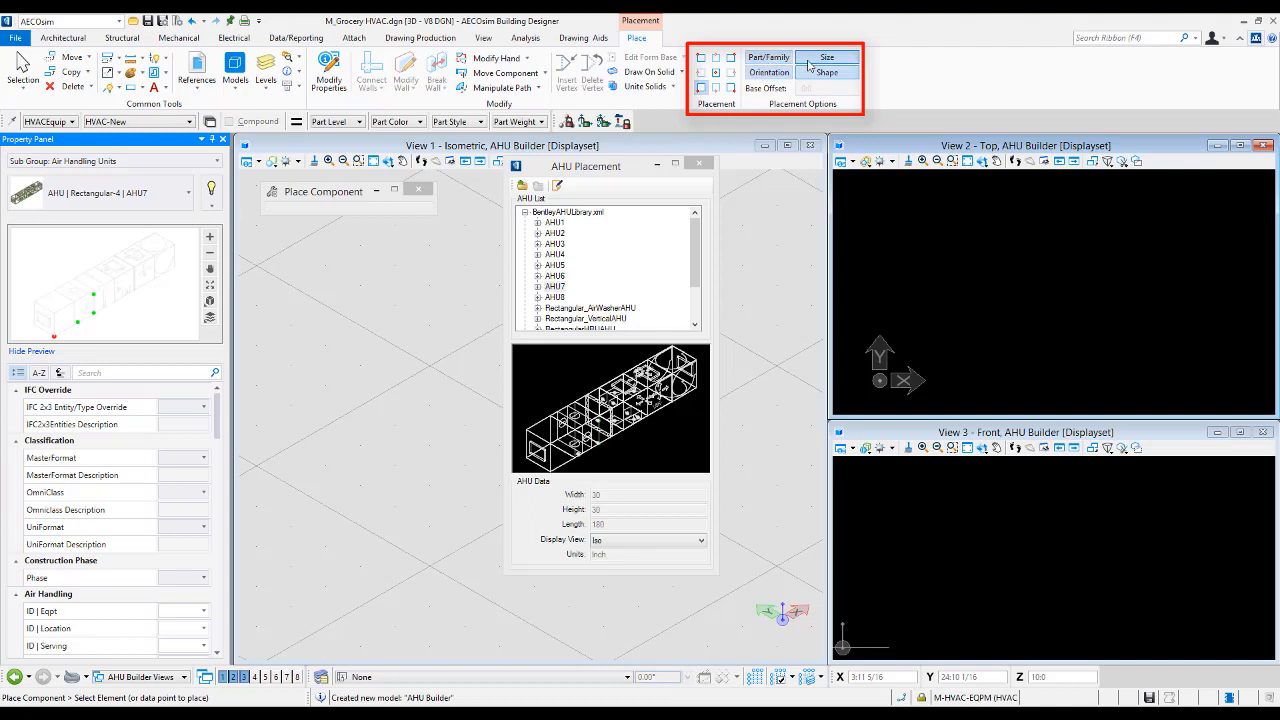
click(769, 75)
click(827, 59)
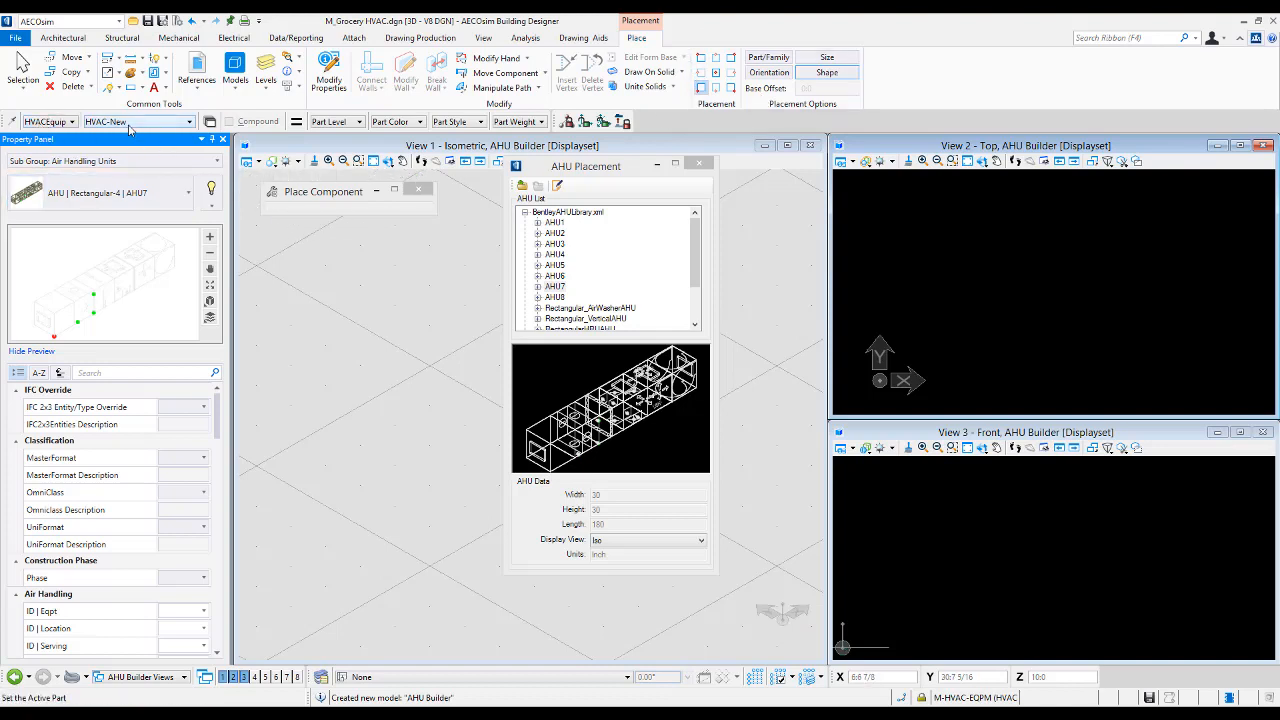
- Scroll down the AHU list and pick Stack_InlineAHU2 from the Bentley library
click(554, 286)
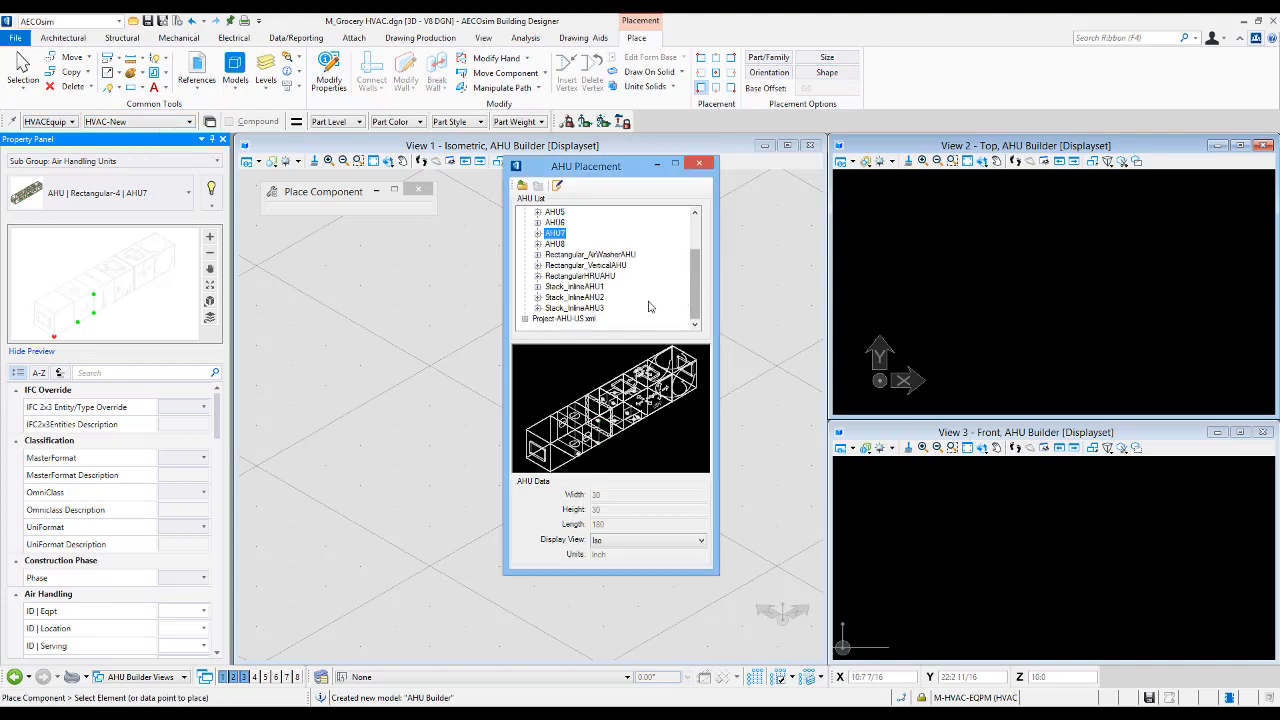
scroll(560, 300, down, 2)
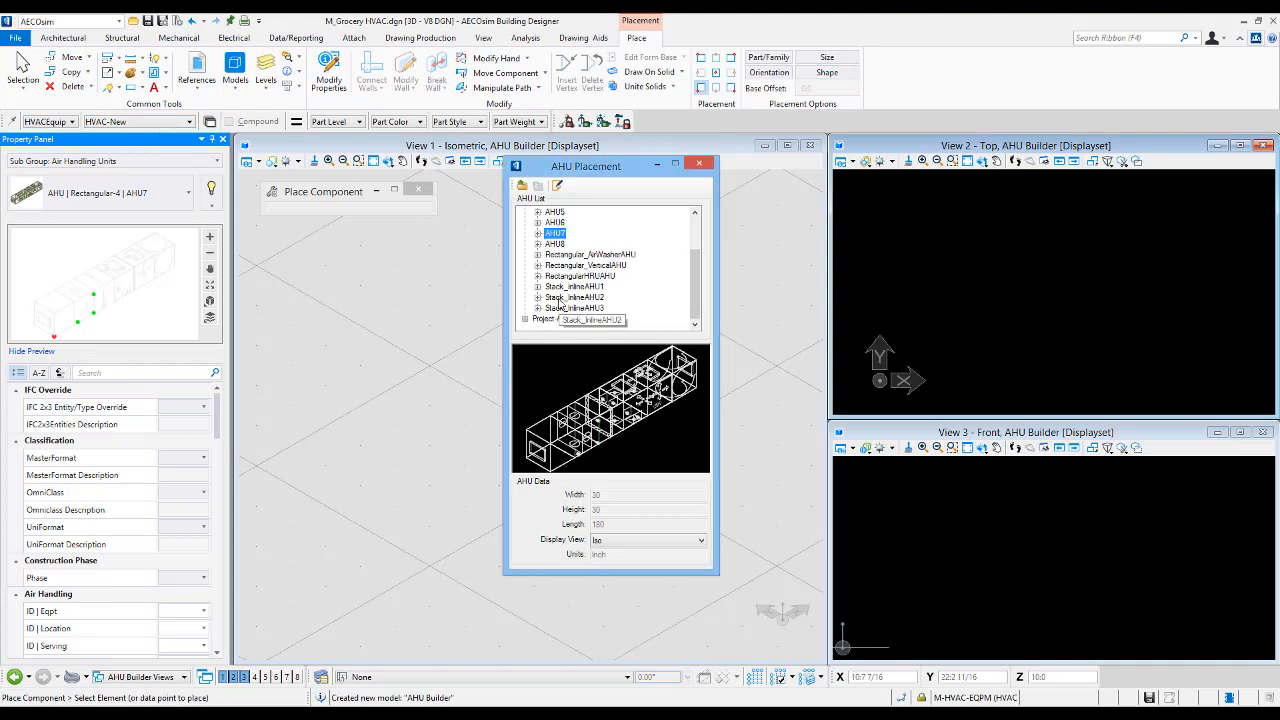
click(560, 300)
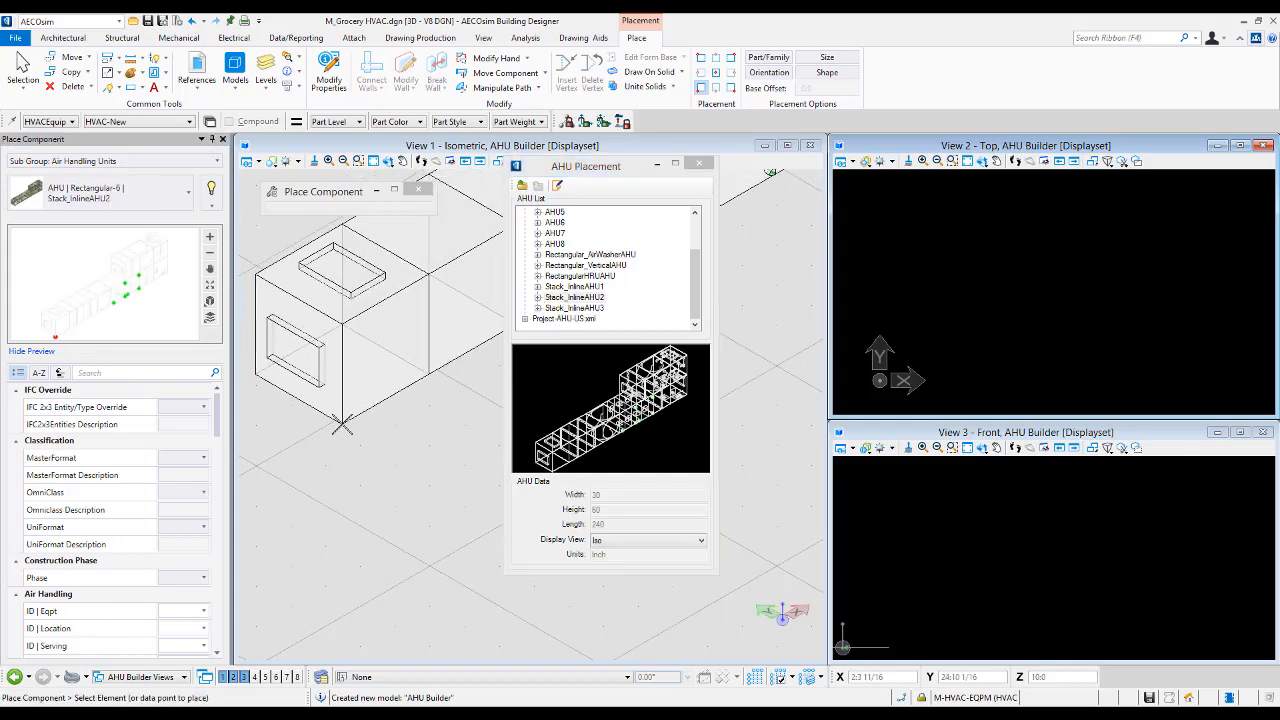
- Collapse the BentleyAHULibrary.xml tree in the AHU list
scroll(343, 425, down, 3)
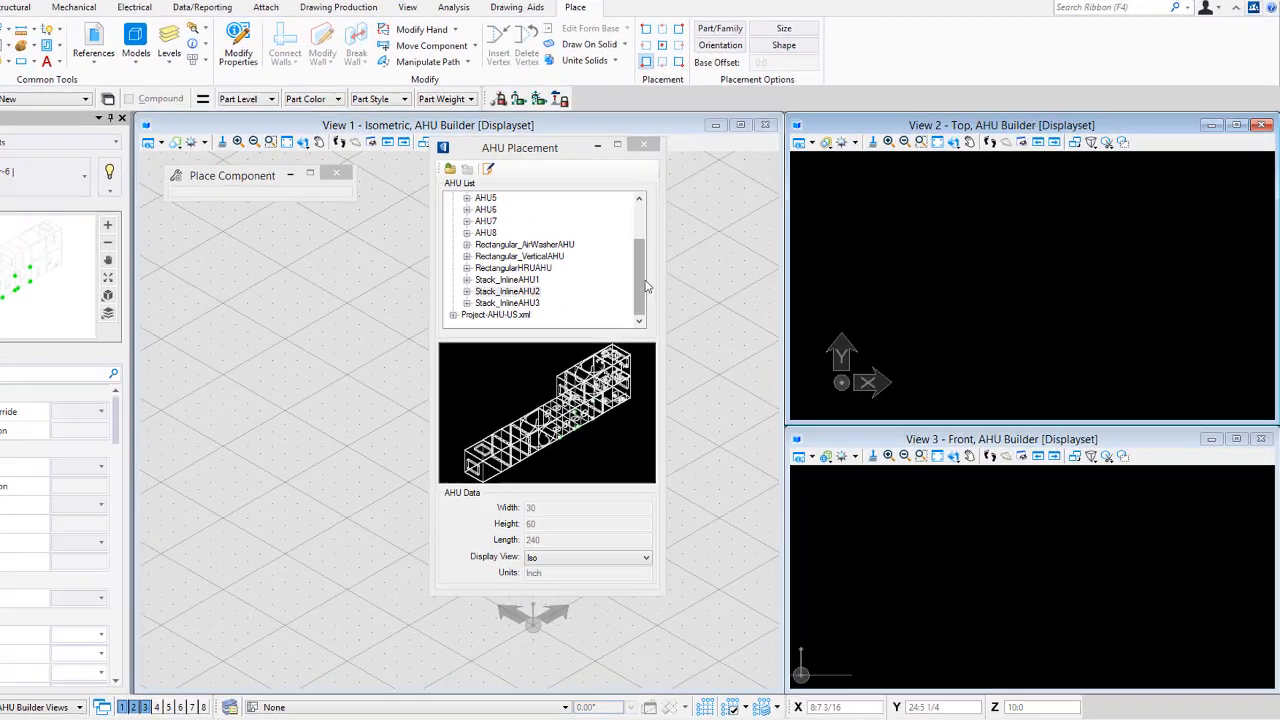
drag(697, 272, 700, 259)
drag(503, 230, 502, 200)
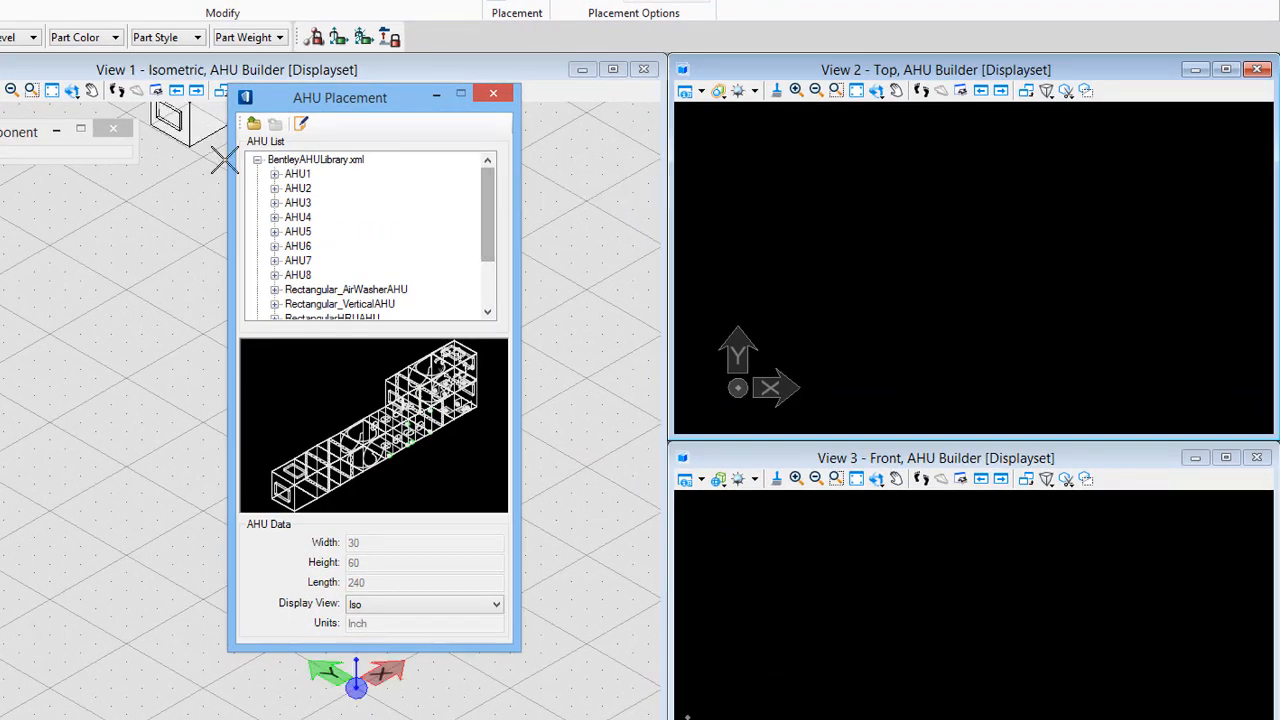
click(266, 162)
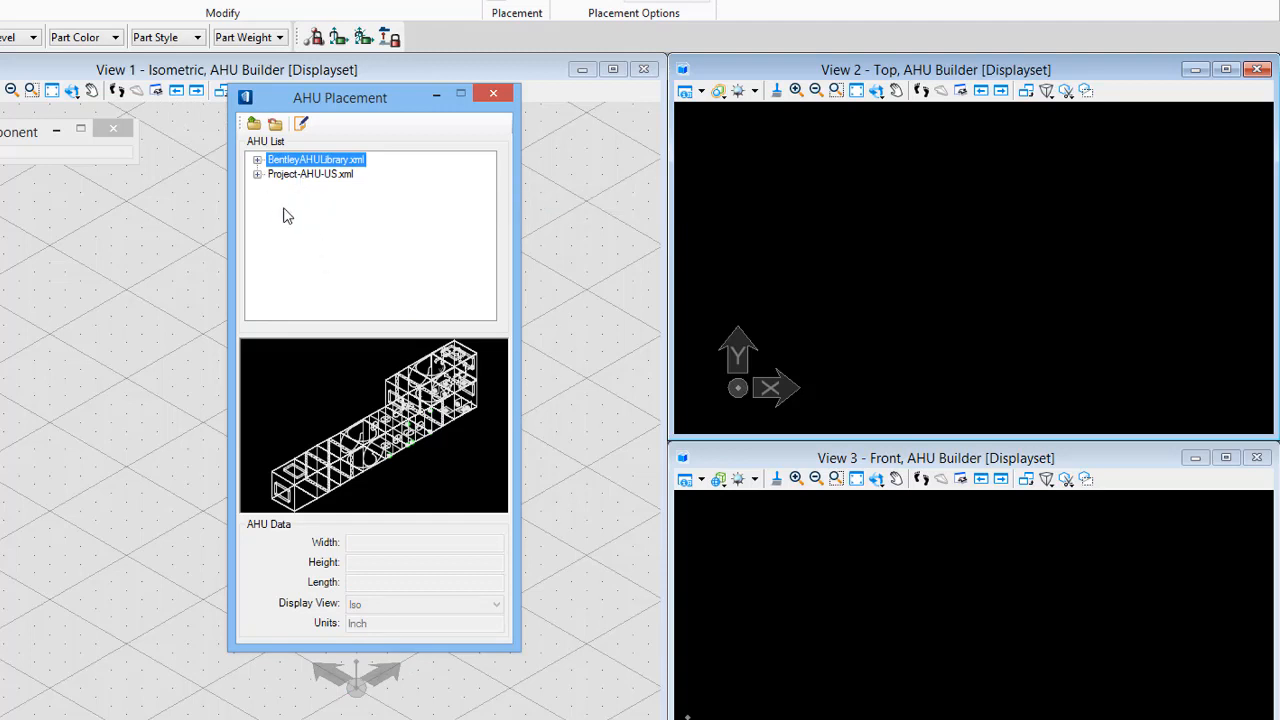
click(745, 2)
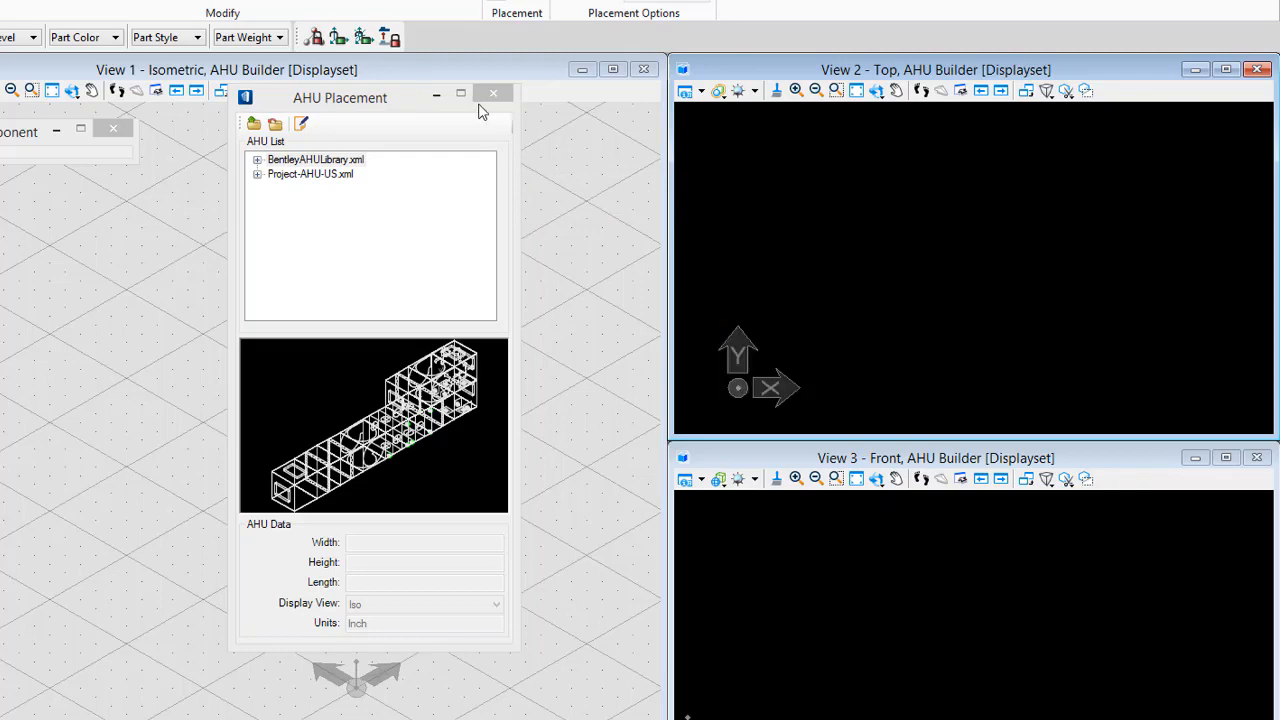
click(393, 100)
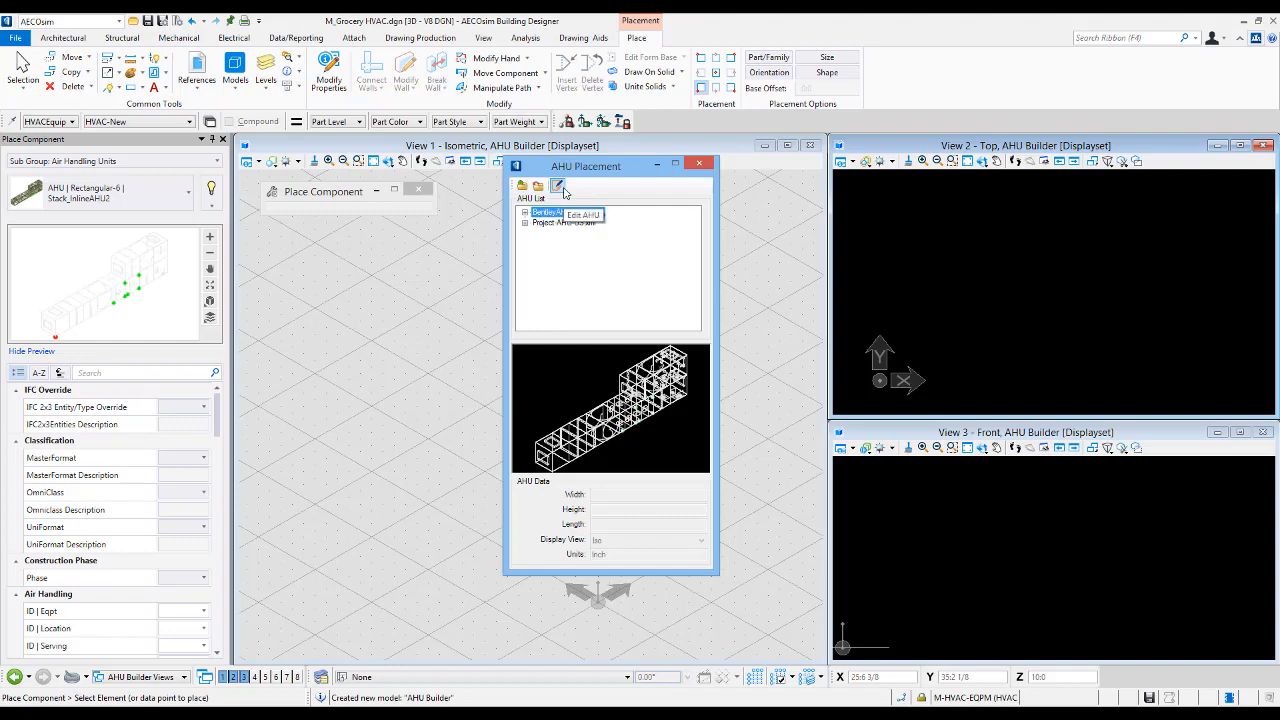
- Open the AHU Builder to edit AHUs
click(558, 187)
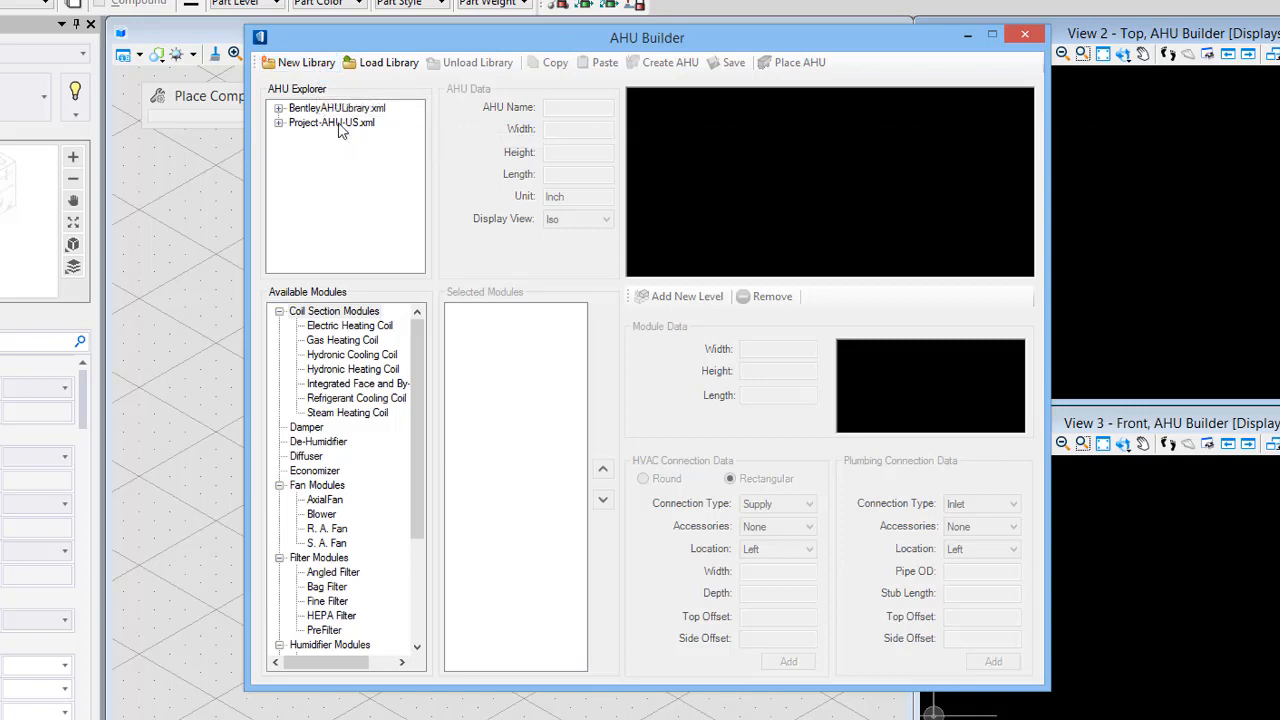
click(316, 63)
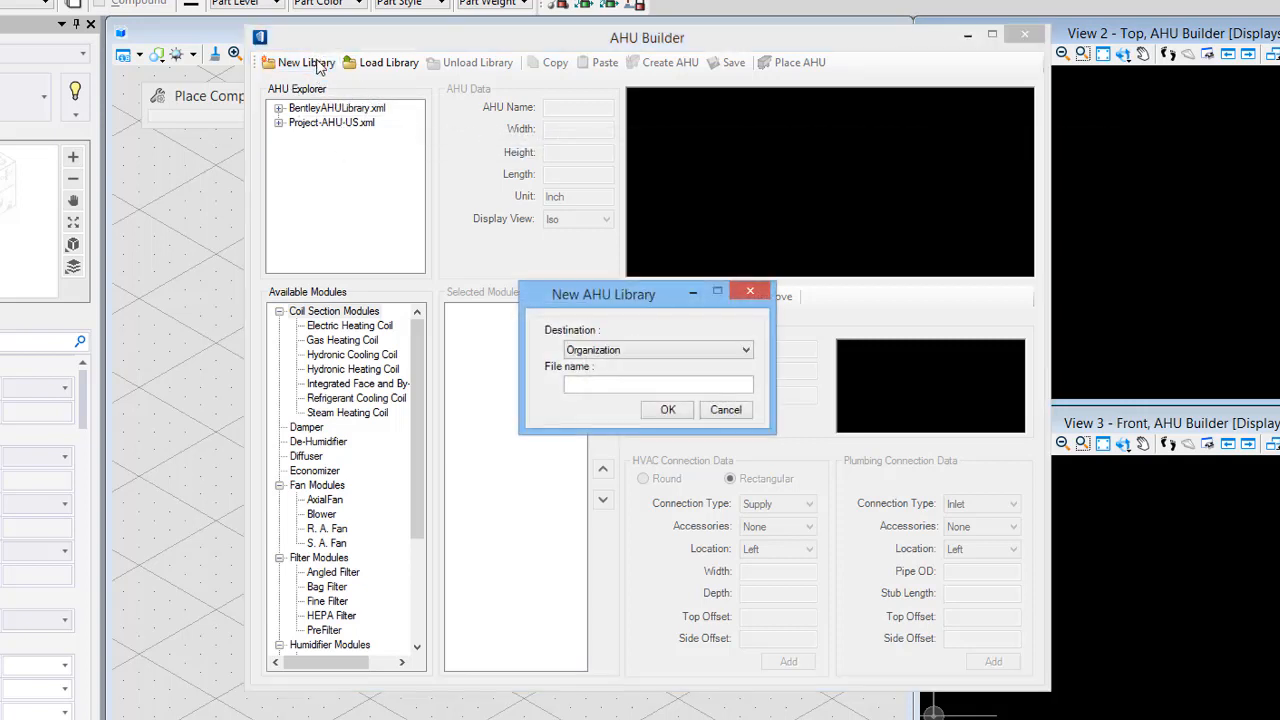
click(676, 351)
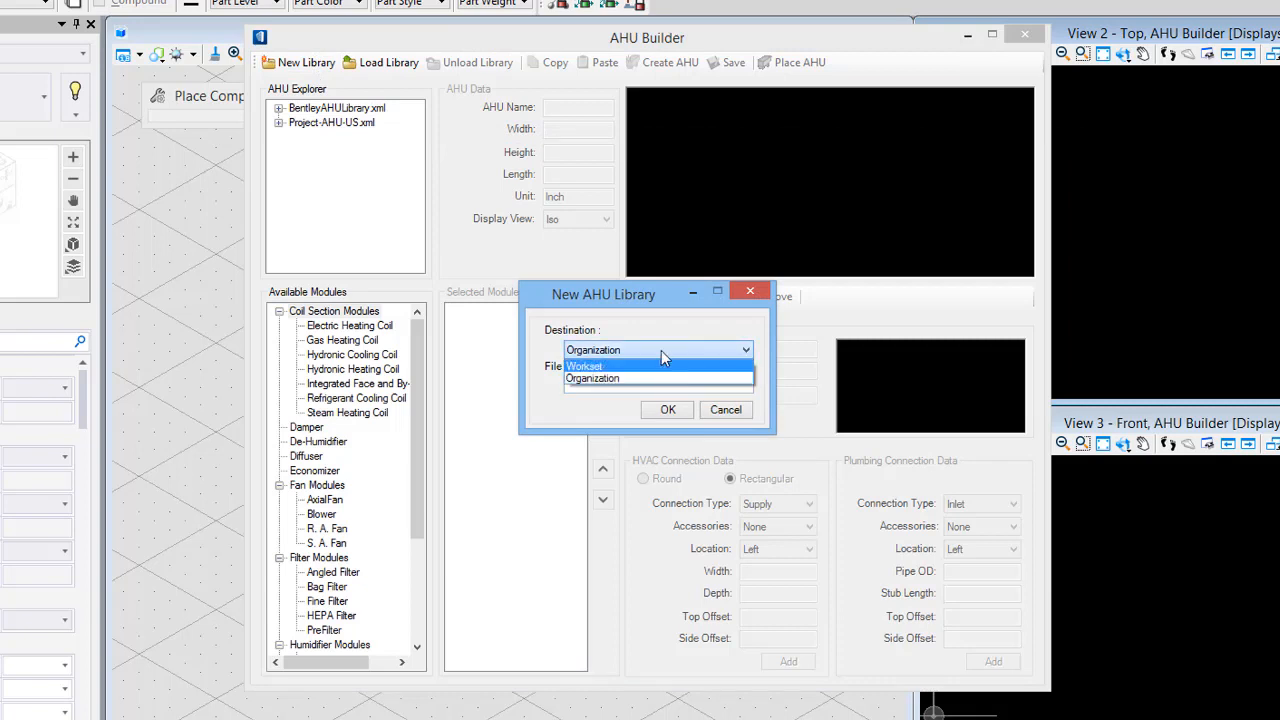
click(660, 351)
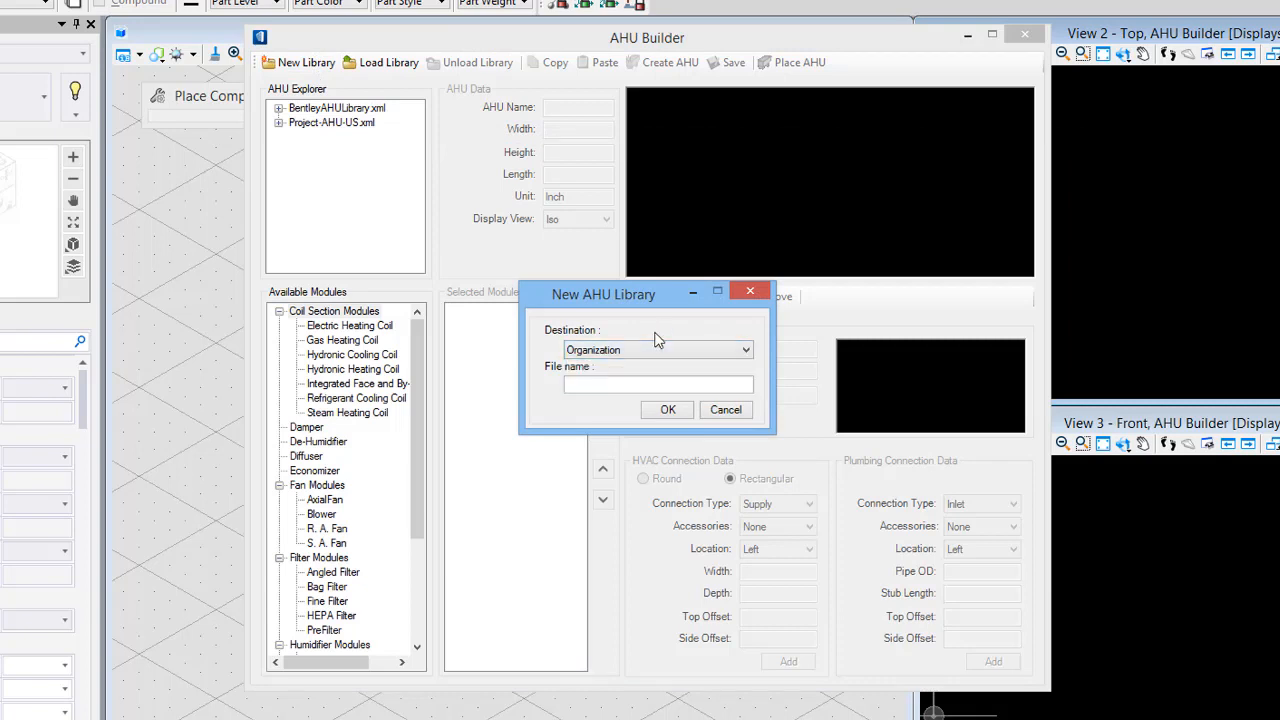
click(650, 350)
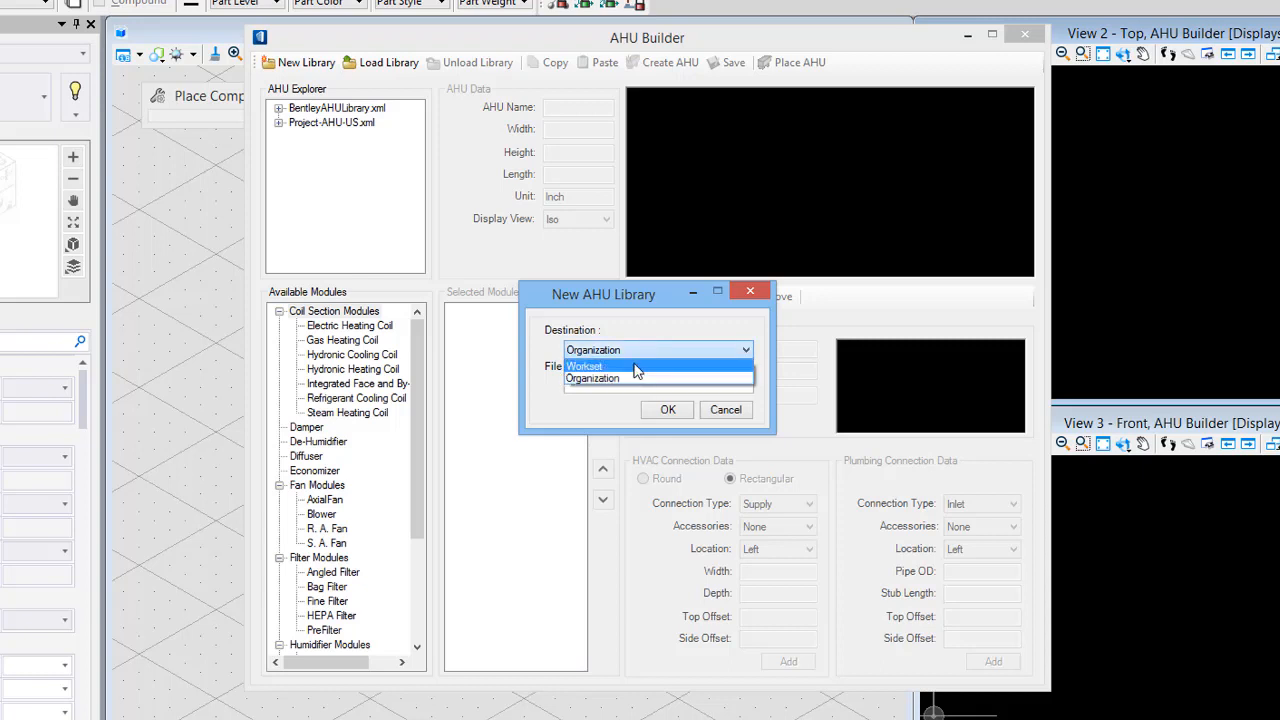
click(639, 327)
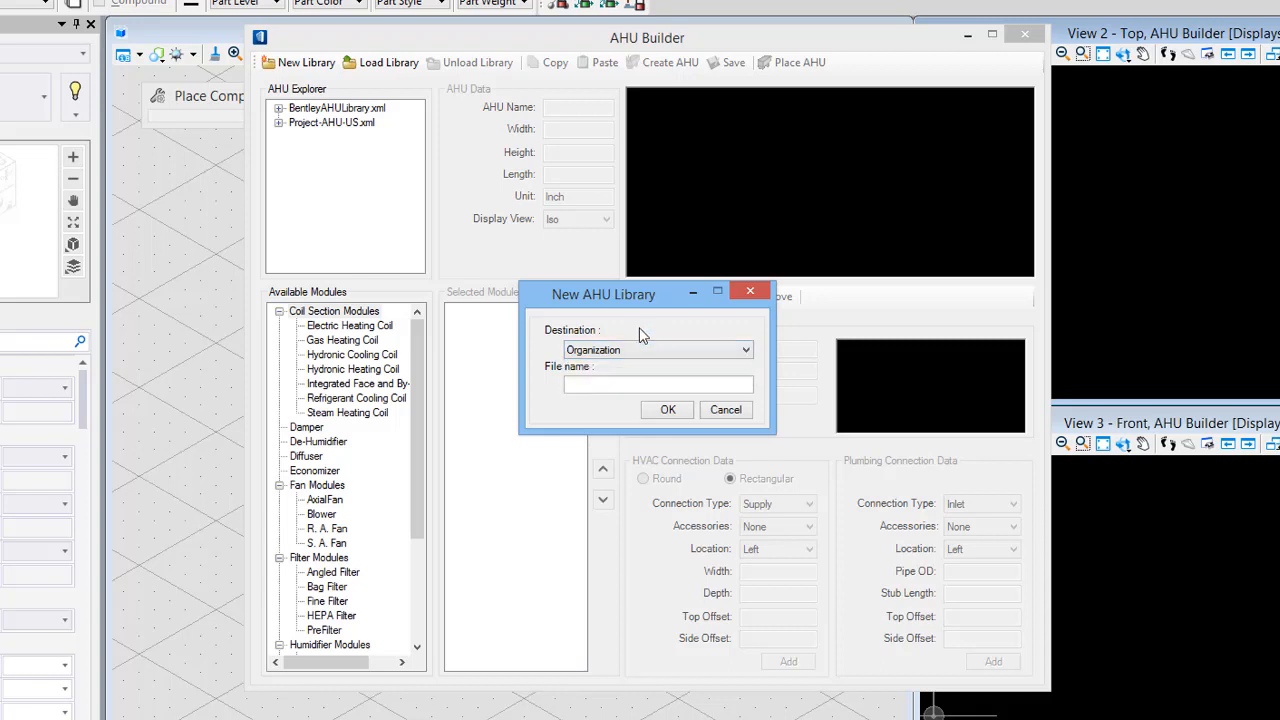
click(726, 410)
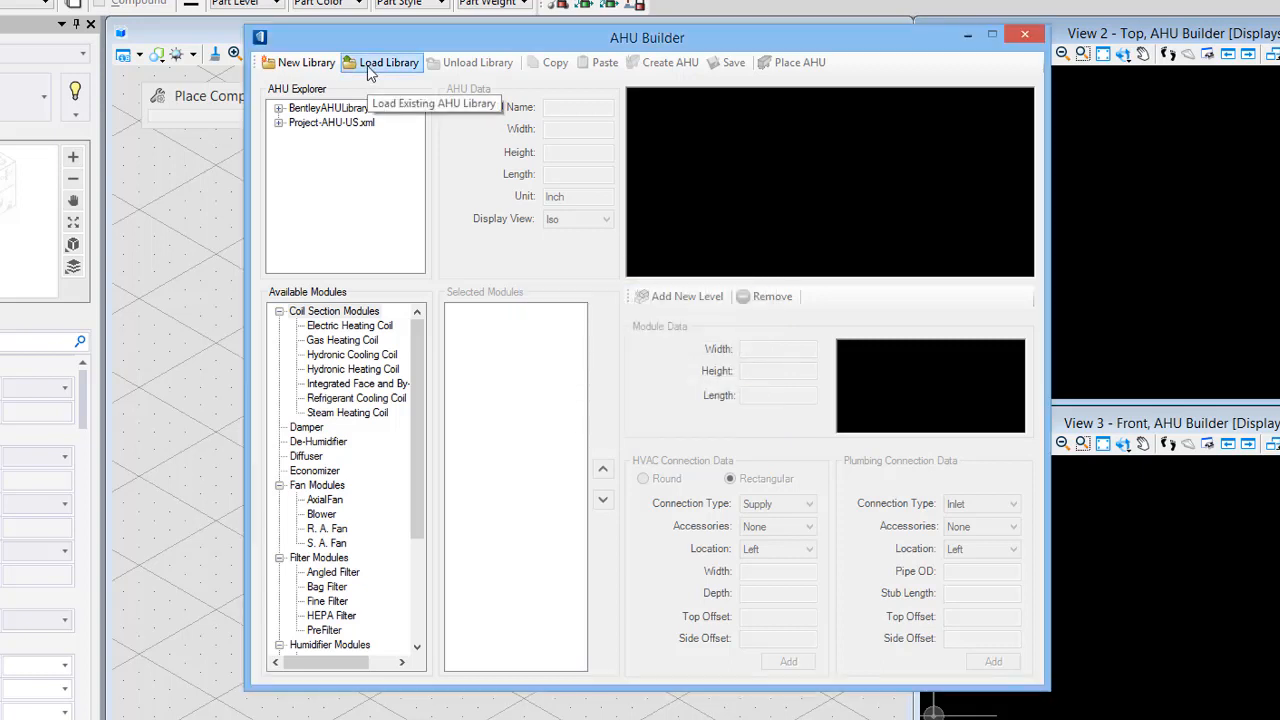
- Select and expand the Project-AHU-US.xml library in the AHU Explorer
click(335, 122)
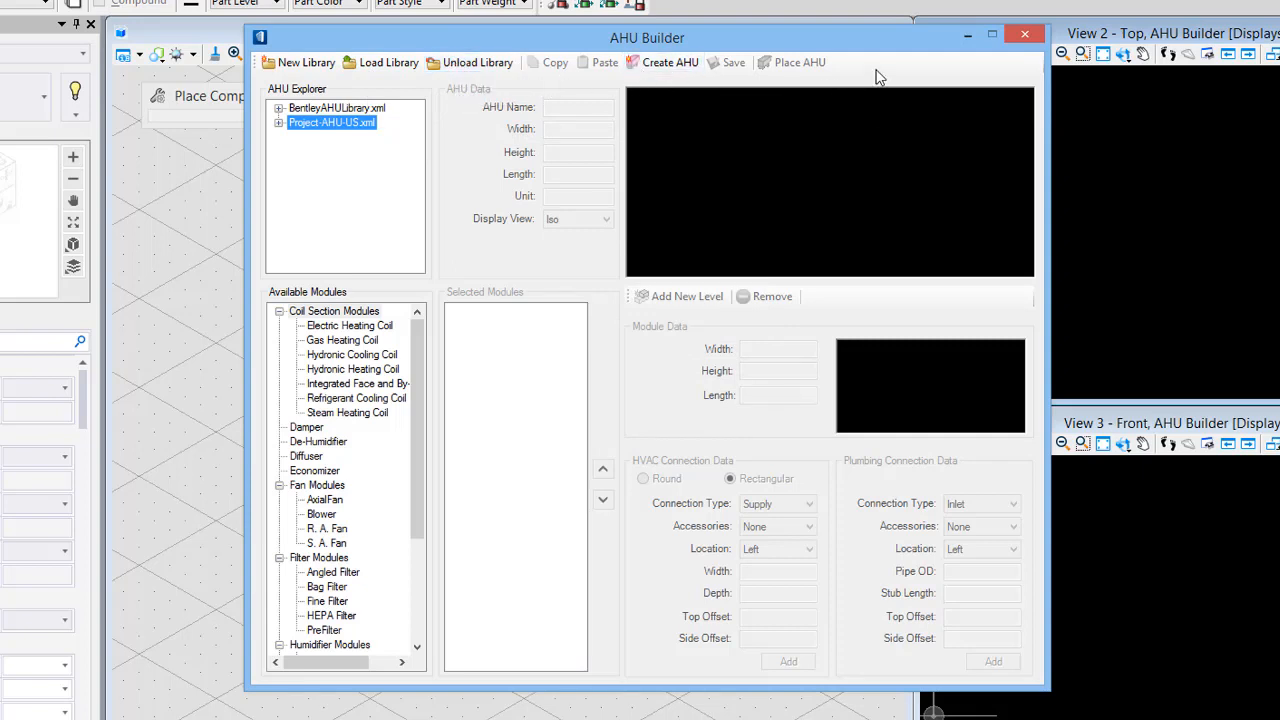
click(279, 122)
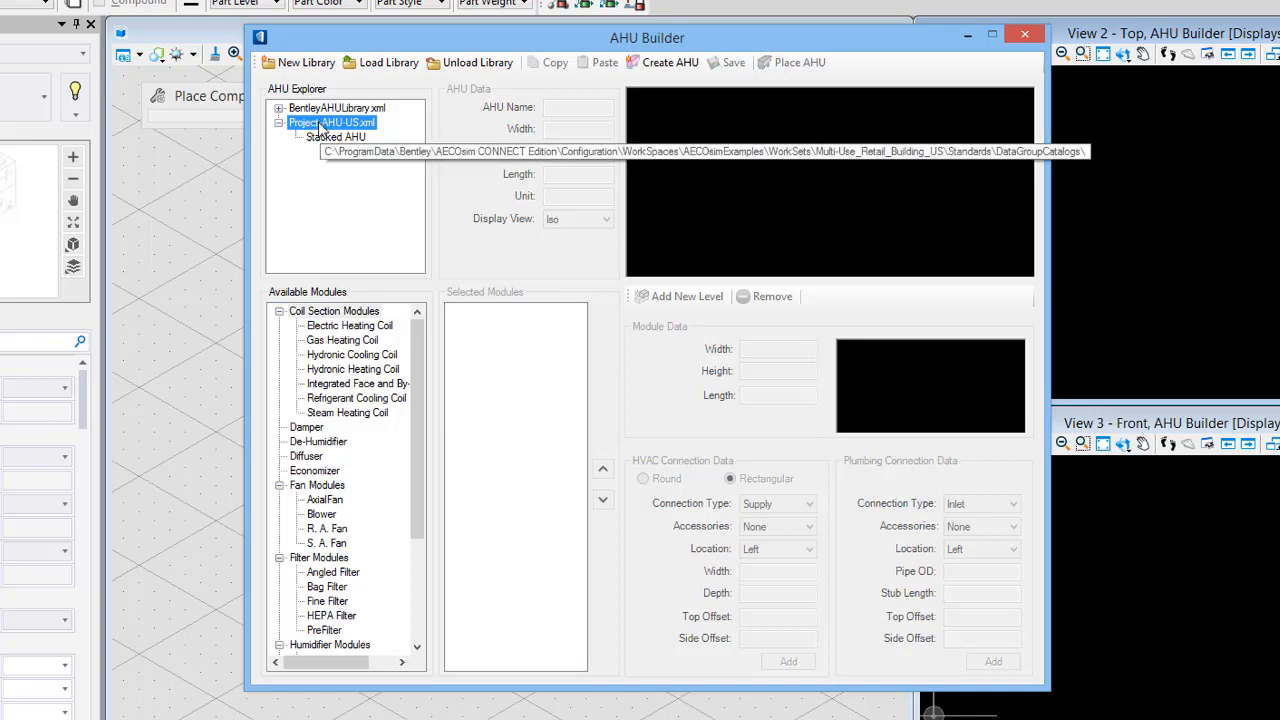
click(298, 62)
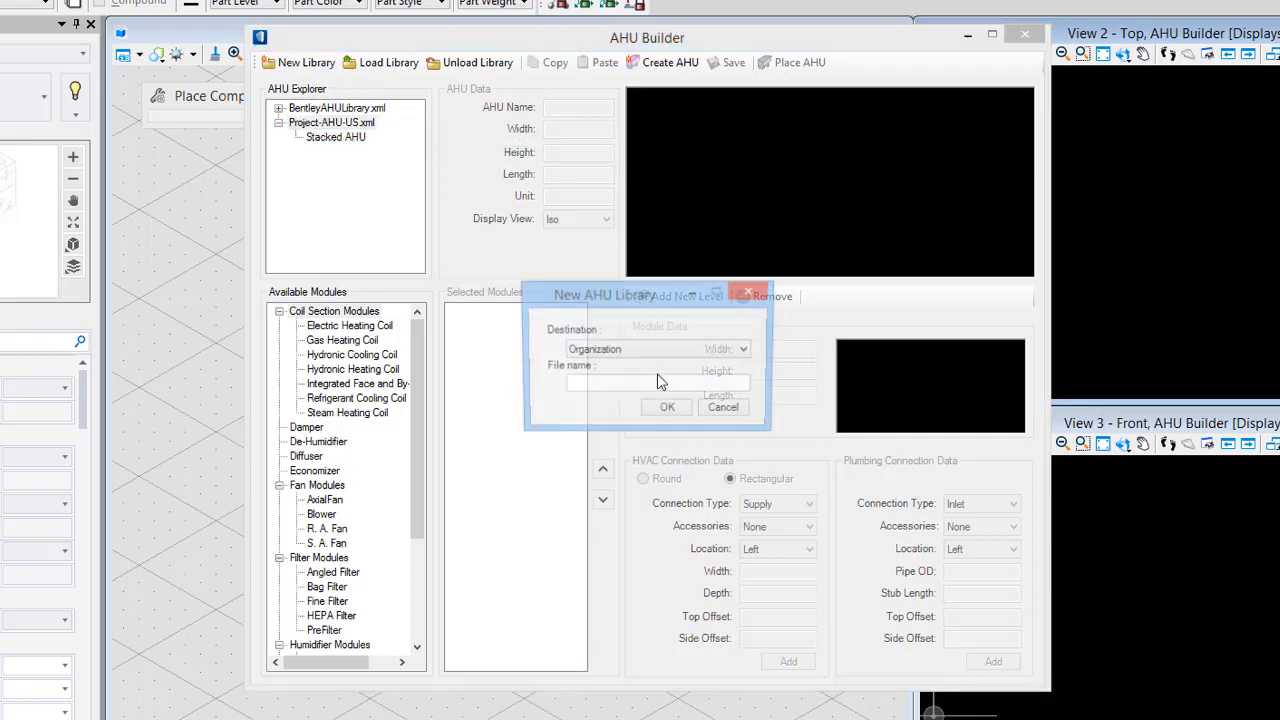
click(659, 350)
click(654, 366)
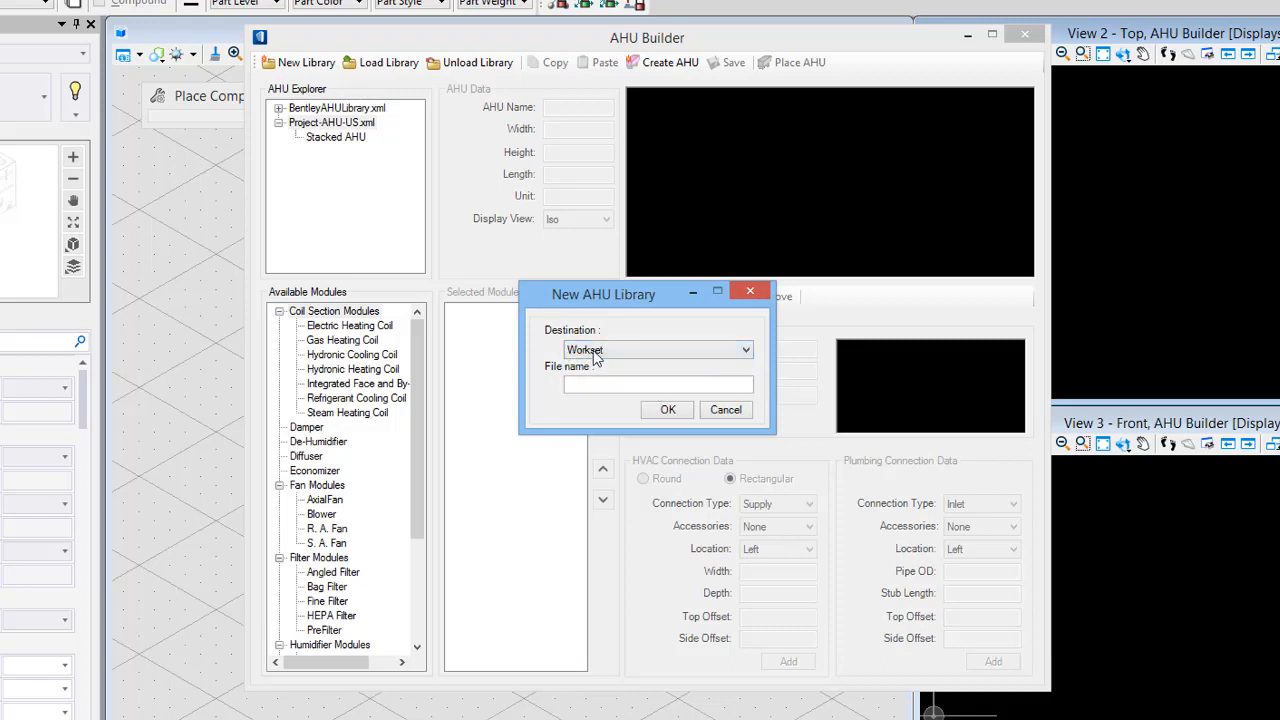
click(710, 410)
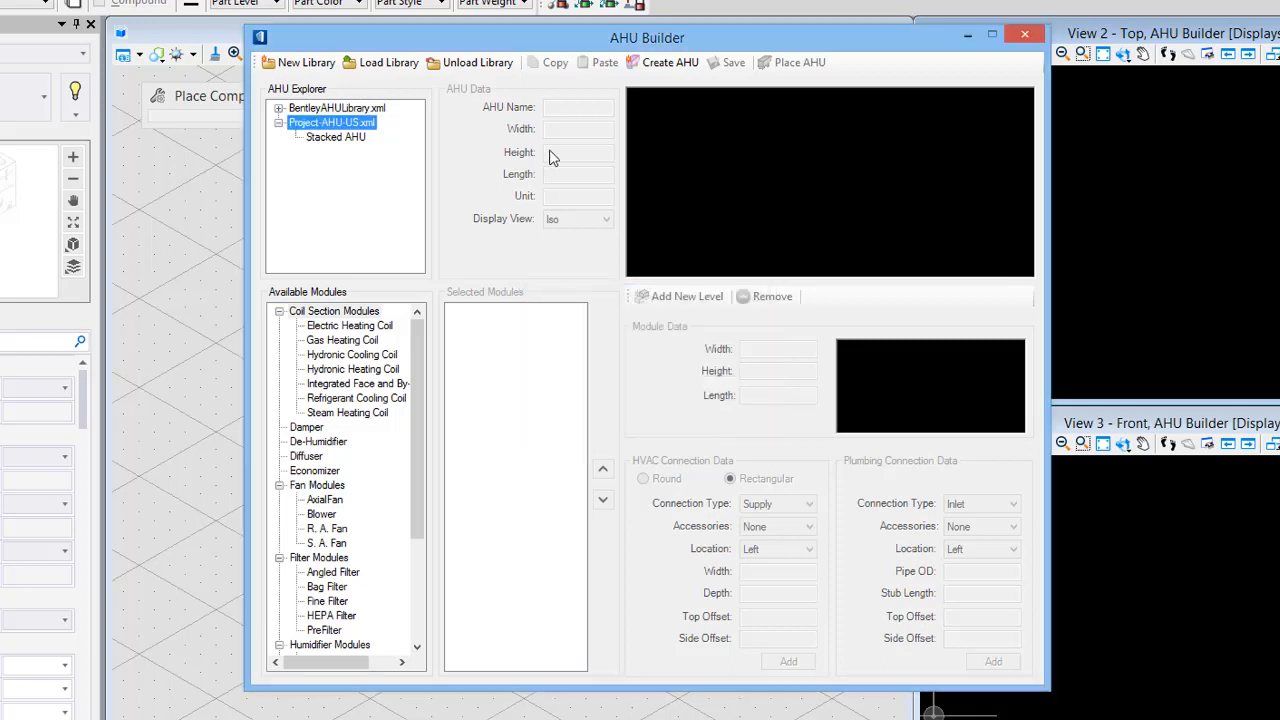
- Create a new AHU in the project library named Example-AHU-01
click(662, 62)
drag(569, 108, 481, 113)
text(Ex)
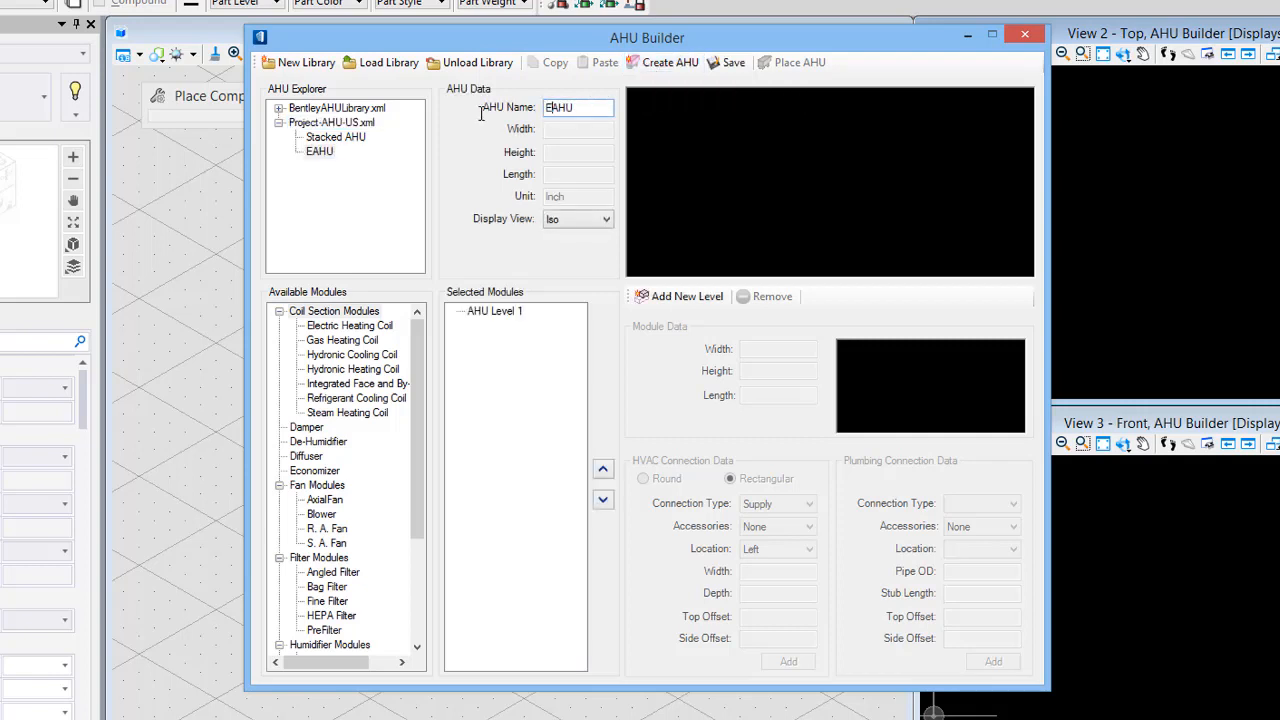
text(ample)
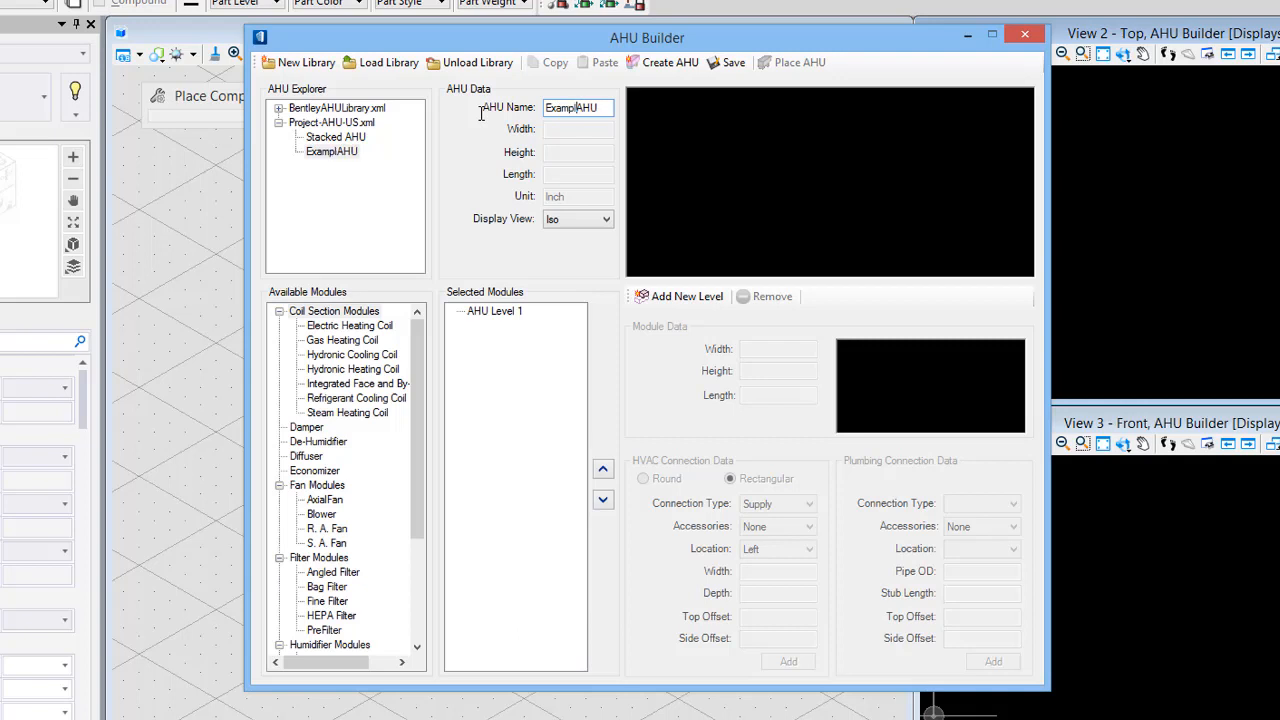
text(-)
text(-01)
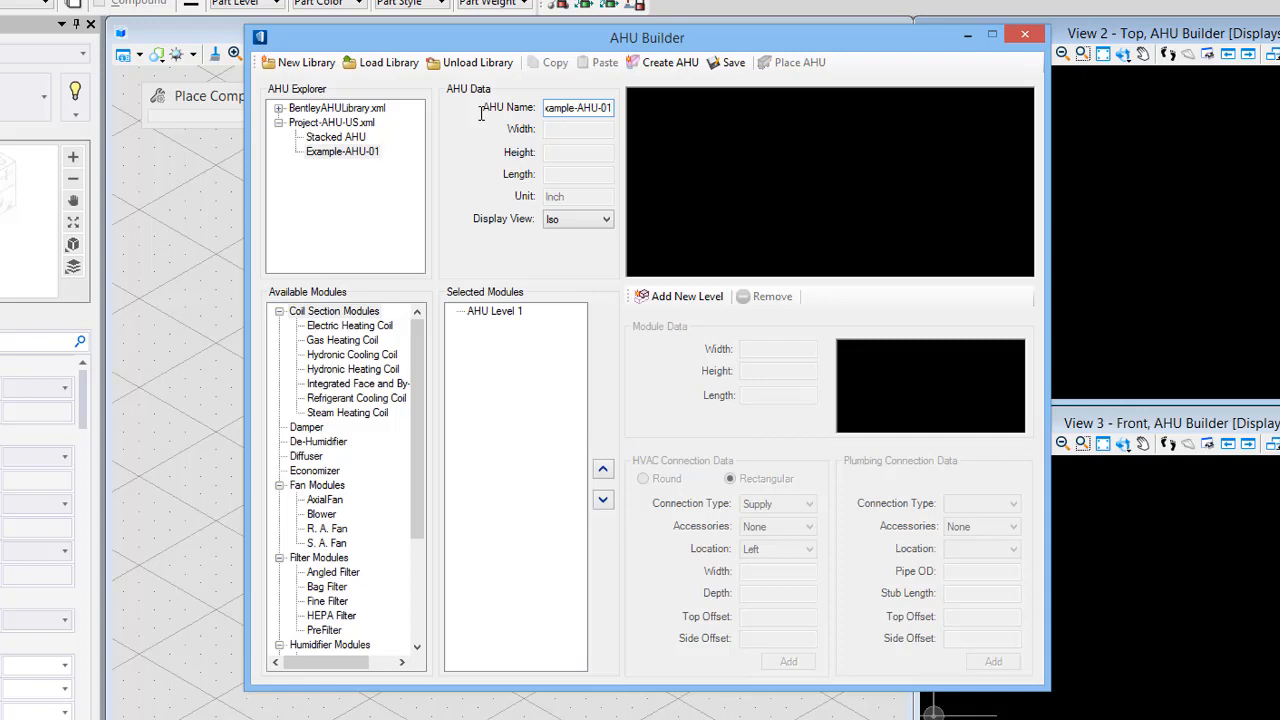
key(Tab)
- Collapse the Coil Section, Fan, Filter, Humidifier, Mixing and Wheel groups in the available modules list
click(280, 312)
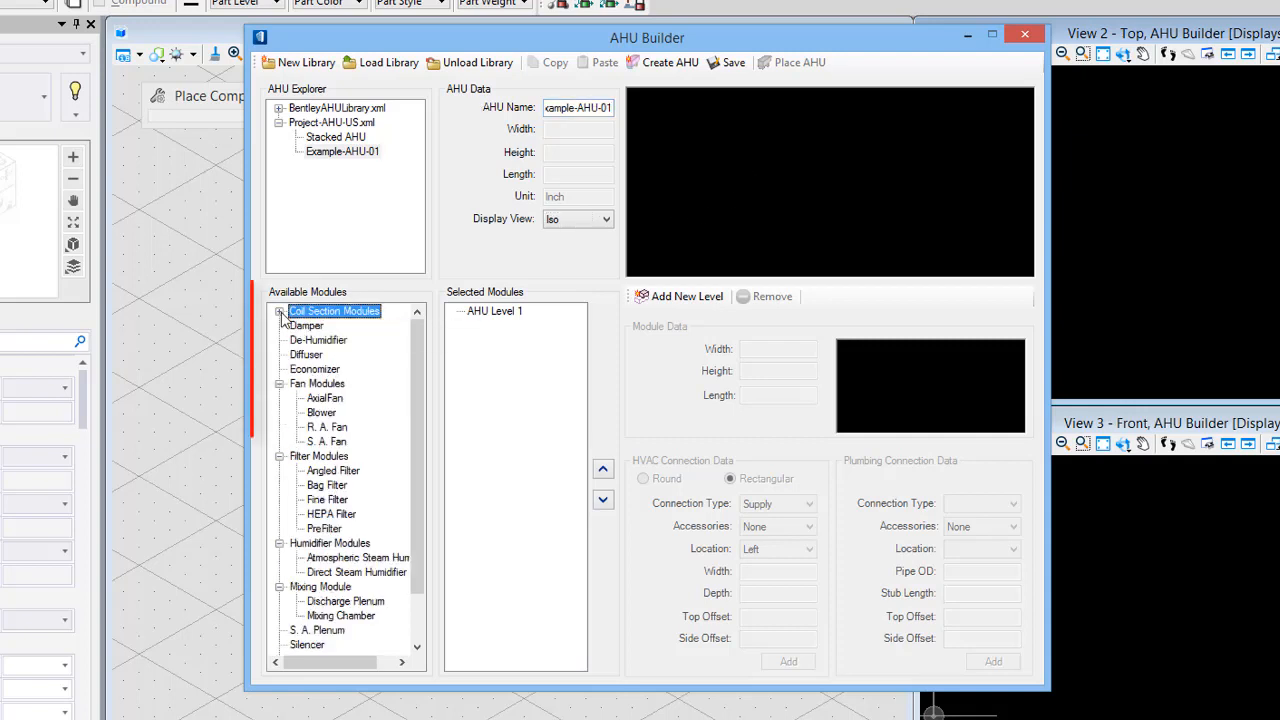
click(280, 384)
click(280, 398)
click(280, 413)
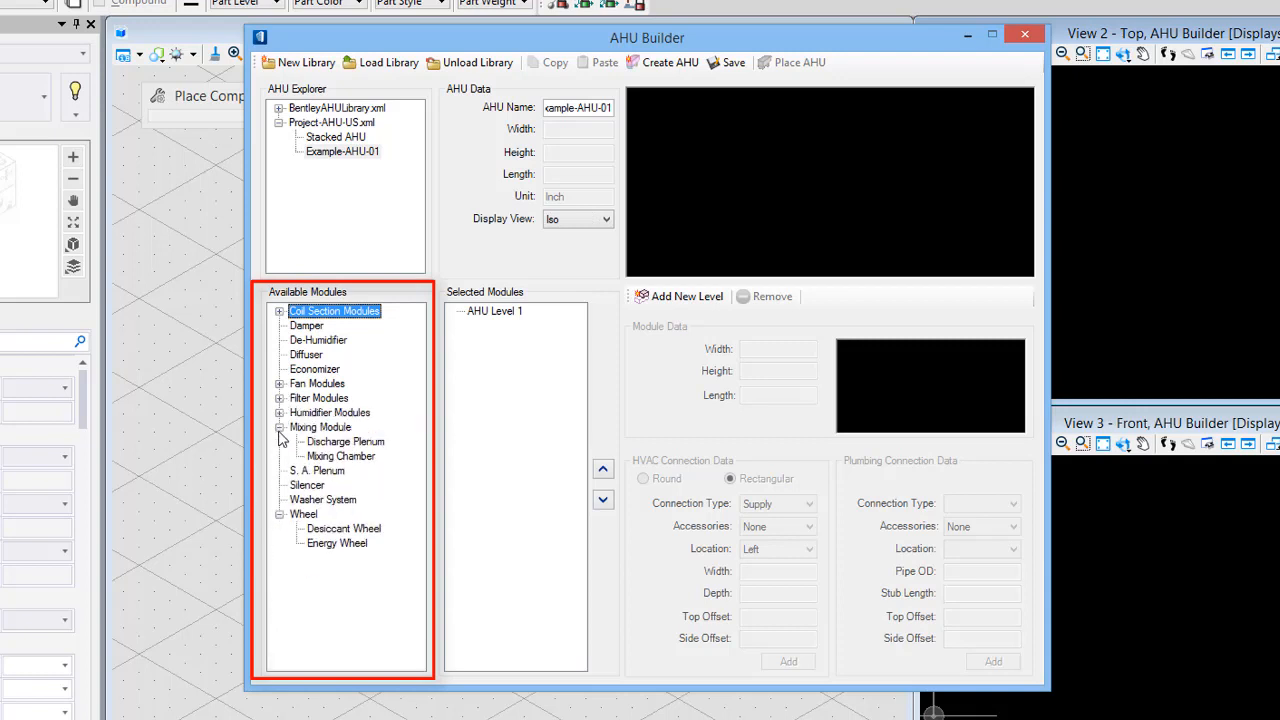
click(280, 427)
click(280, 485)
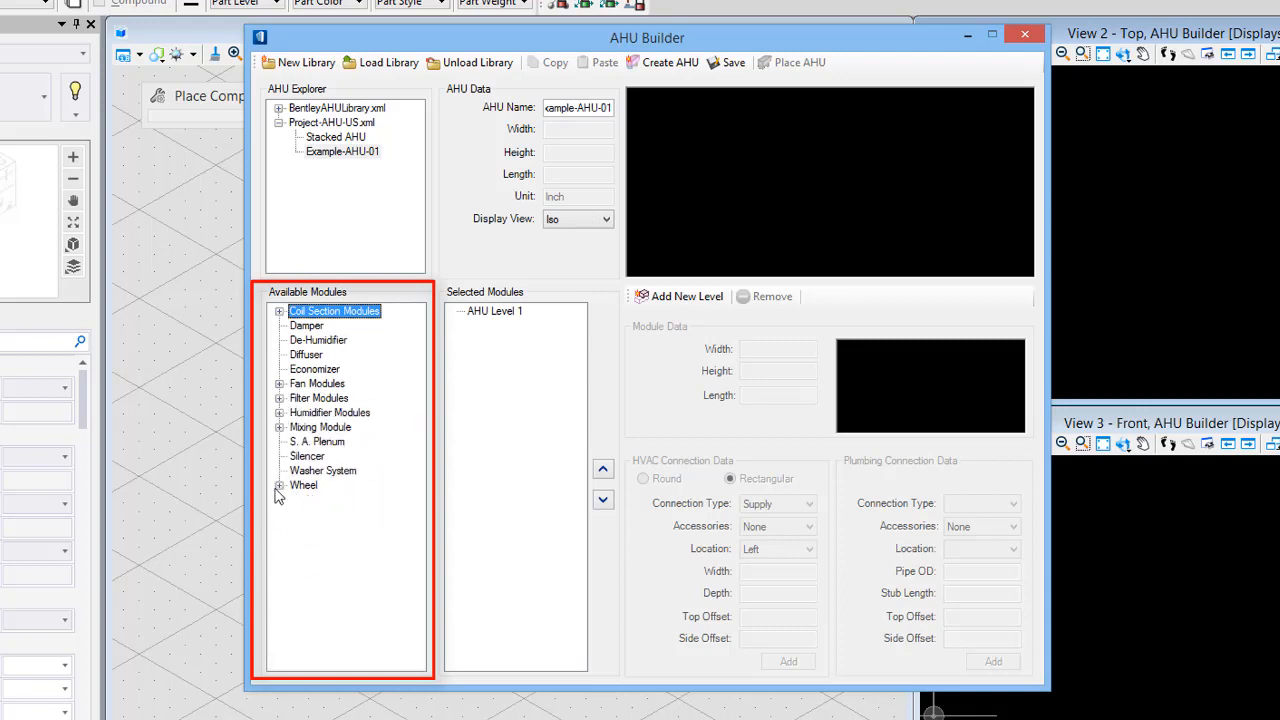
- Add a Mixing Chamber module from the Mixing Module group to AHU Level 1
click(280, 485)
click(280, 427)
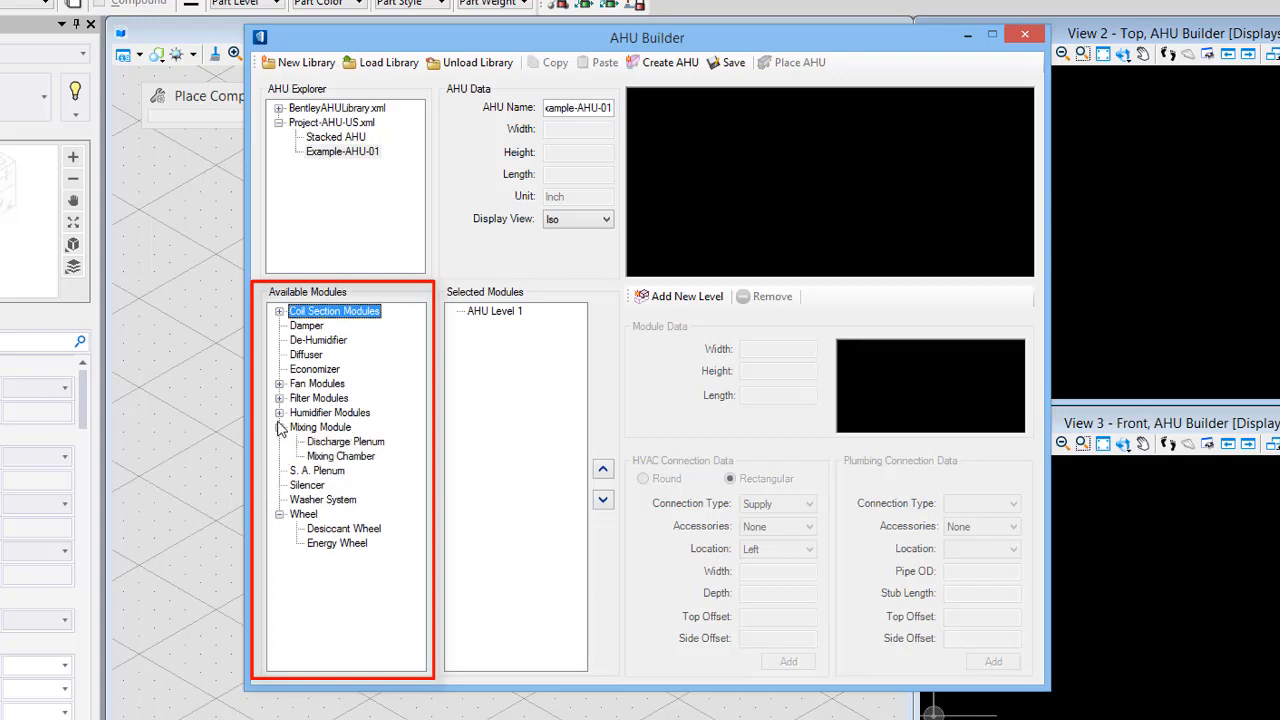
click(280, 413)
click(280, 398)
click(280, 384)
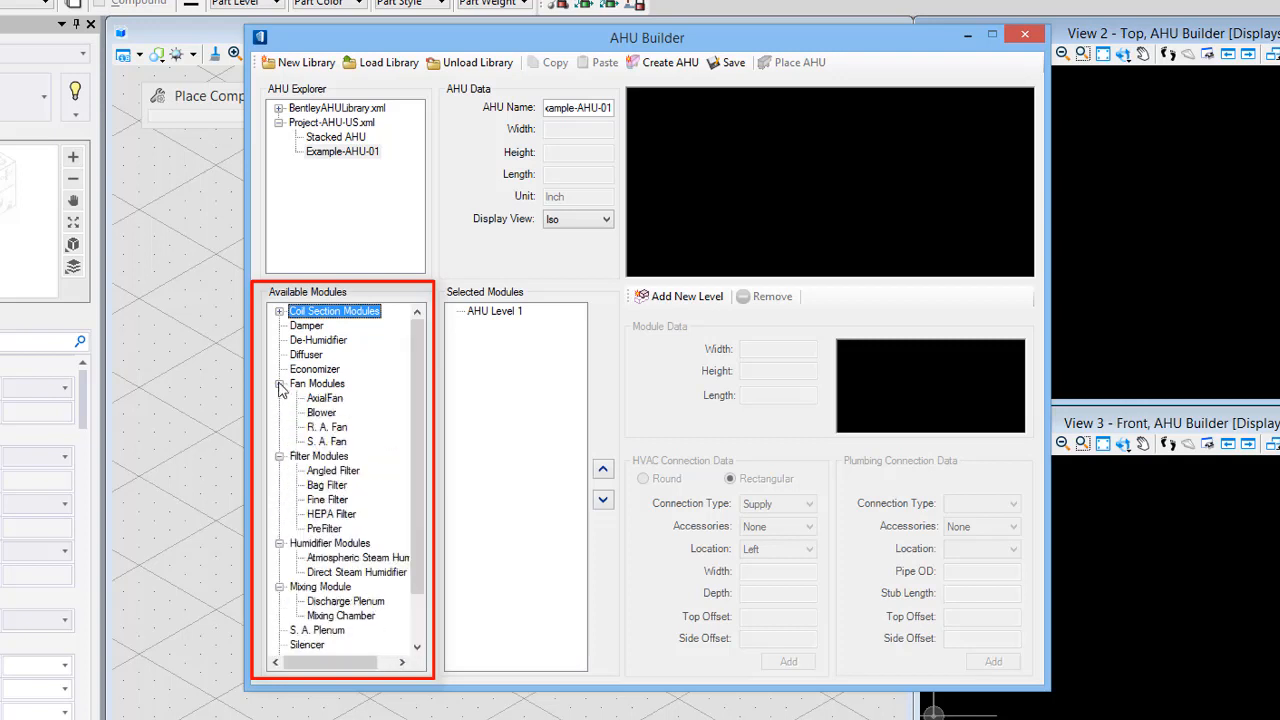
click(280, 311)
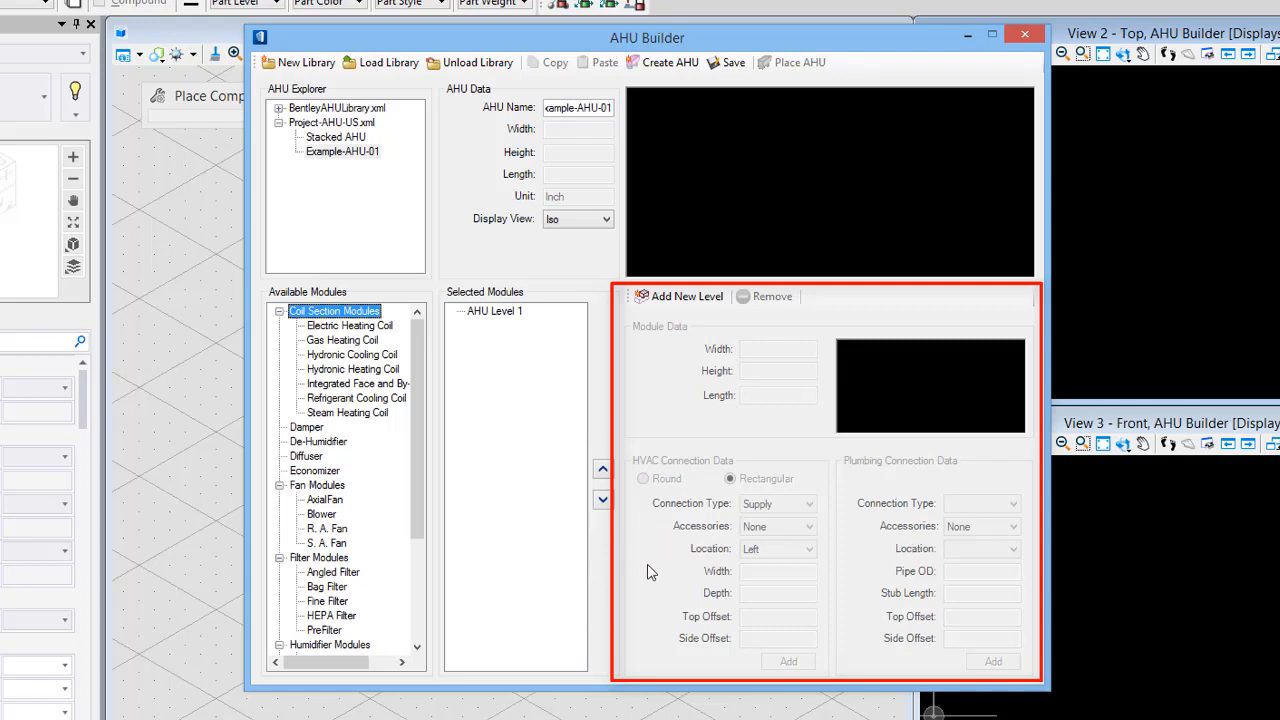
drag(419, 512, 422, 632)
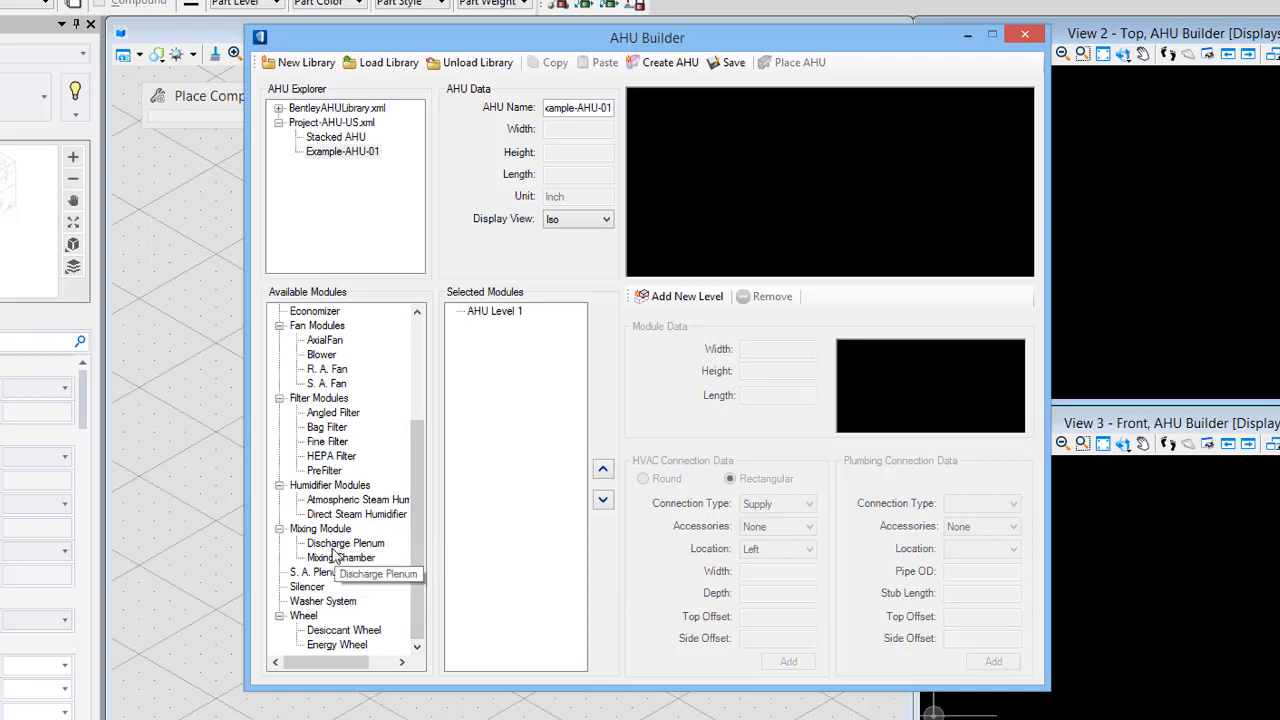
drag(340, 557, 490, 392)
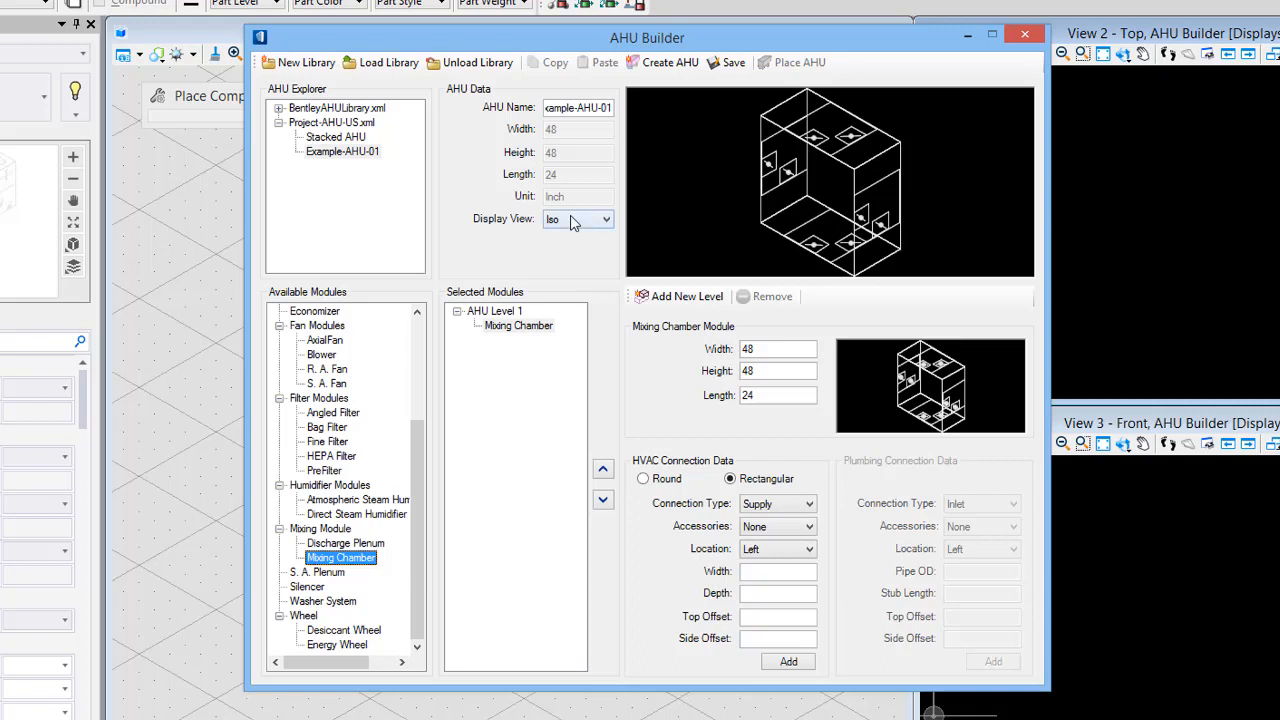
- Preview the AHU in the Front and Left display views, returning to the Iso view
click(575, 219)
click(558, 247)
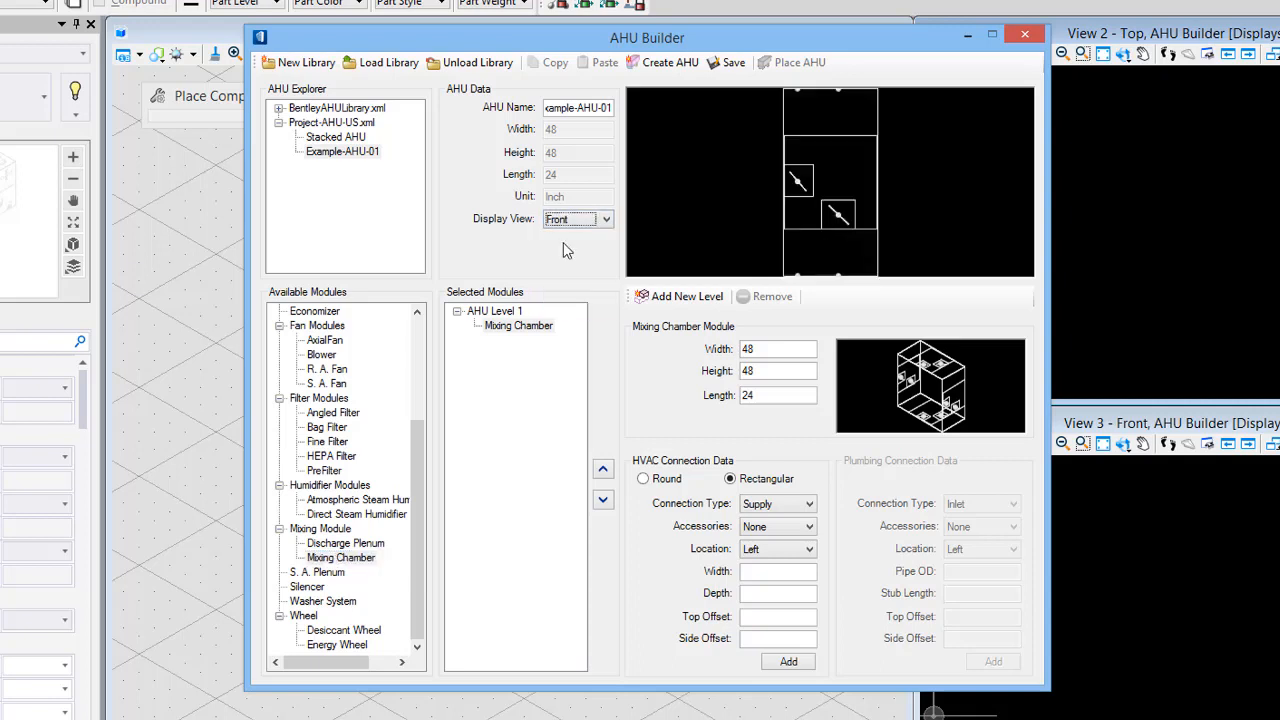
click(564, 220)
click(585, 272)
click(587, 224)
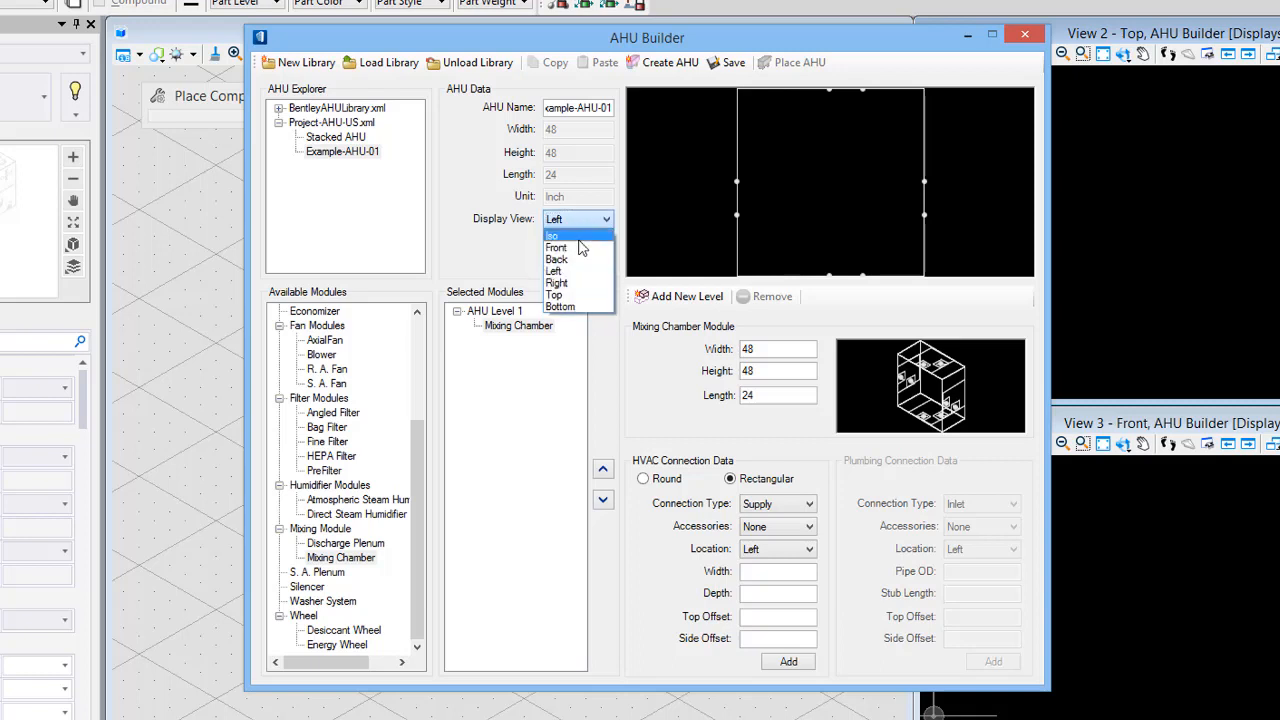
click(562, 234)
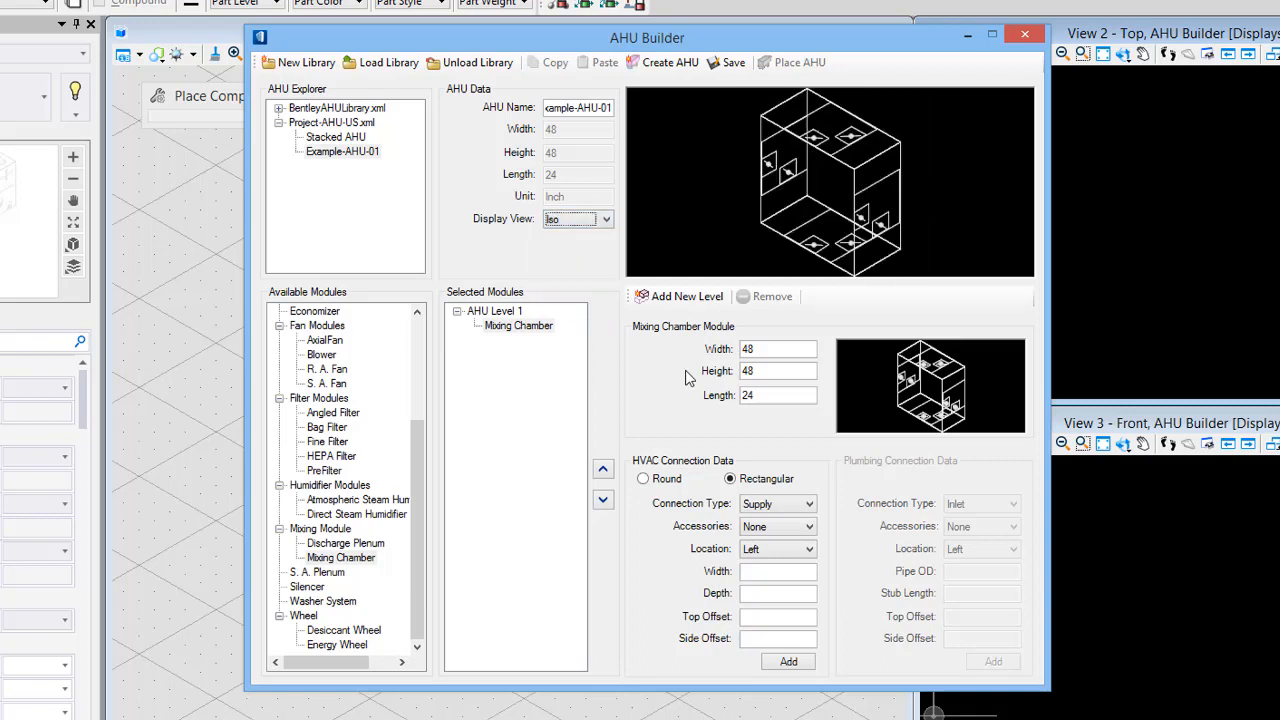
- Set the Mixing Chamber module's width to 52, height to 40 and length to 36 inches
double_click(760, 348)
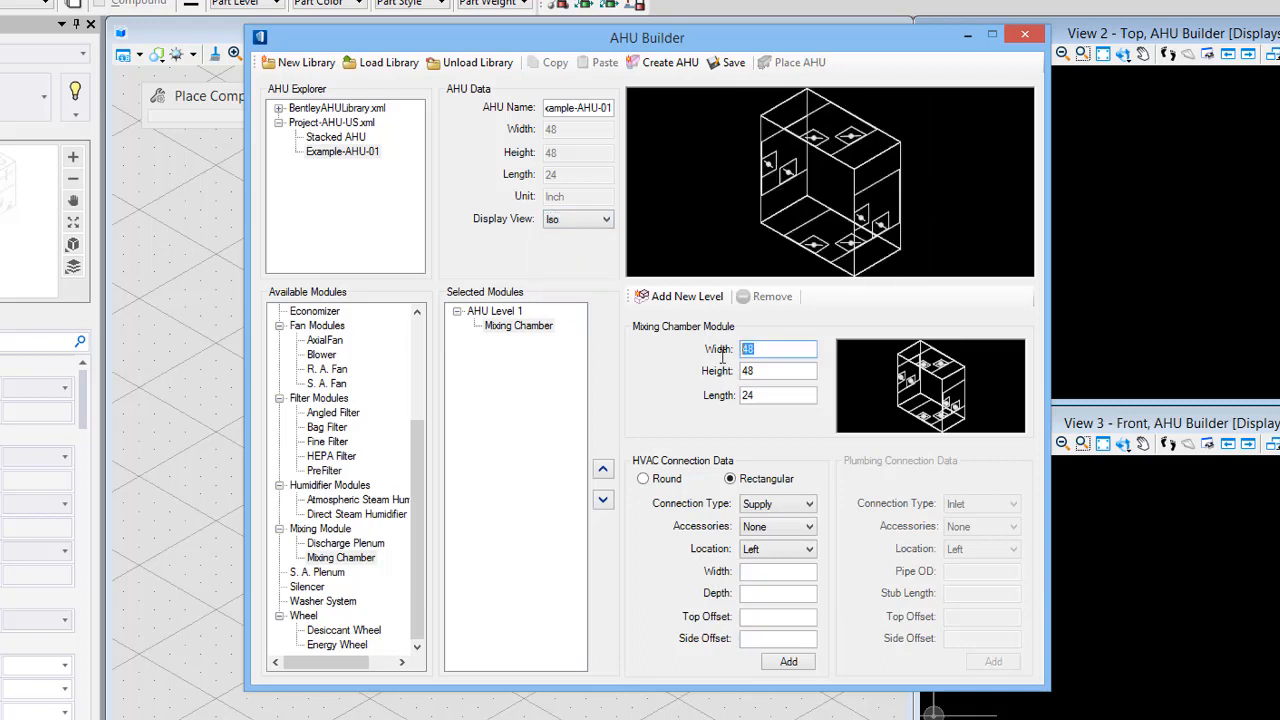
text(52)
key(Tab)
text(4)
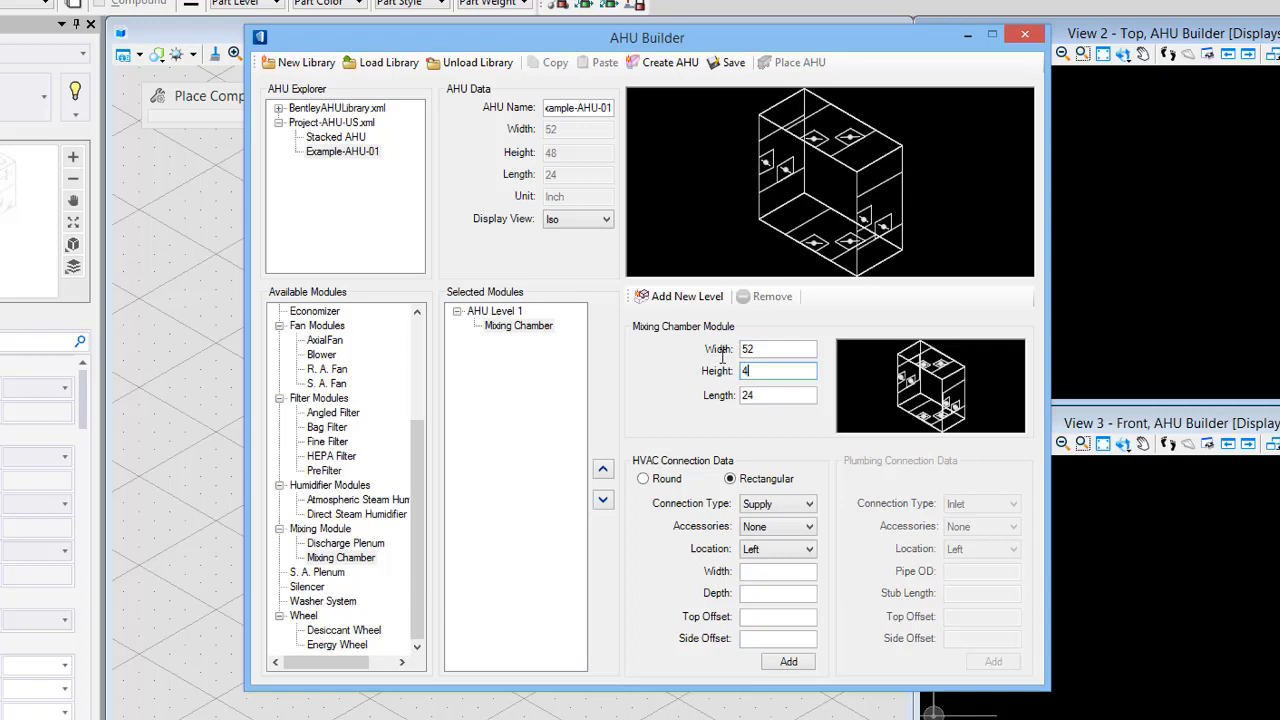
text(0)
key(Tab)
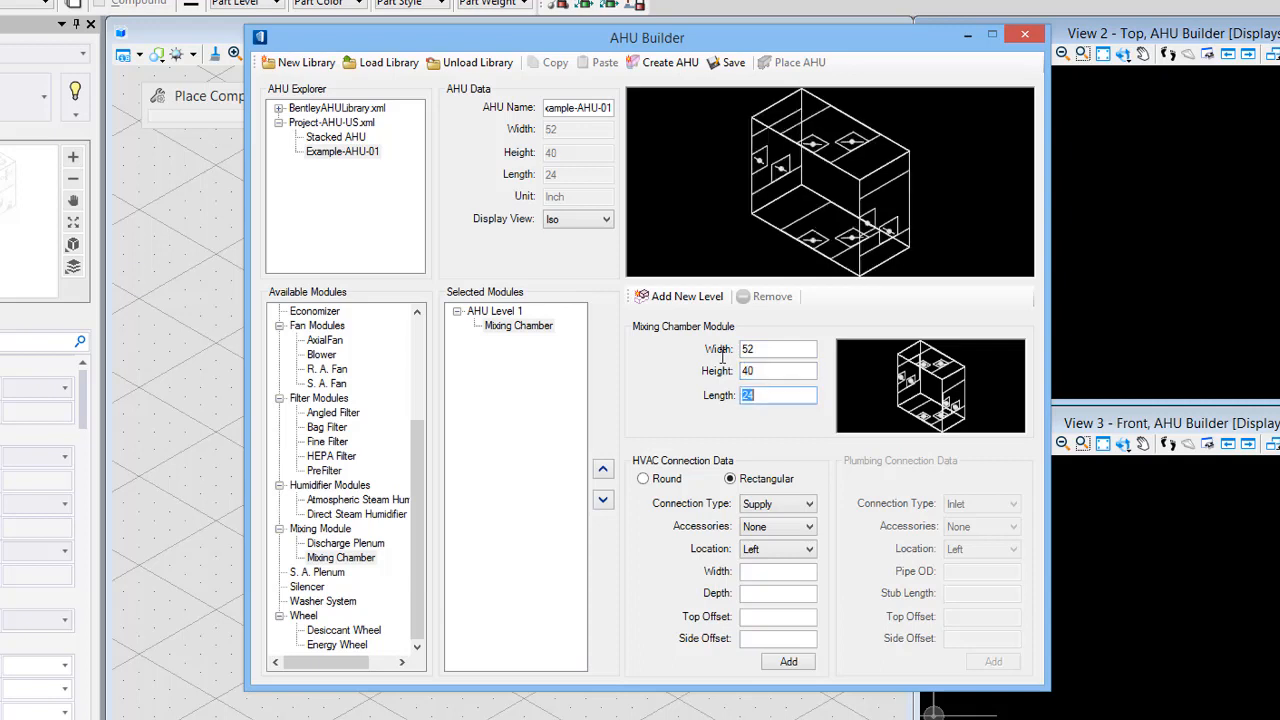
text(36)
key(Tab)
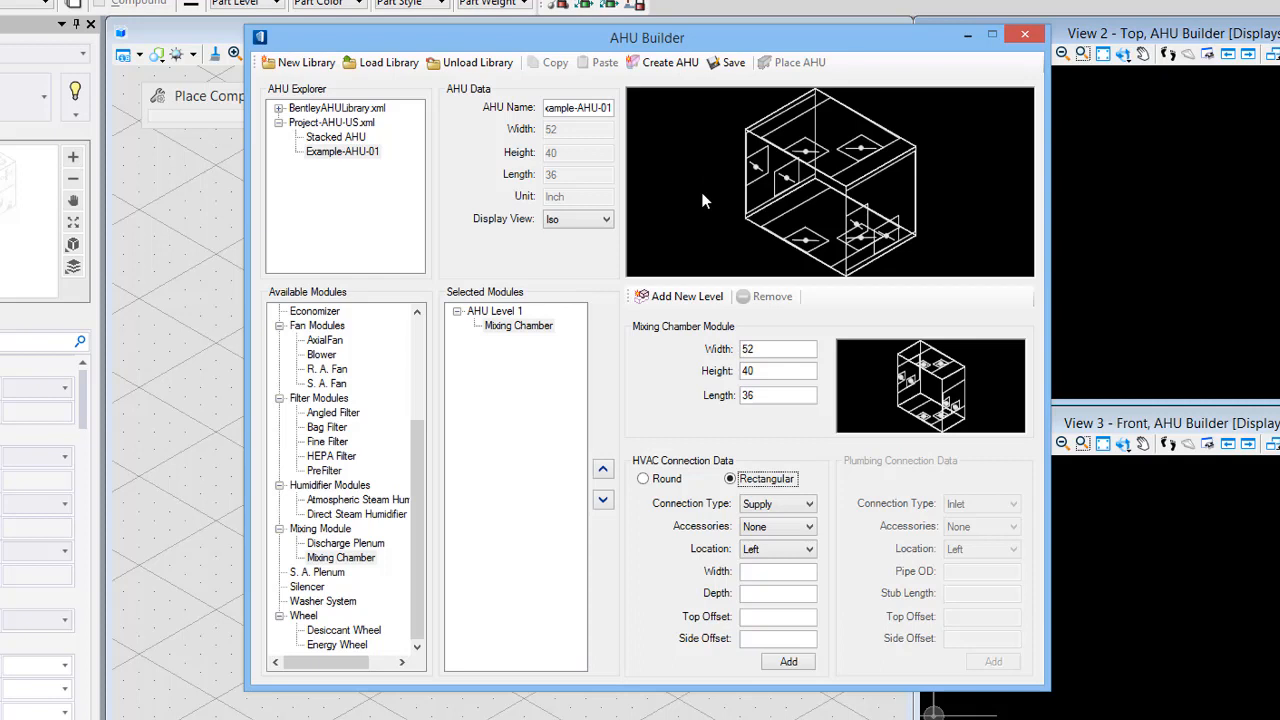
- Set the HVAC connection to a rectangular Return connection located on the Top
click(780, 503)
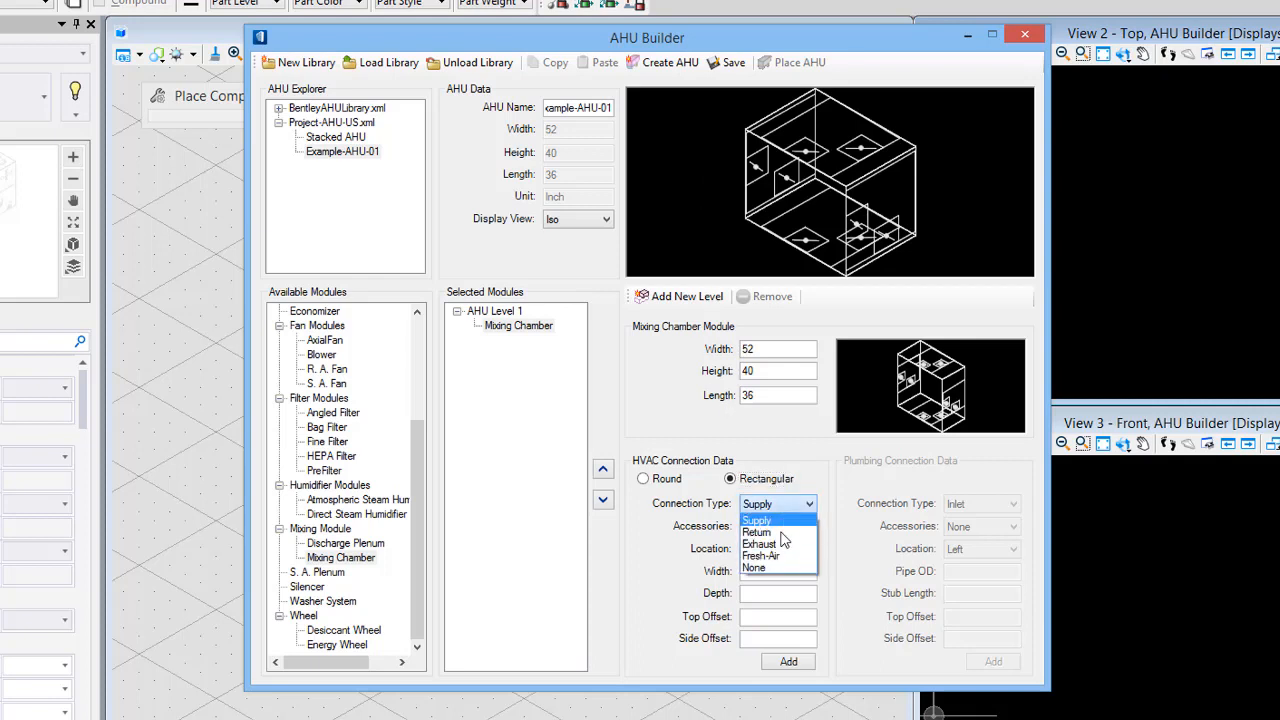
click(778, 533)
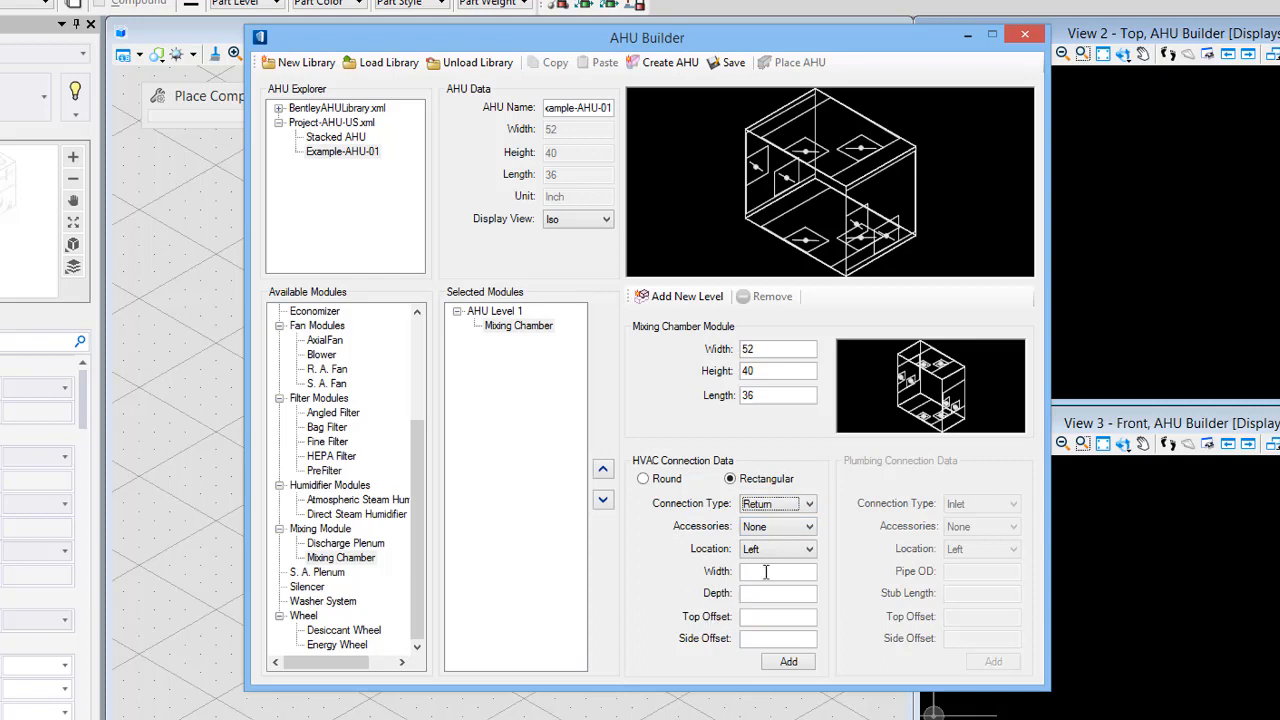
click(645, 480)
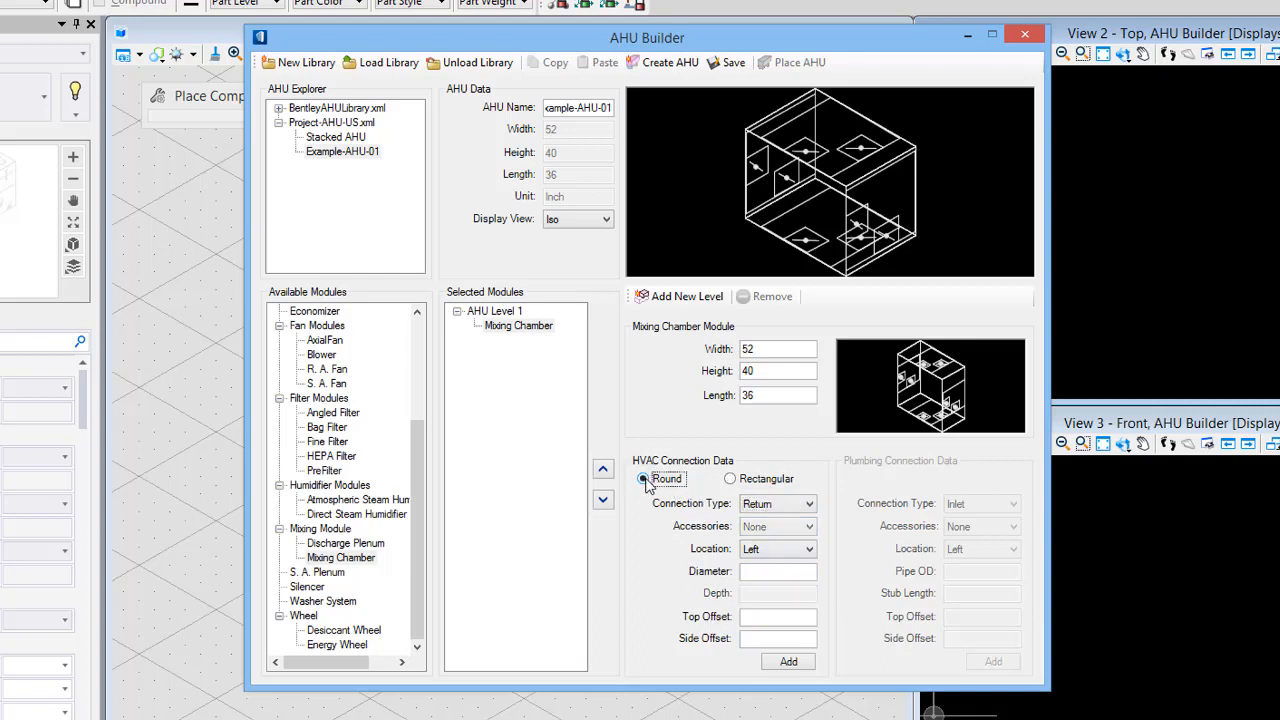
click(730, 479)
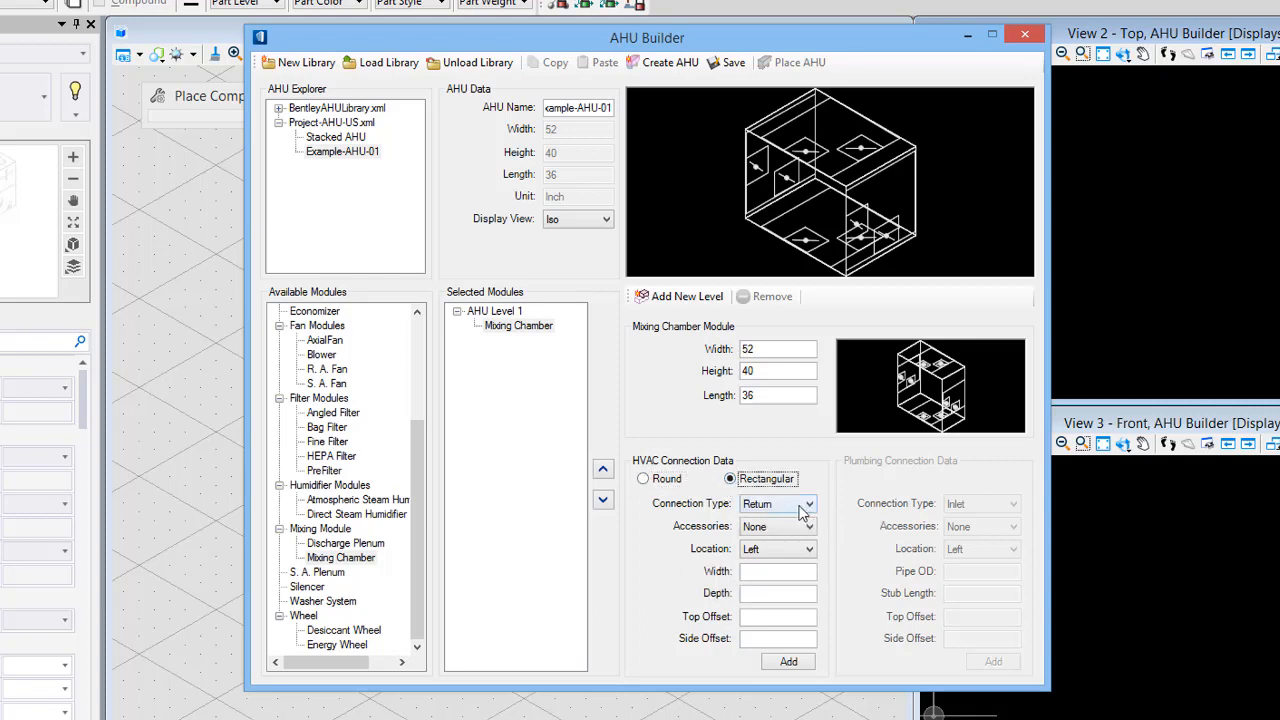
click(766, 551)
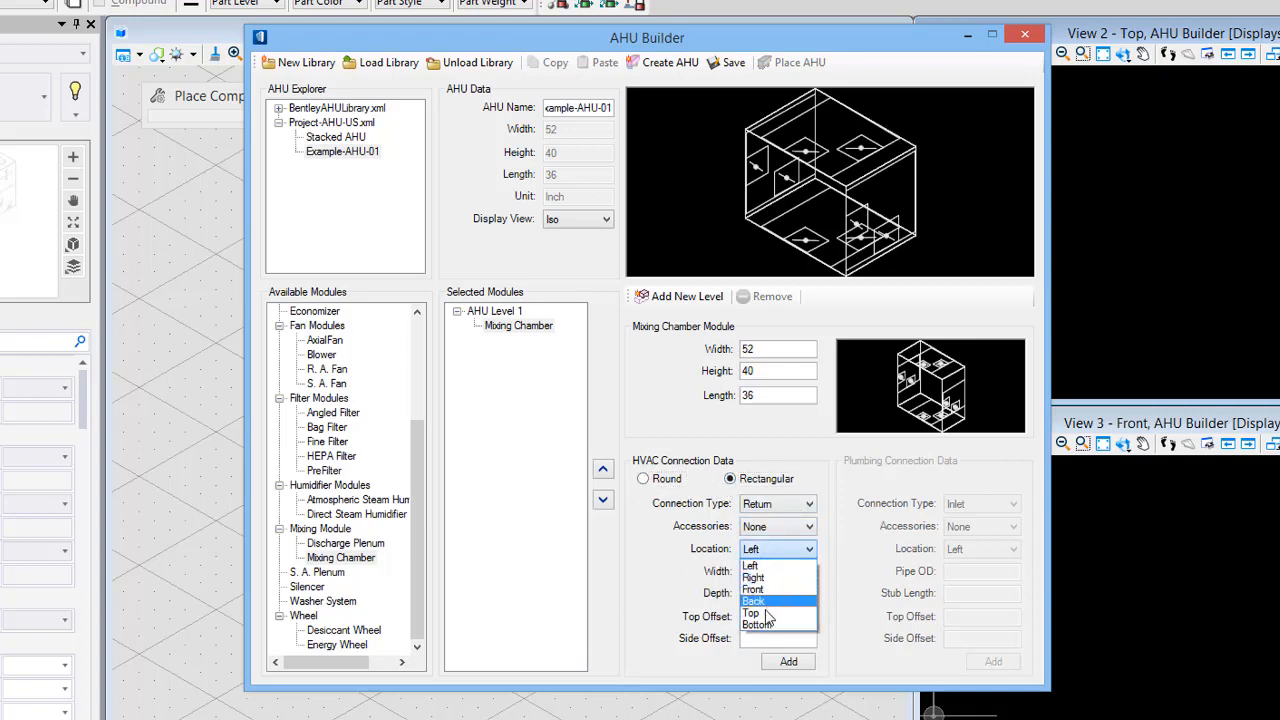
click(766, 613)
- Set the HVAC connection's width to 44 and depth to 30
click(767, 571)
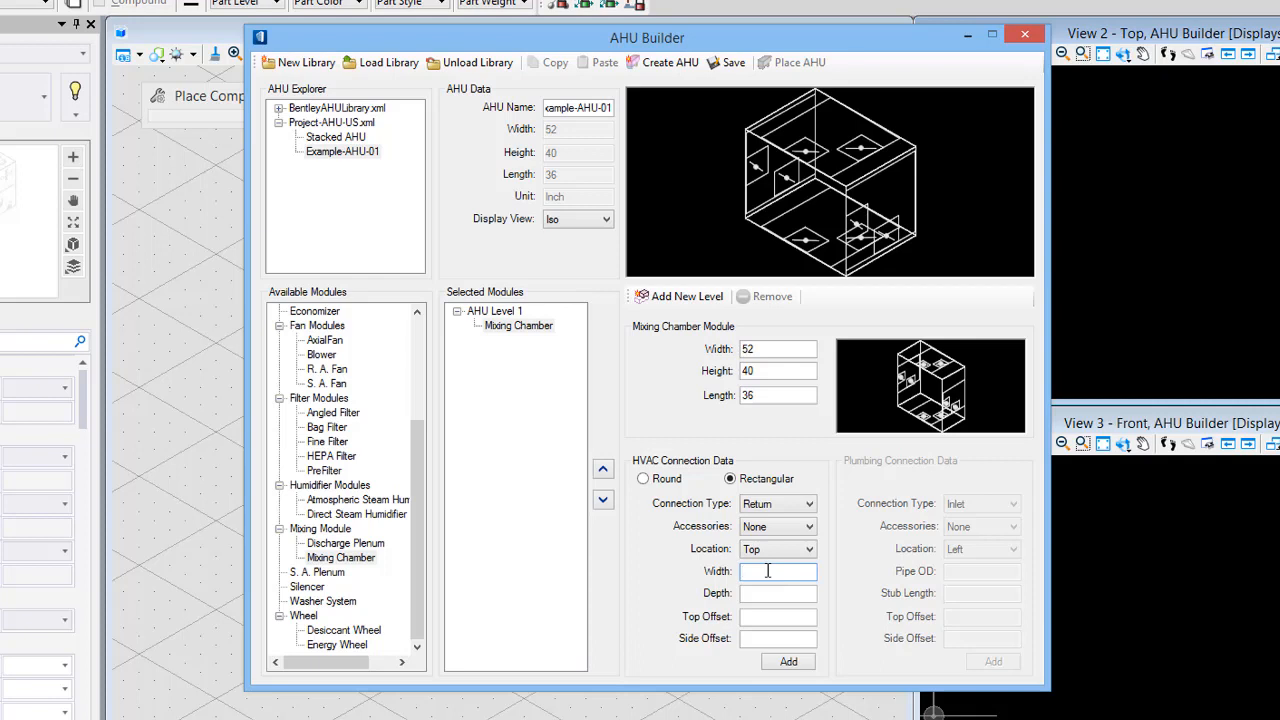
text(447)
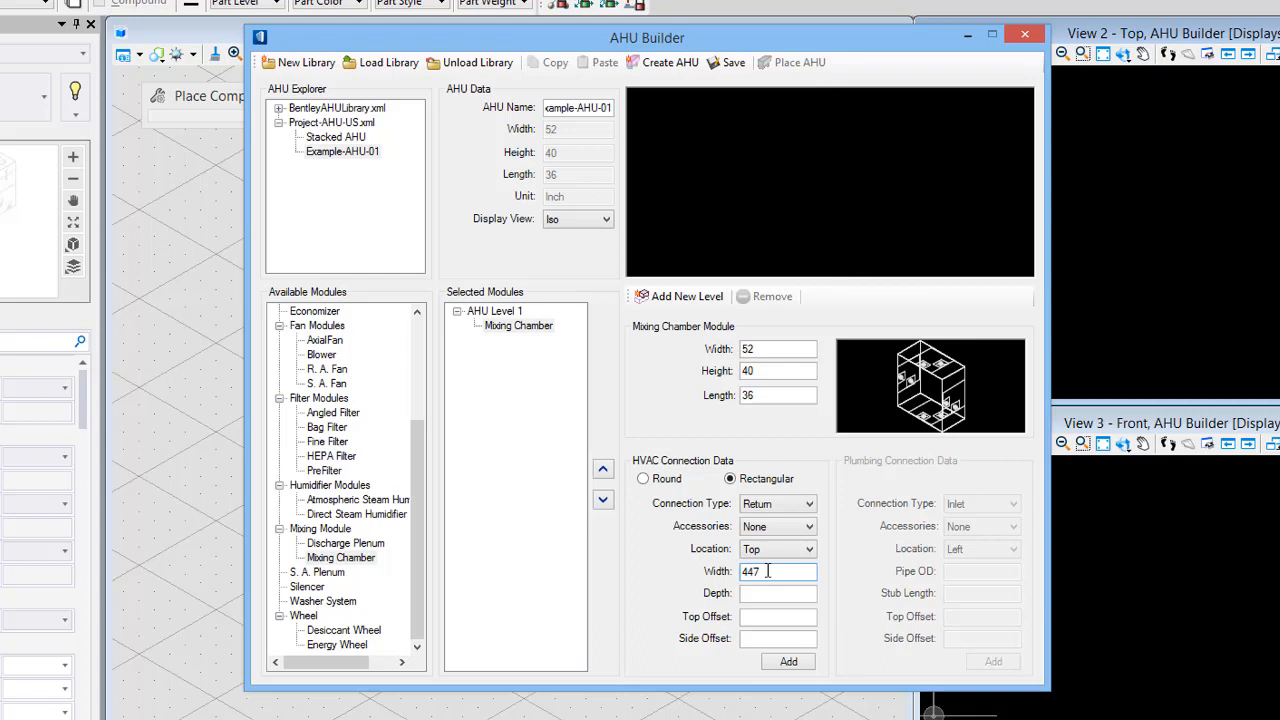
key(Tab)
drag(755, 572, 790, 570)
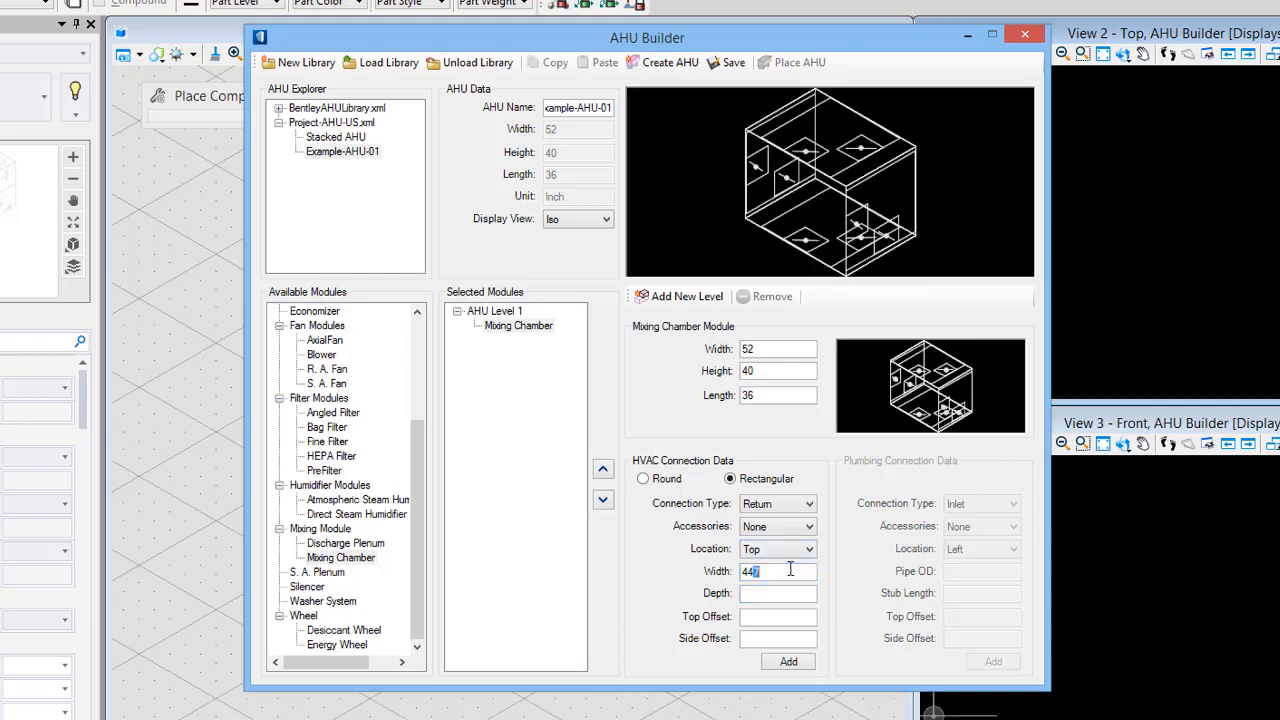
key(Tab)
key(Tab)
- Set the connection's top offset to 26 and side offset to 18, and add it to the Mixing Chamber
click(606, 220)
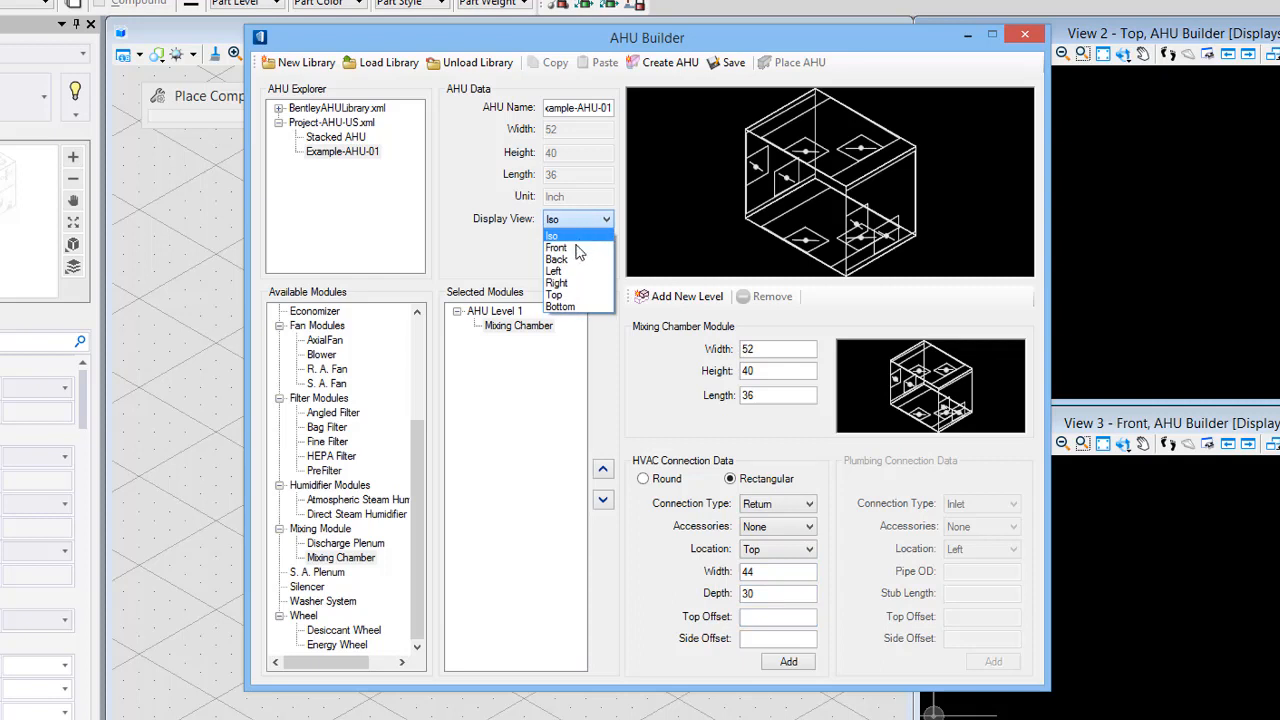
click(574, 300)
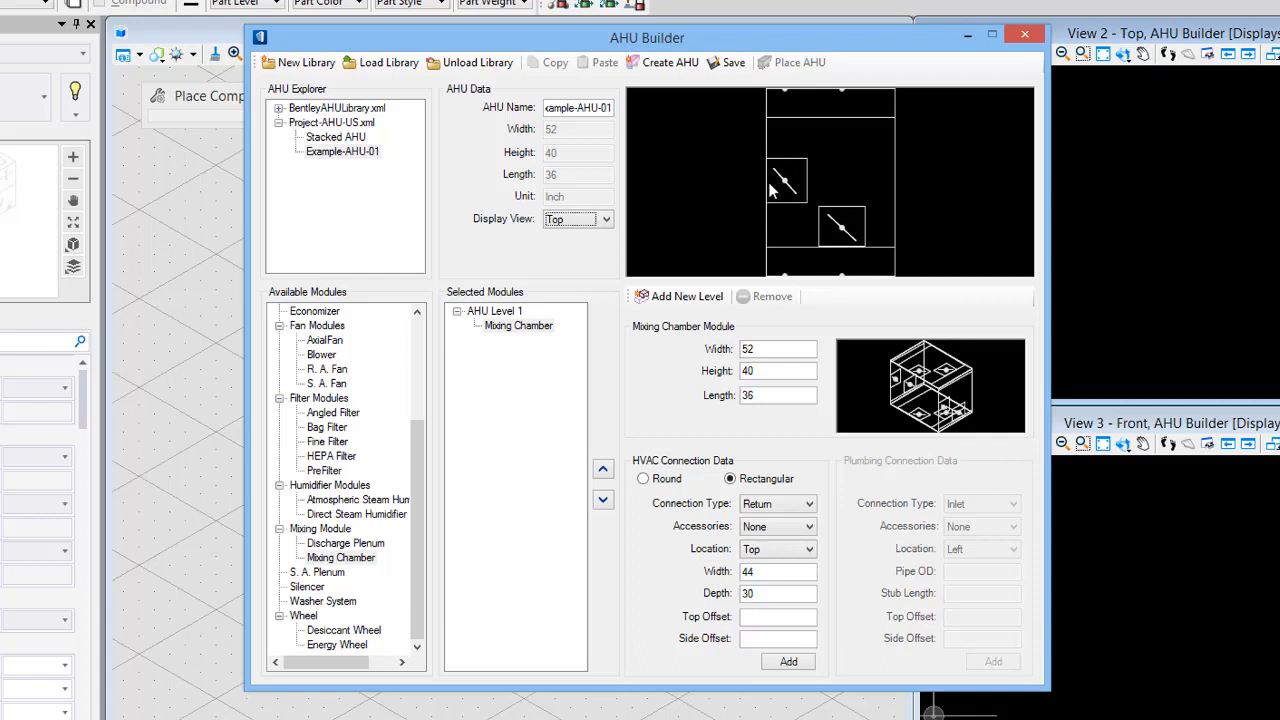
click(759, 618)
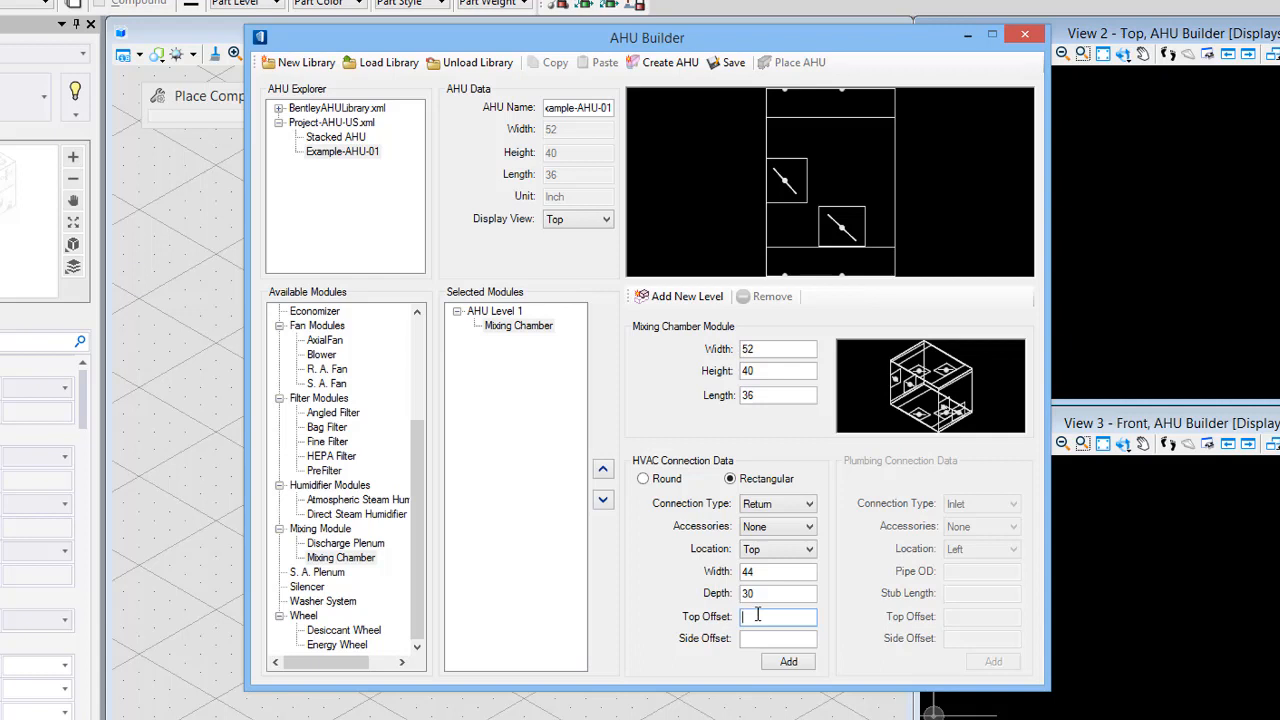
text(26)
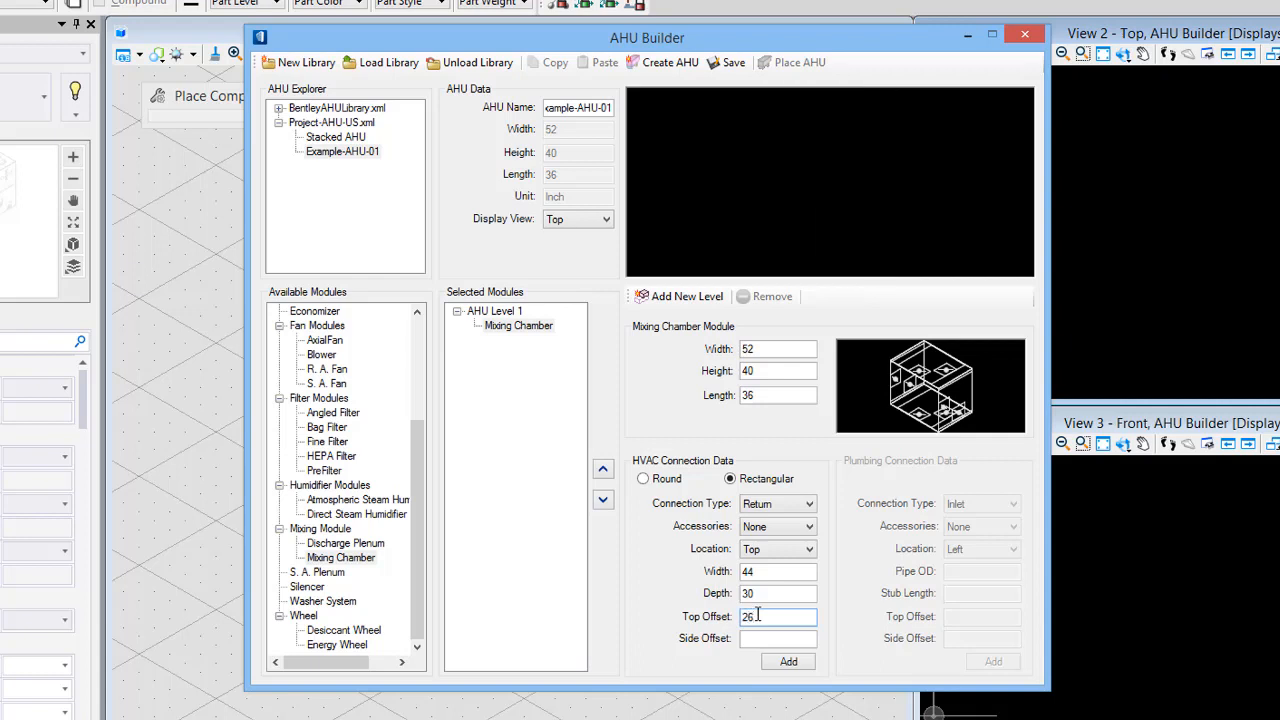
key(Tab)
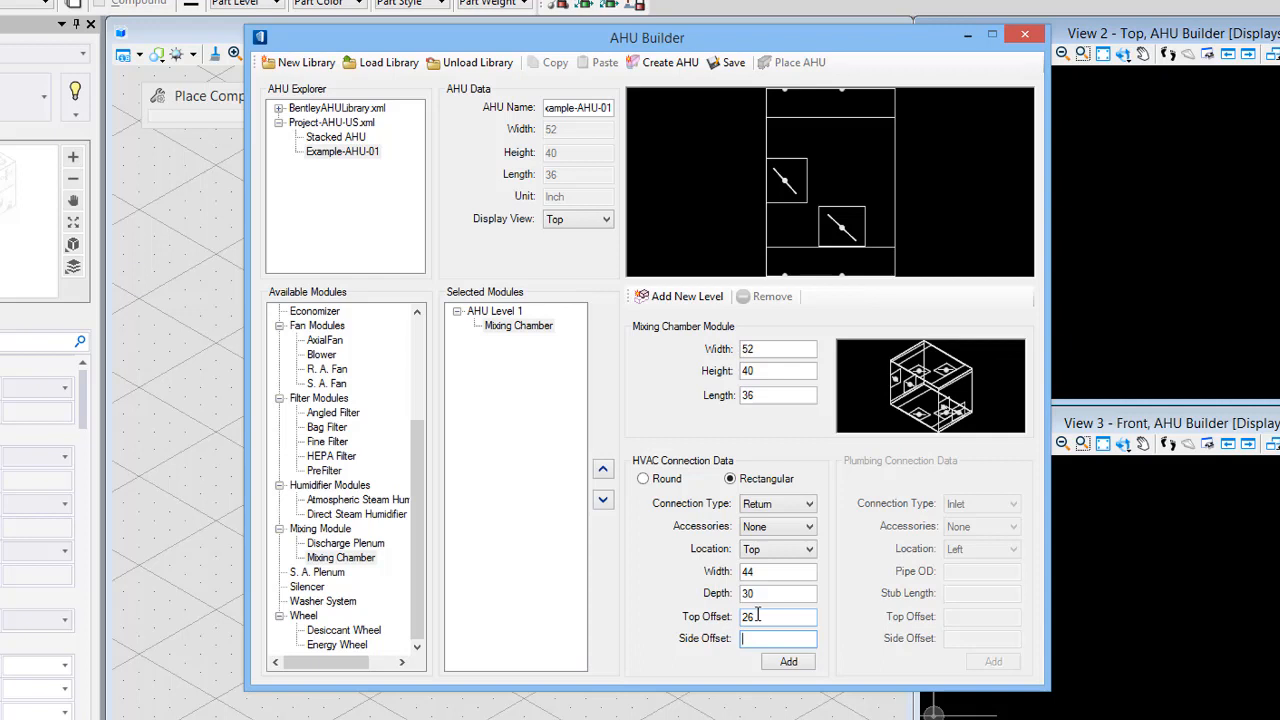
text(18)
click(790, 664)
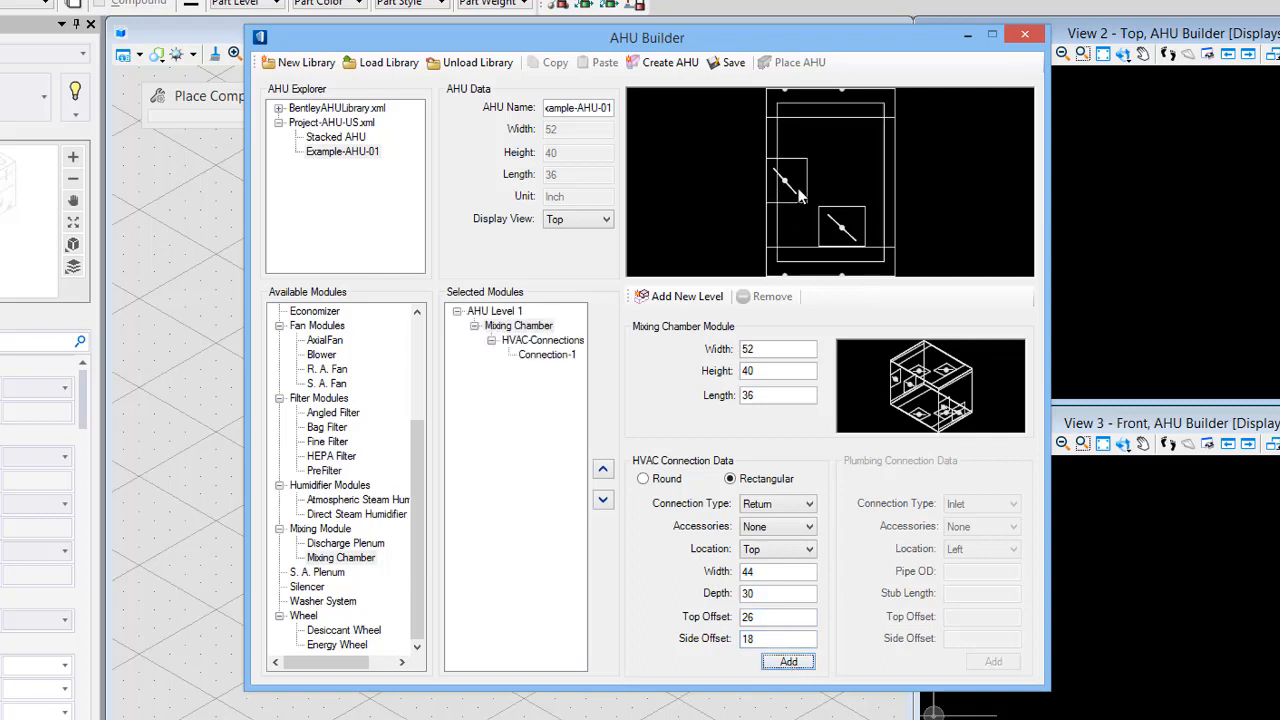
- Add an Angled Filter module to AHU Level 1, positioned after the Mixing Chamber
click(572, 222)
click(568, 243)
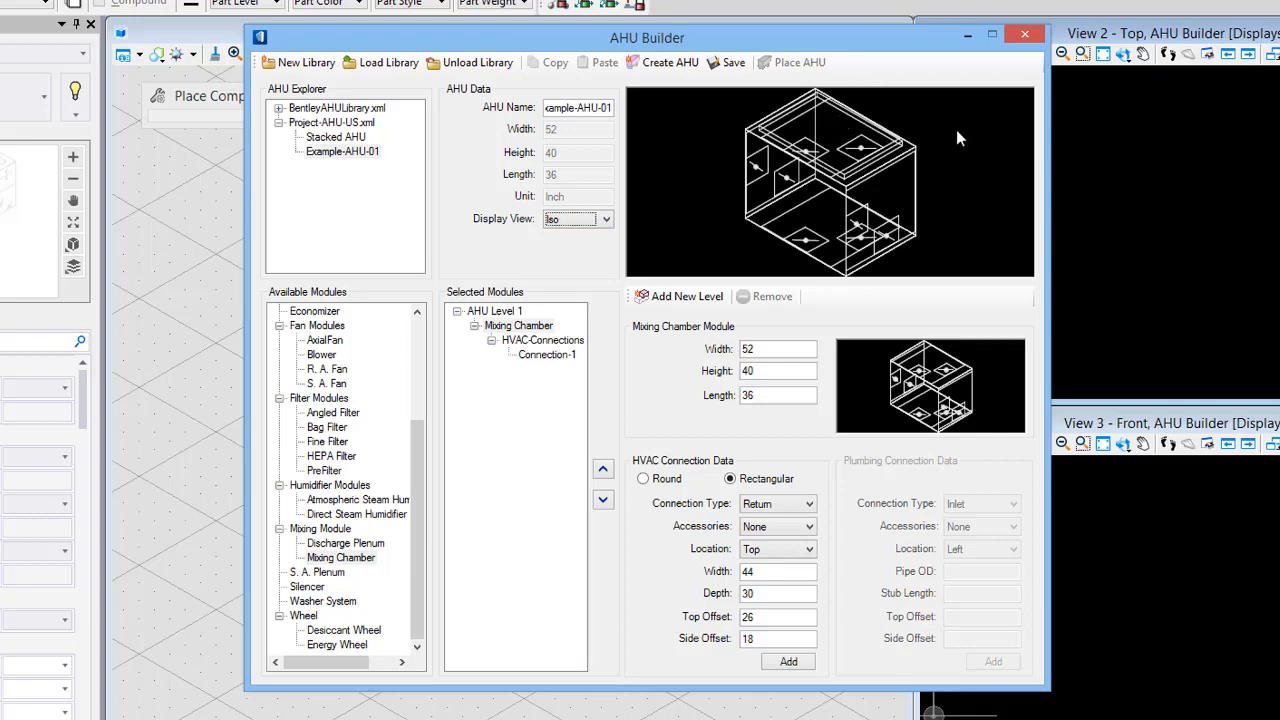
click(336, 413)
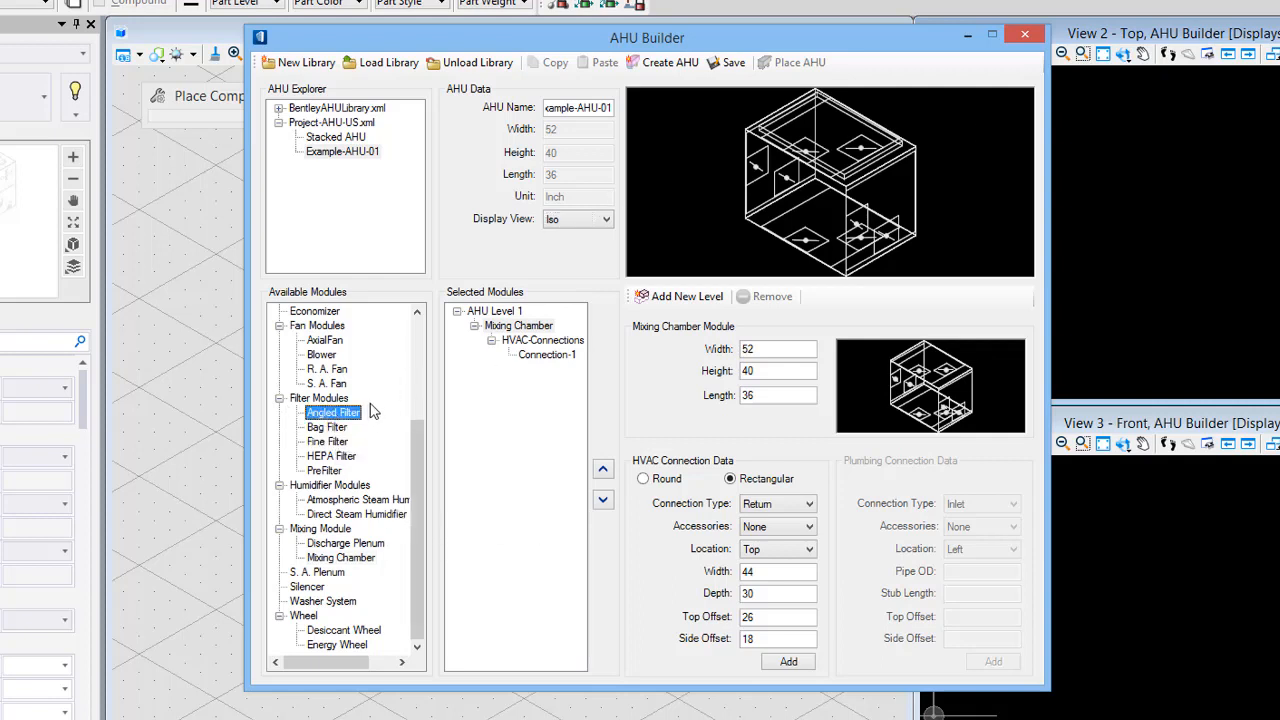
drag(348, 420, 532, 420)
click(720, 393)
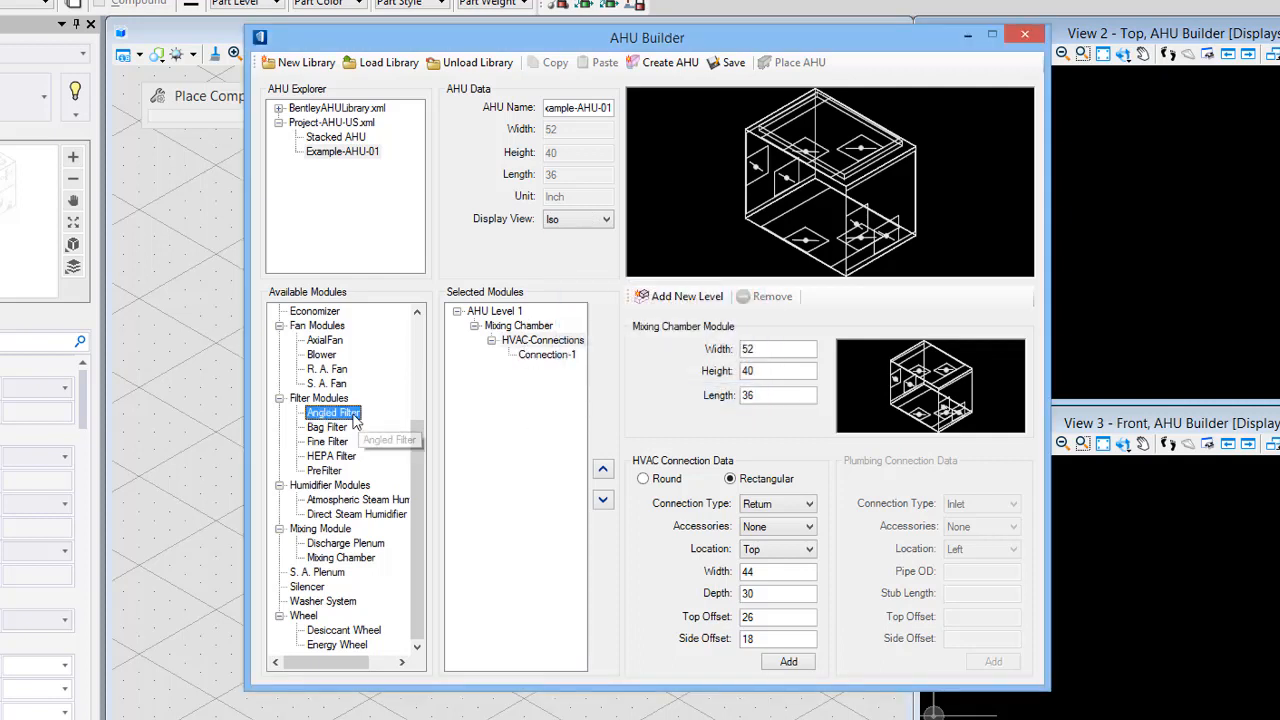
drag(345, 418, 494, 314)
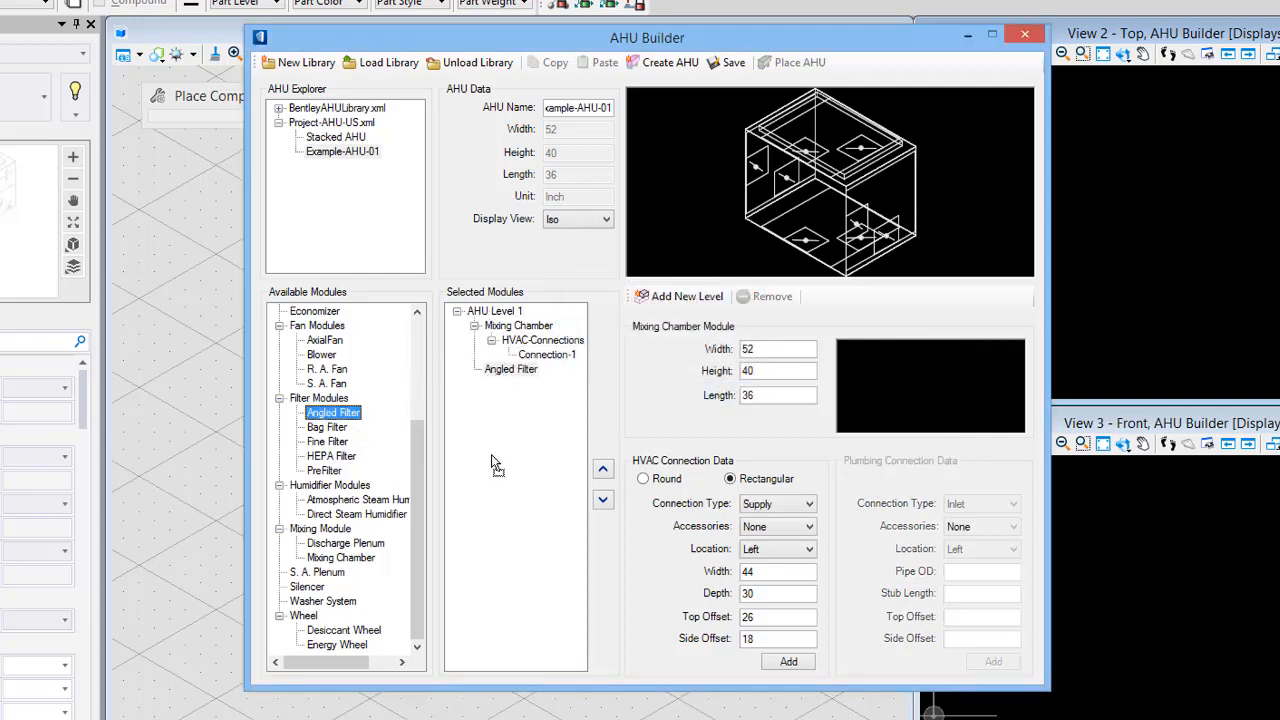
click(600, 469)
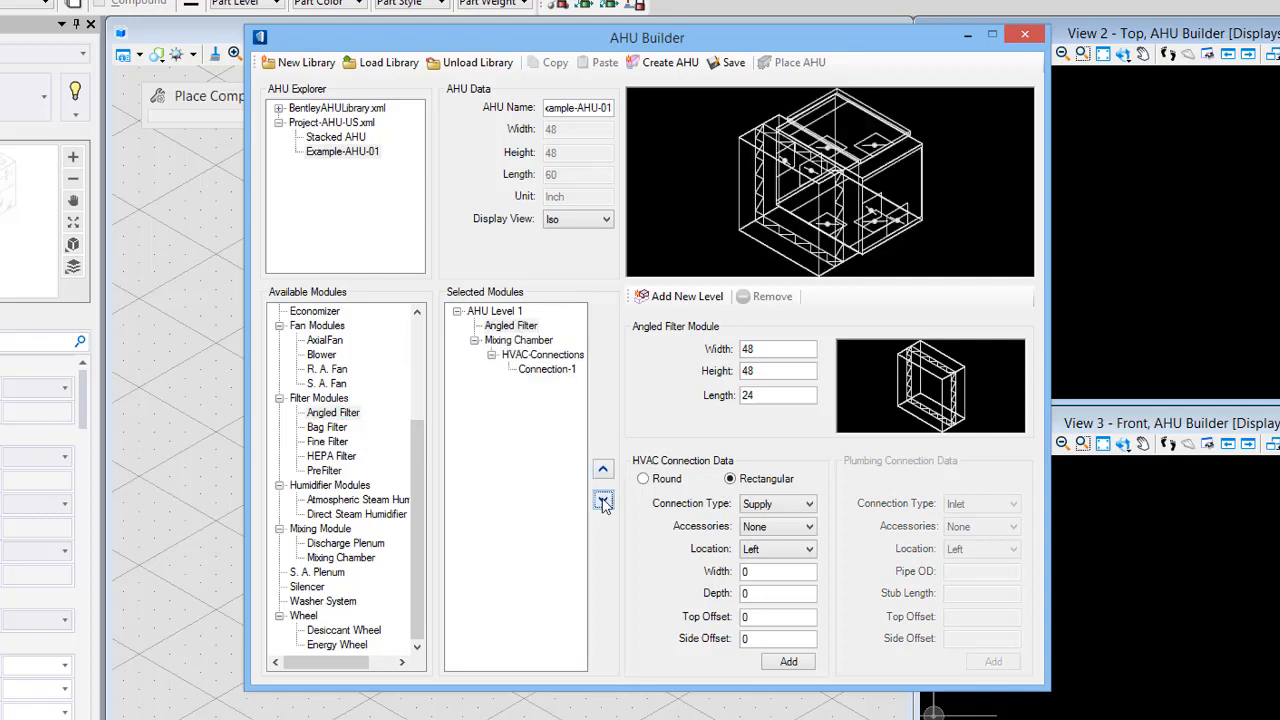
click(603, 499)
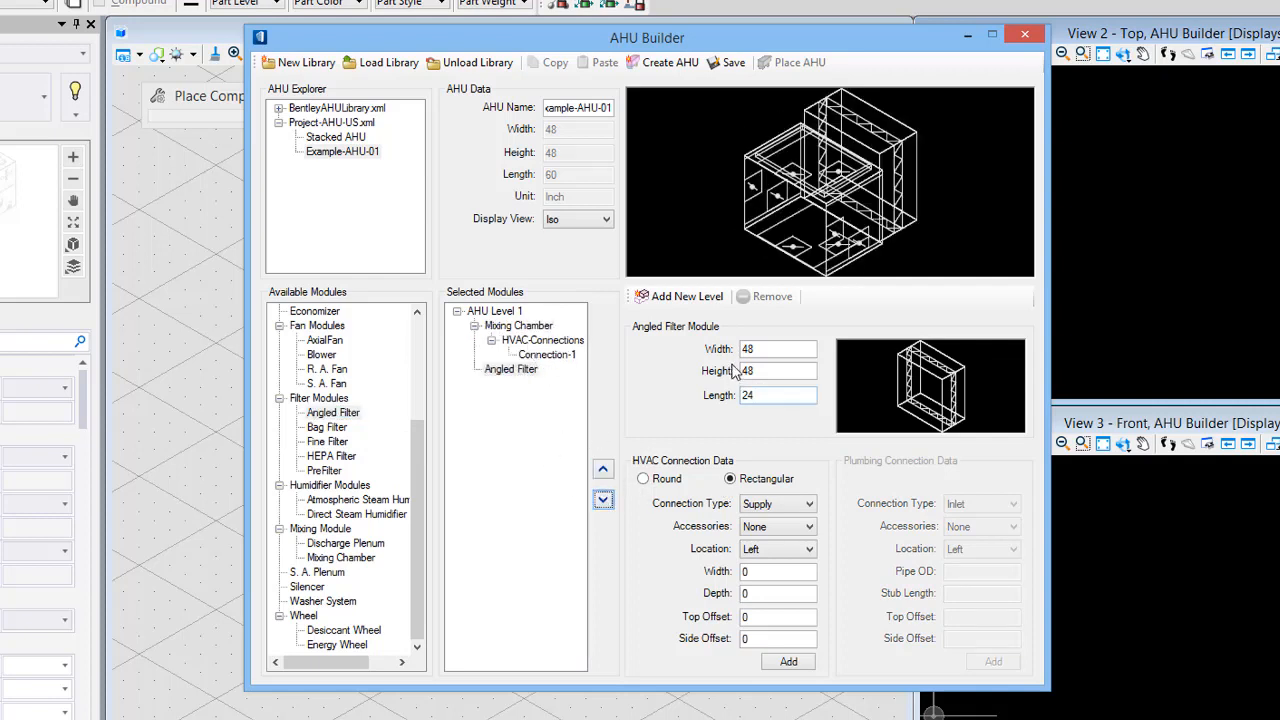
- Set the Angled Filter module's width to 52 and height to 40 inches
double_click(769, 349)
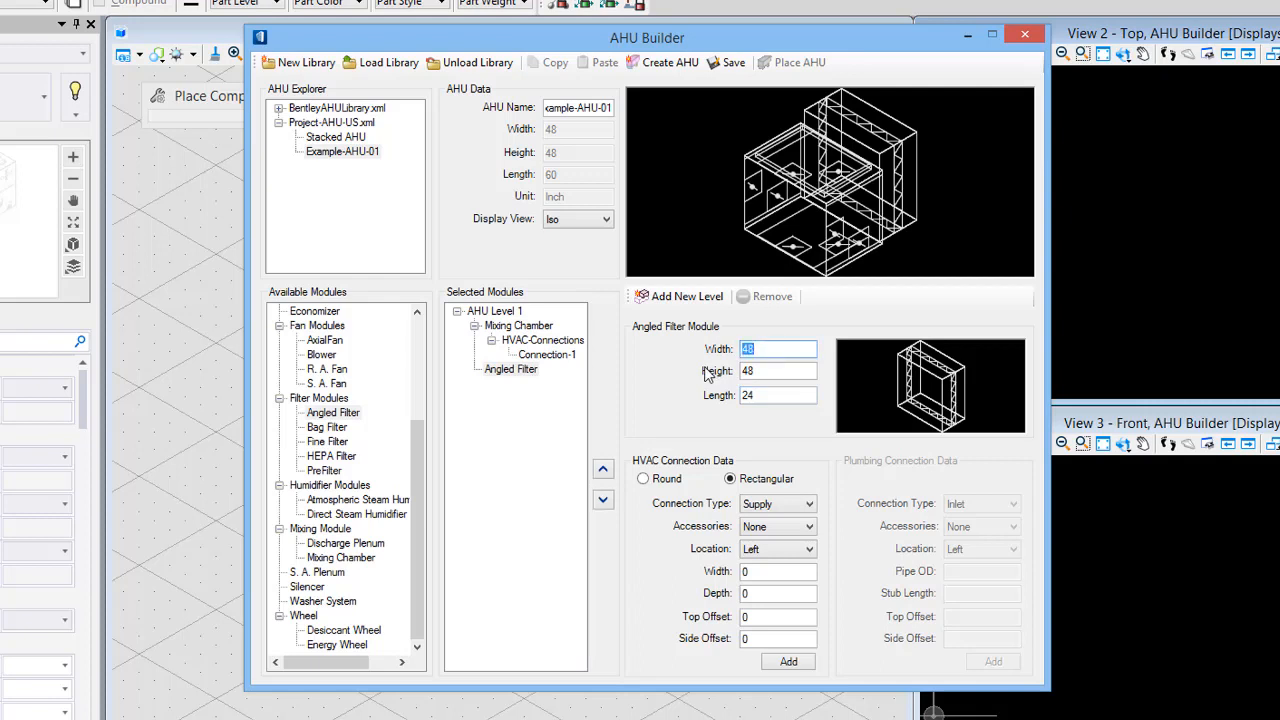
text(52)
key(Tab)
text(40)
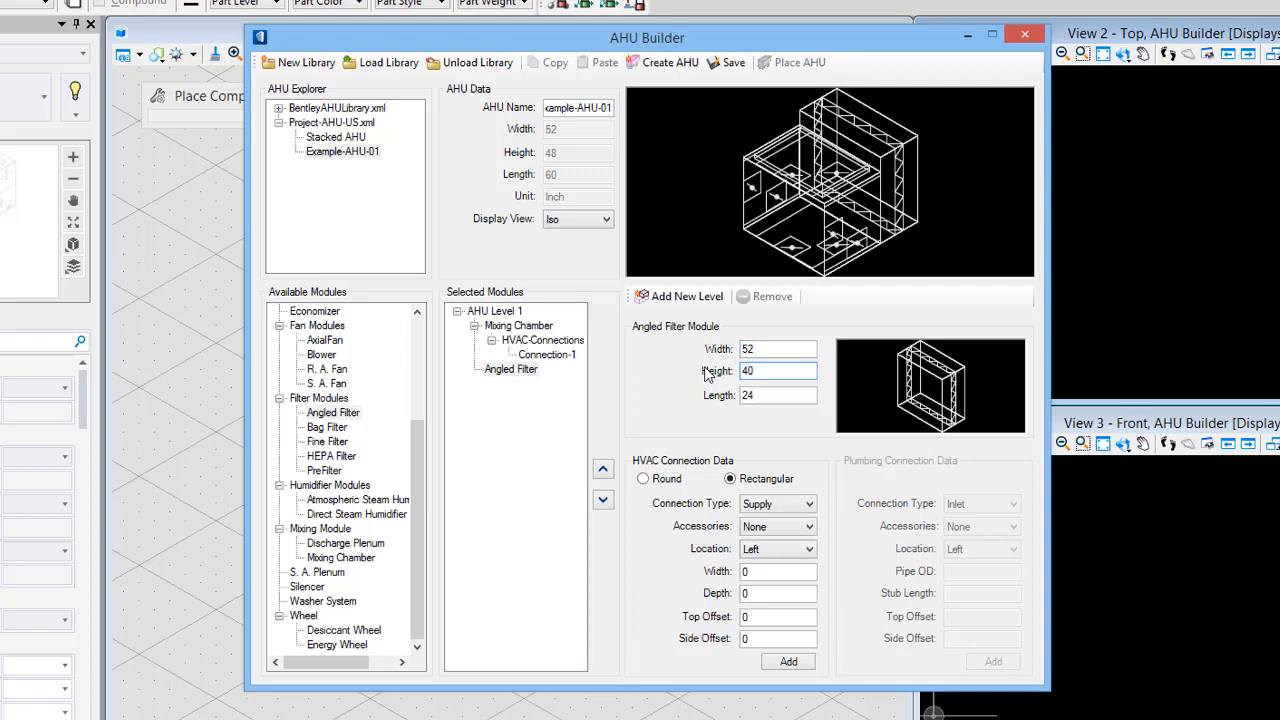
key(Tab)
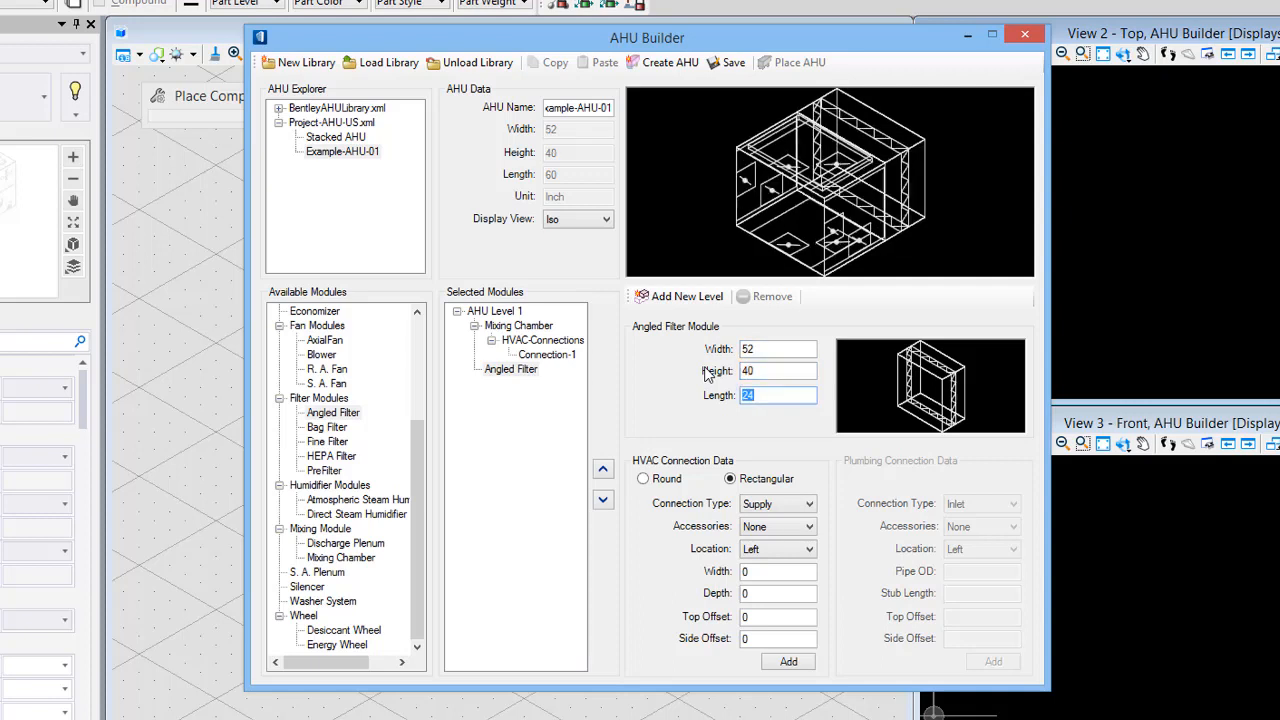
- Set the Angled Filter module's length to 40 inches
text(40)
key(Tab)
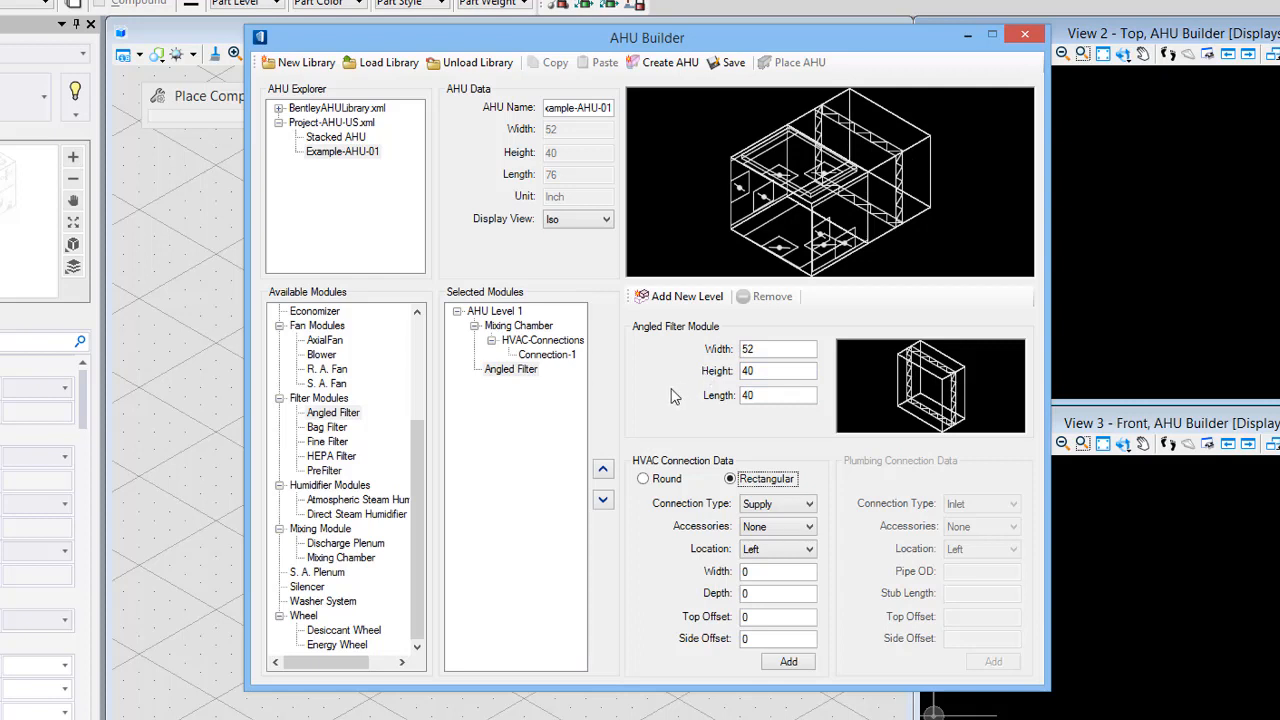
- Add a Hydronic Cooling Coil module to AHU Level 1 after the Angled Filter
drag(423, 446, 409, 342)
click(332, 356)
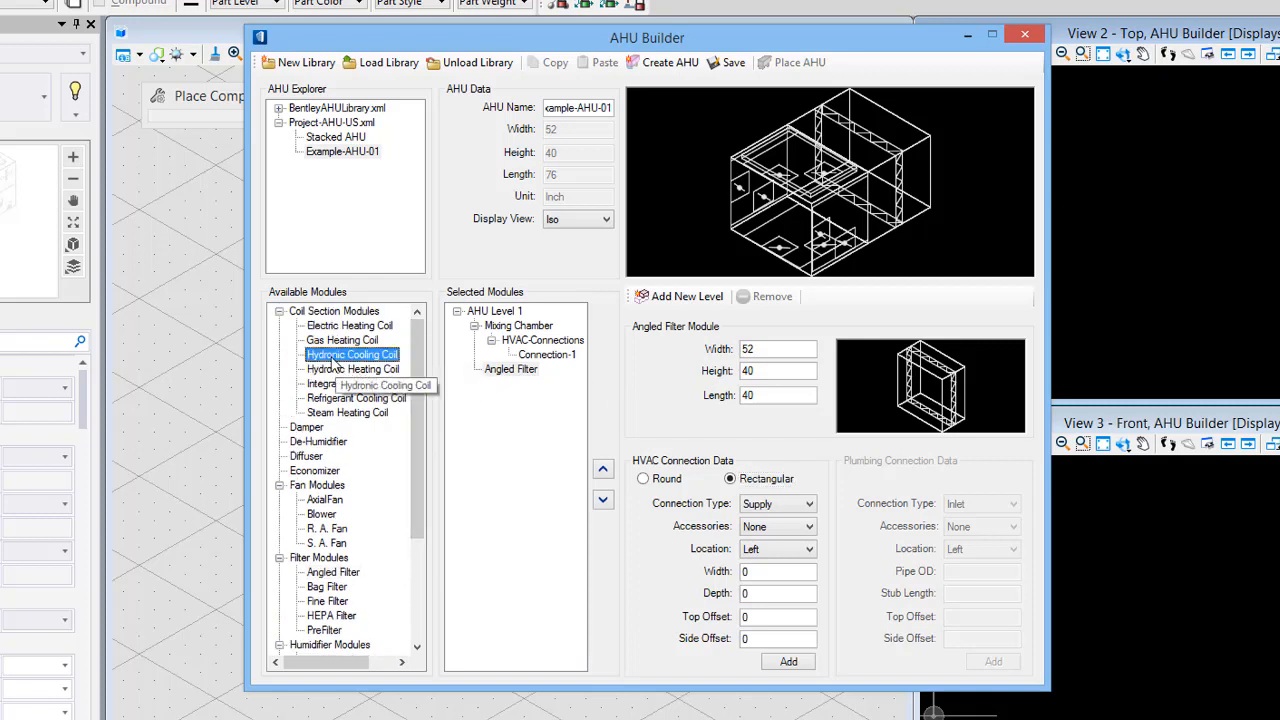
double_click(333, 360)
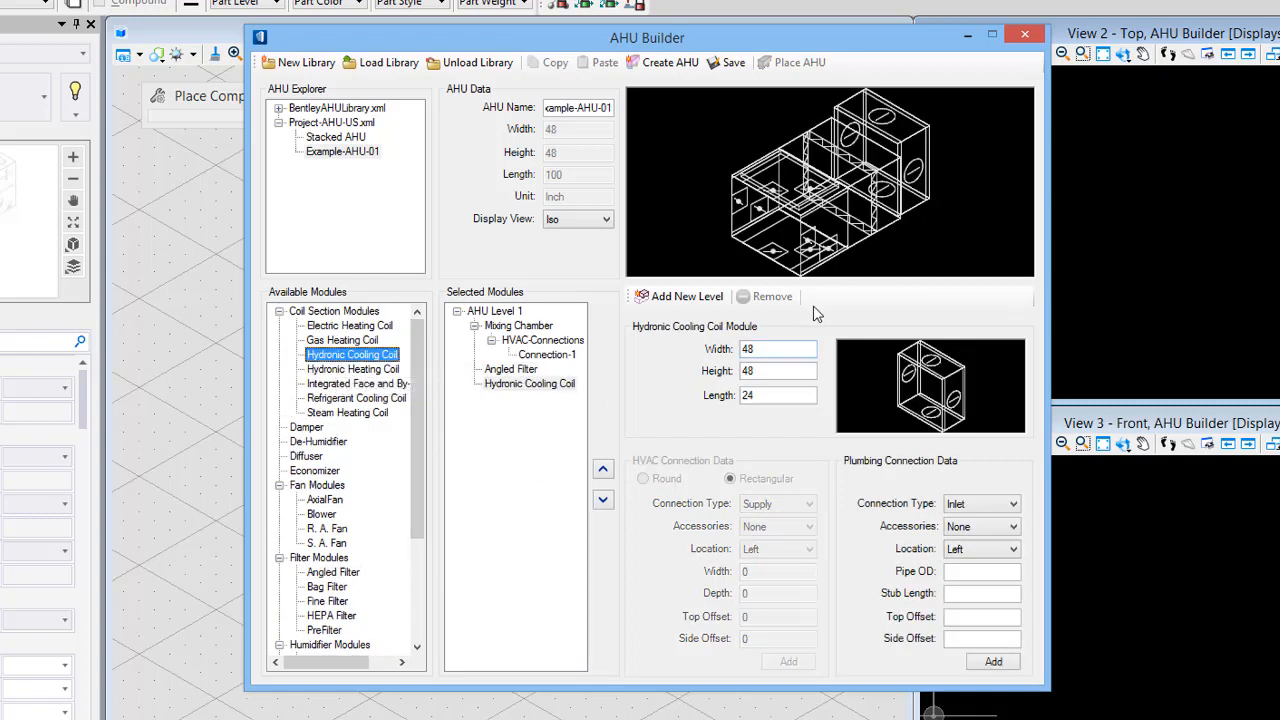
- Set the Hydronic Cooling Coil module's width to 52, height to 40 and length to 40 inches
double_click(764, 349)
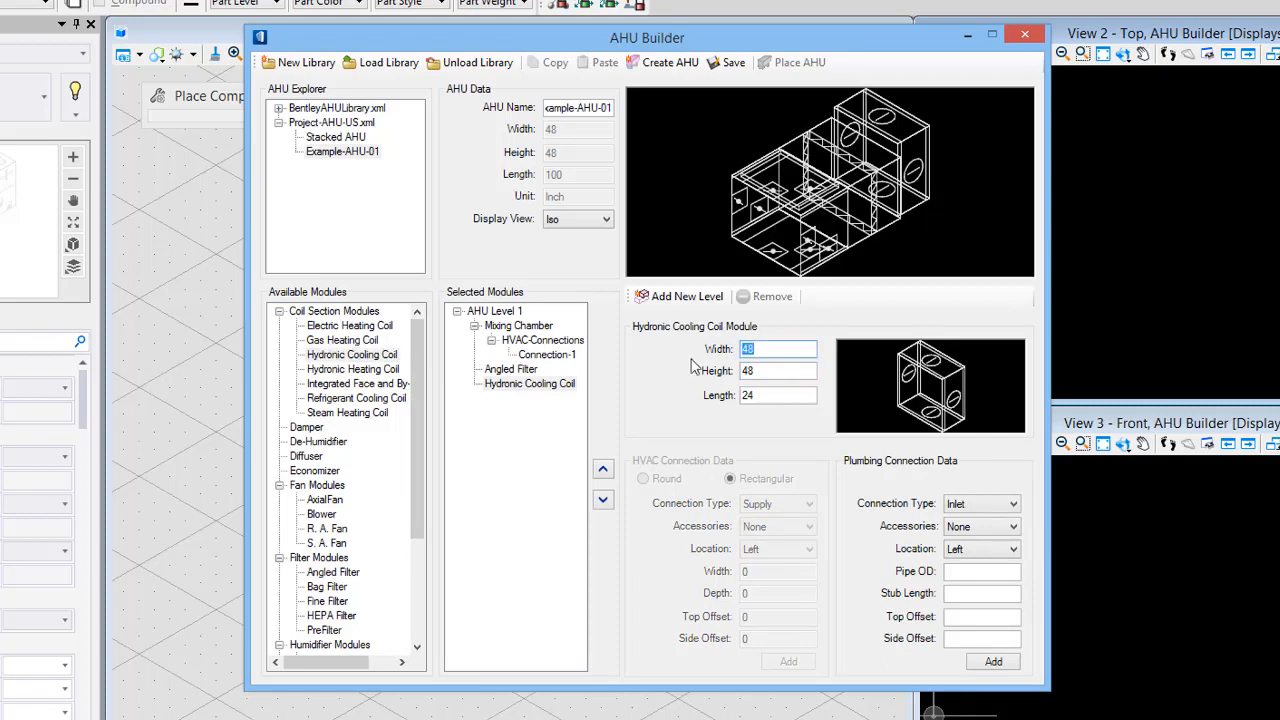
text(52)
key(Tab)
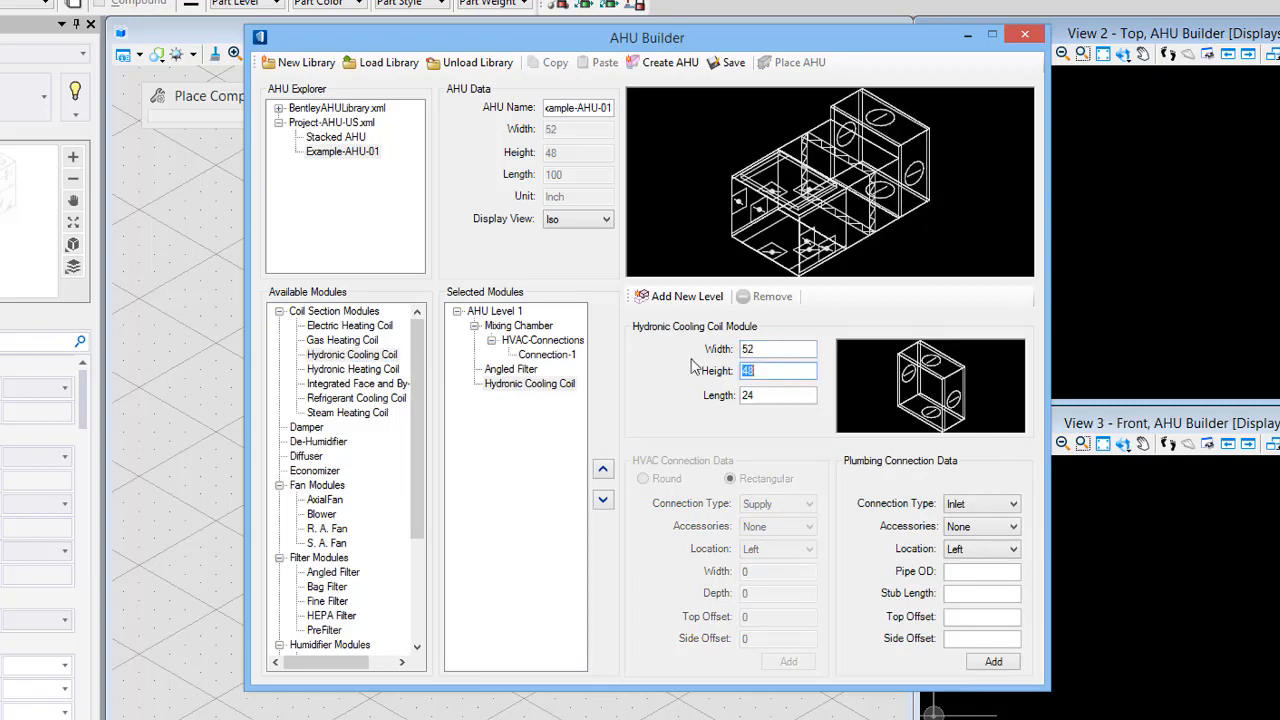
text(40)
key(Tab)
text(40)
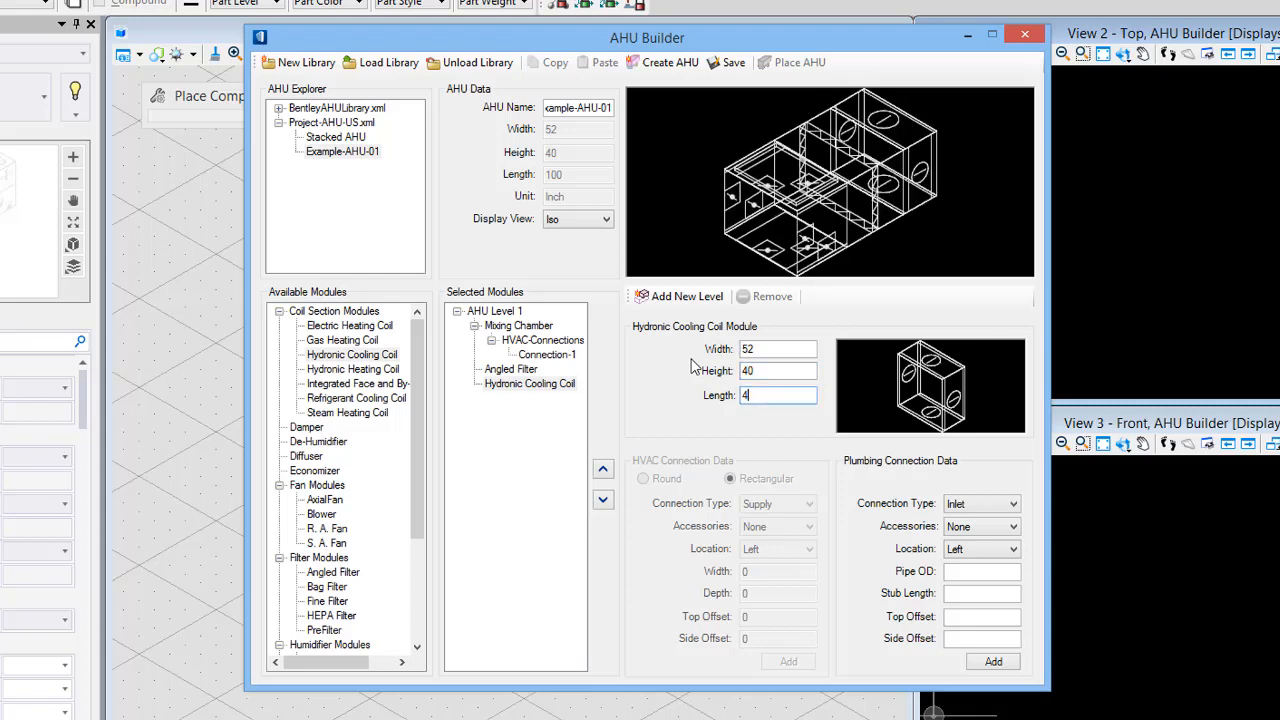
key(Tab)
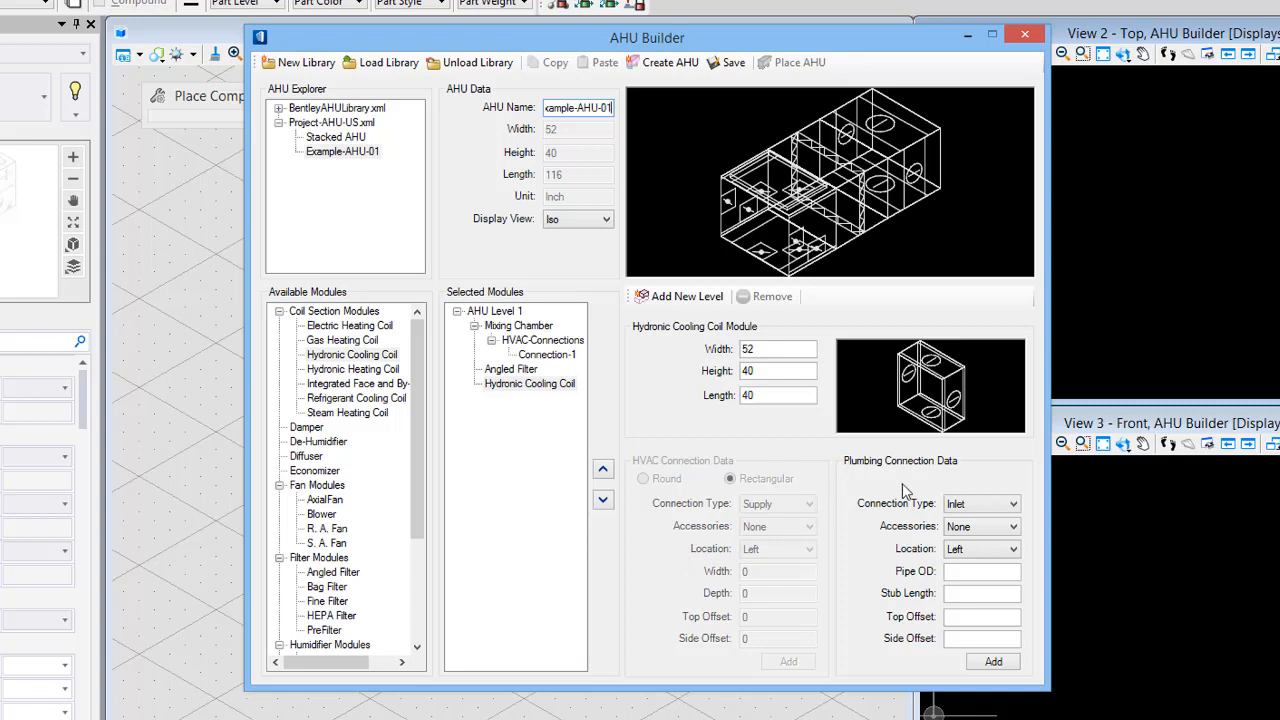
- Set the plumbing connection type to Inlet, location to Back, pipe OD to 6 and stub length to 4
click(982, 512)
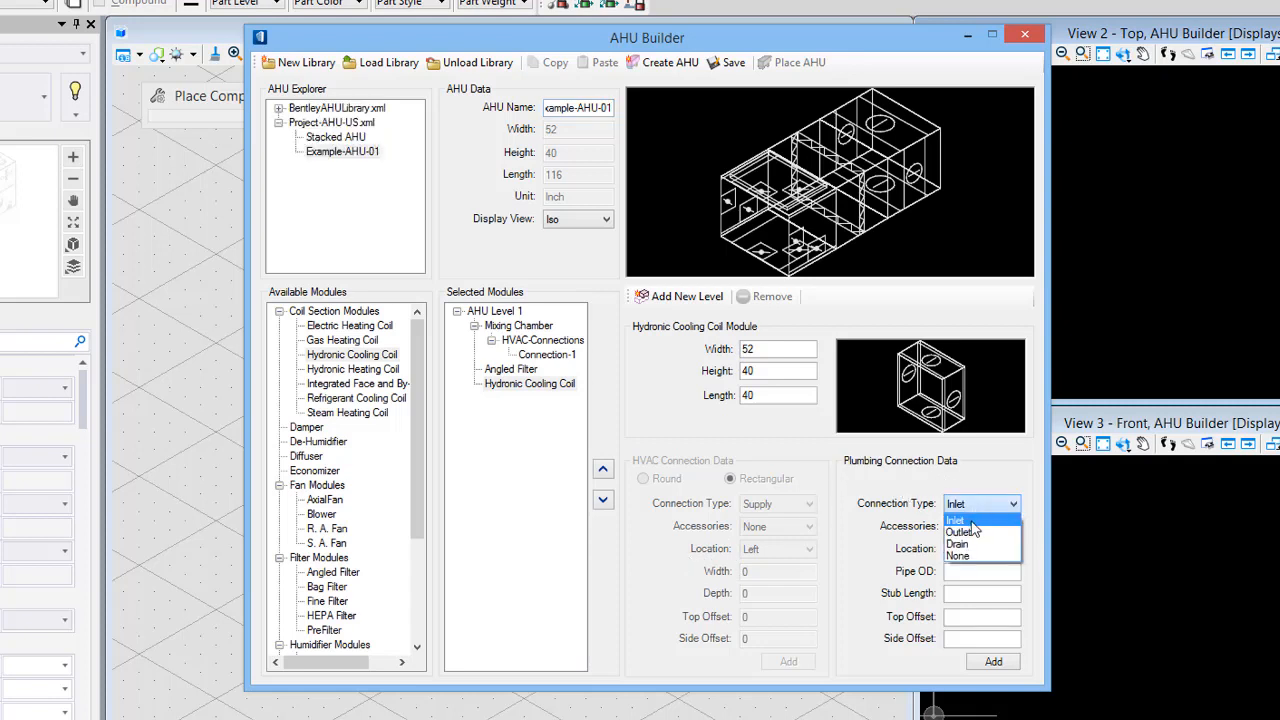
click(971, 522)
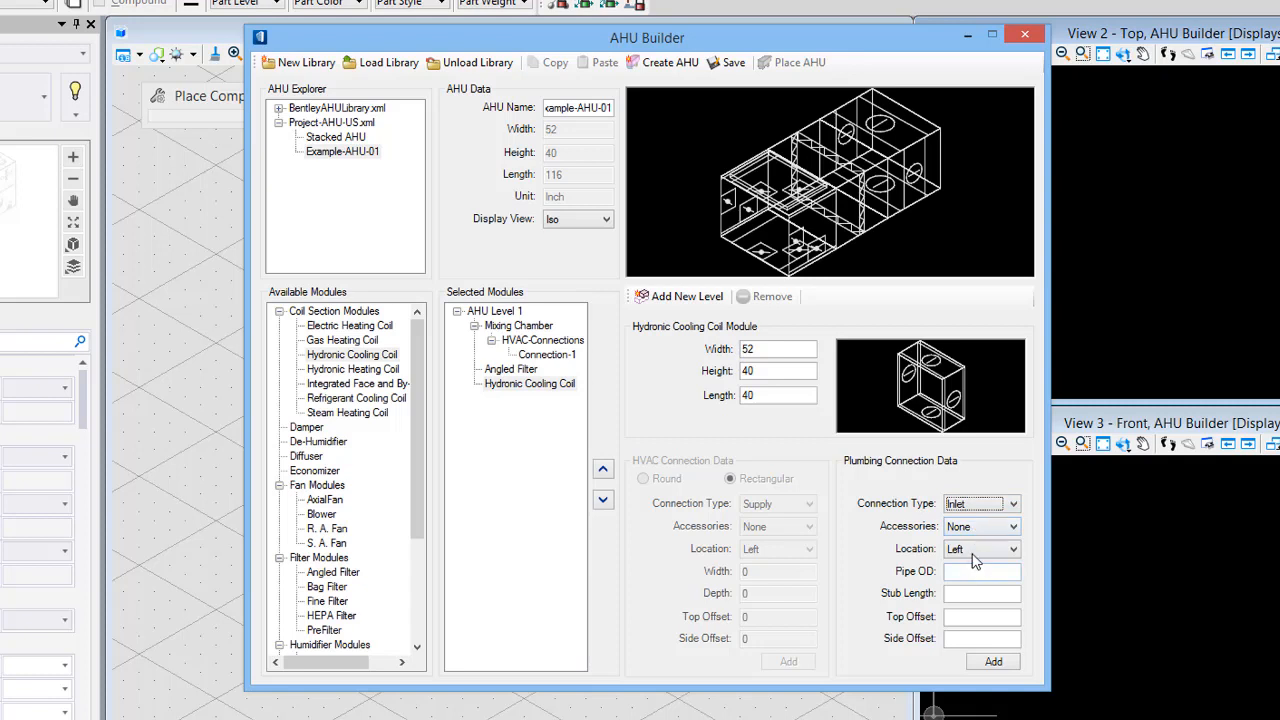
click(973, 551)
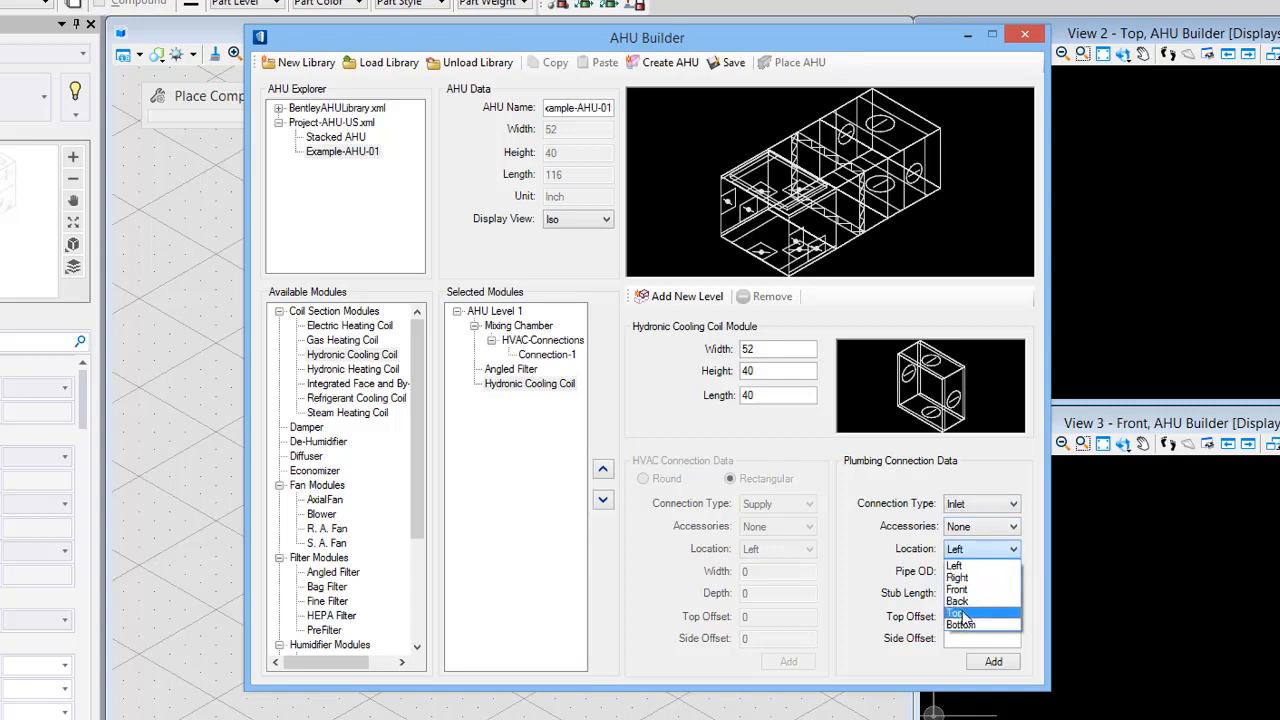
click(958, 601)
click(958, 572)
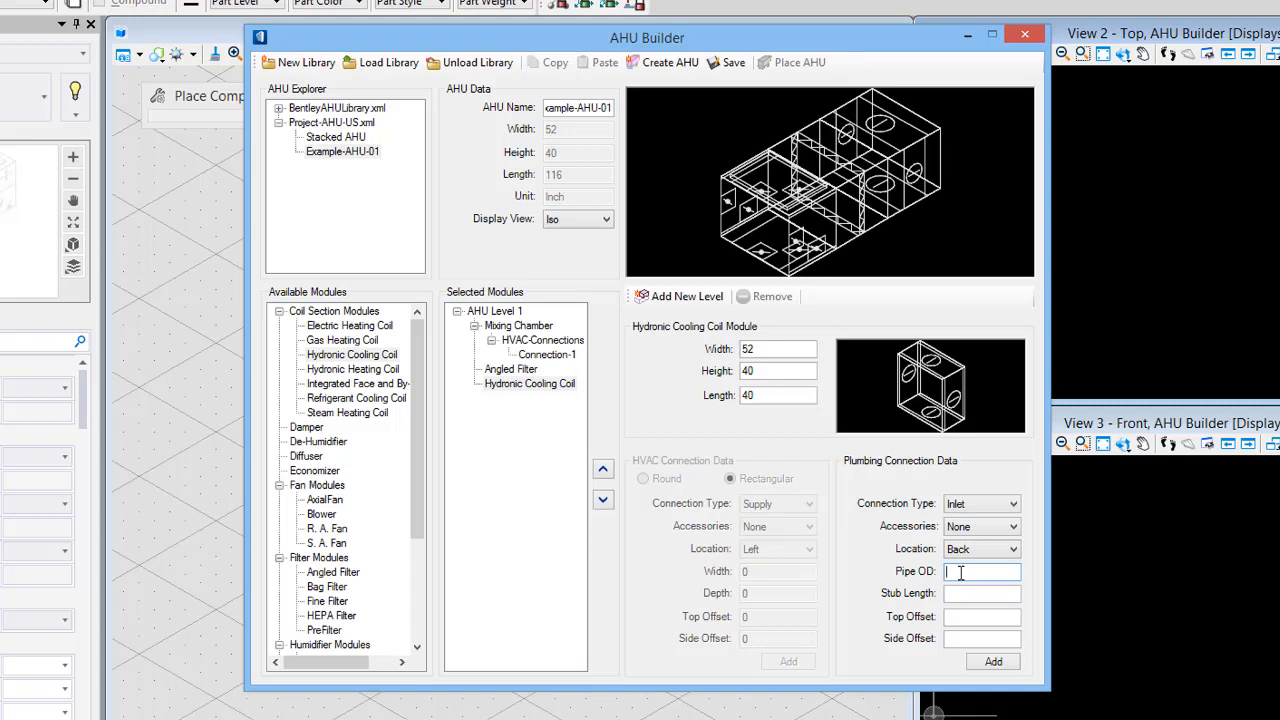
text(6)
key(Tab)
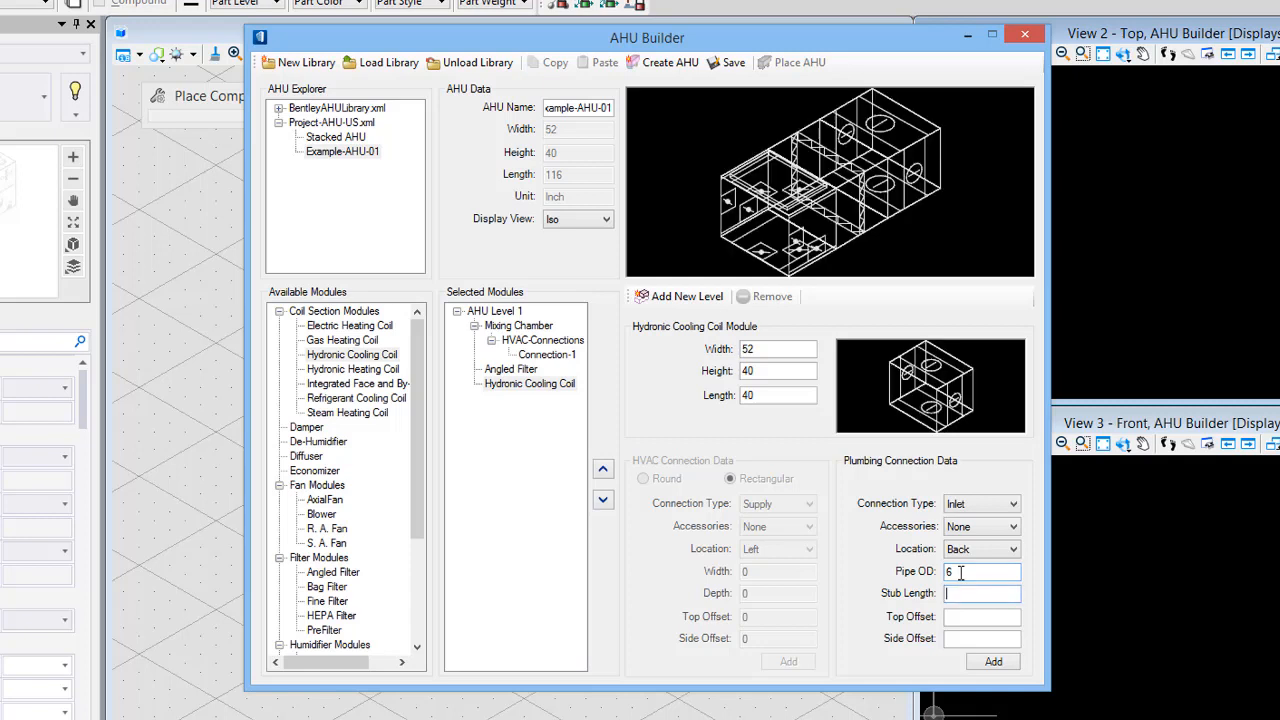
text(4)
key(Tab)
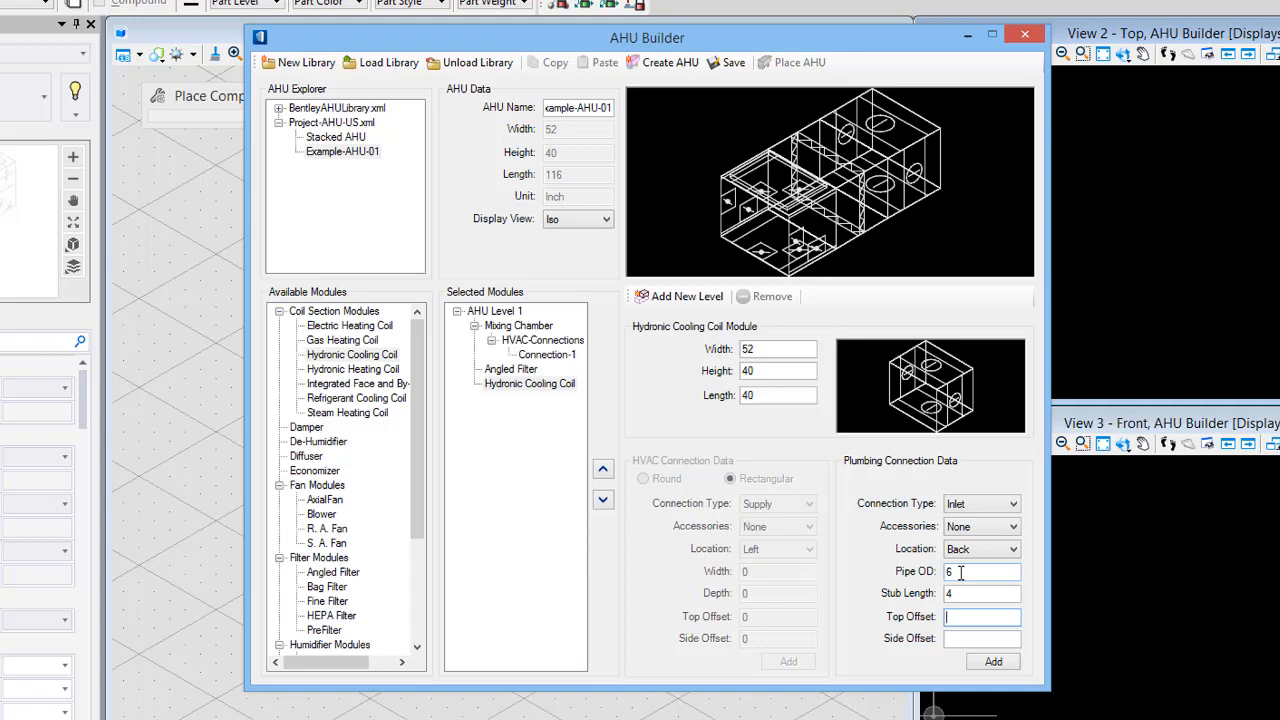
- Switch the preview to the Back view, set the inlet's top offset to 8 and side offset to 6, and add it
click(574, 221)
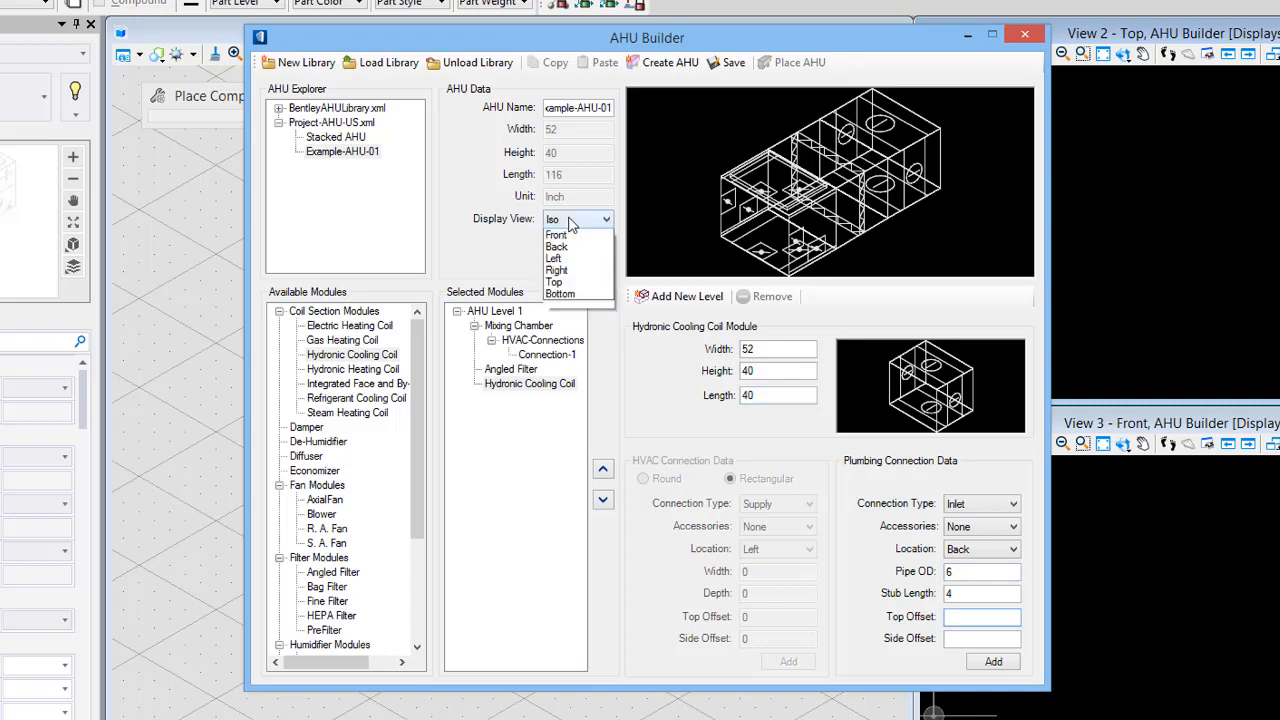
click(572, 259)
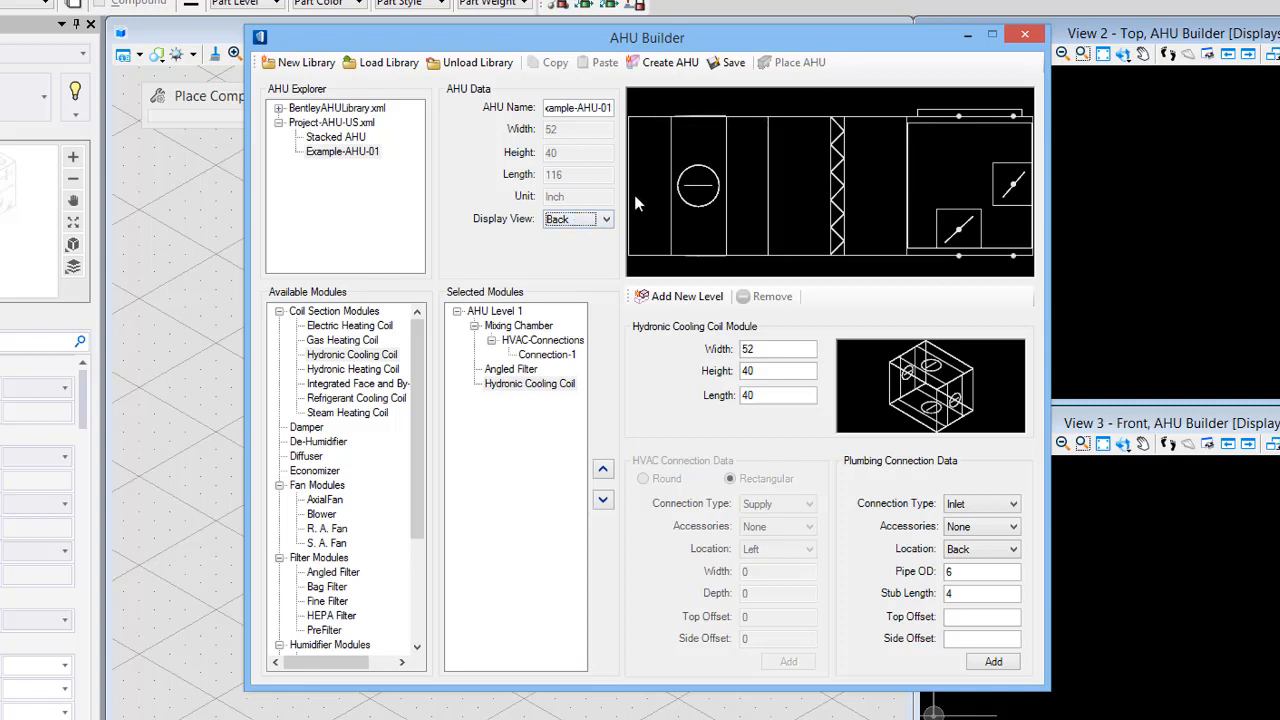
click(956, 619)
text(8)
key(Tab)
text(6)
click(993, 662)
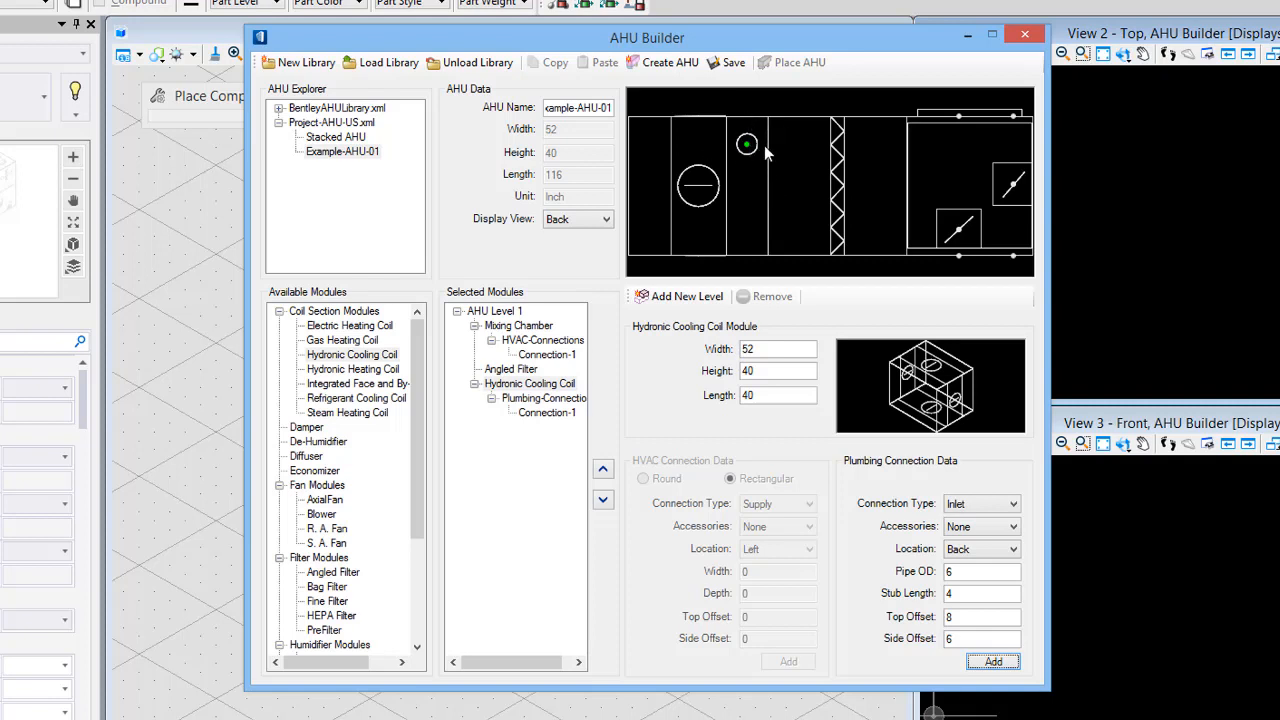
- Return to the Iso view and add an Outlet plumbing connection with top offset 32 and side offset 12
click(586, 220)
click(570, 244)
click(1005, 510)
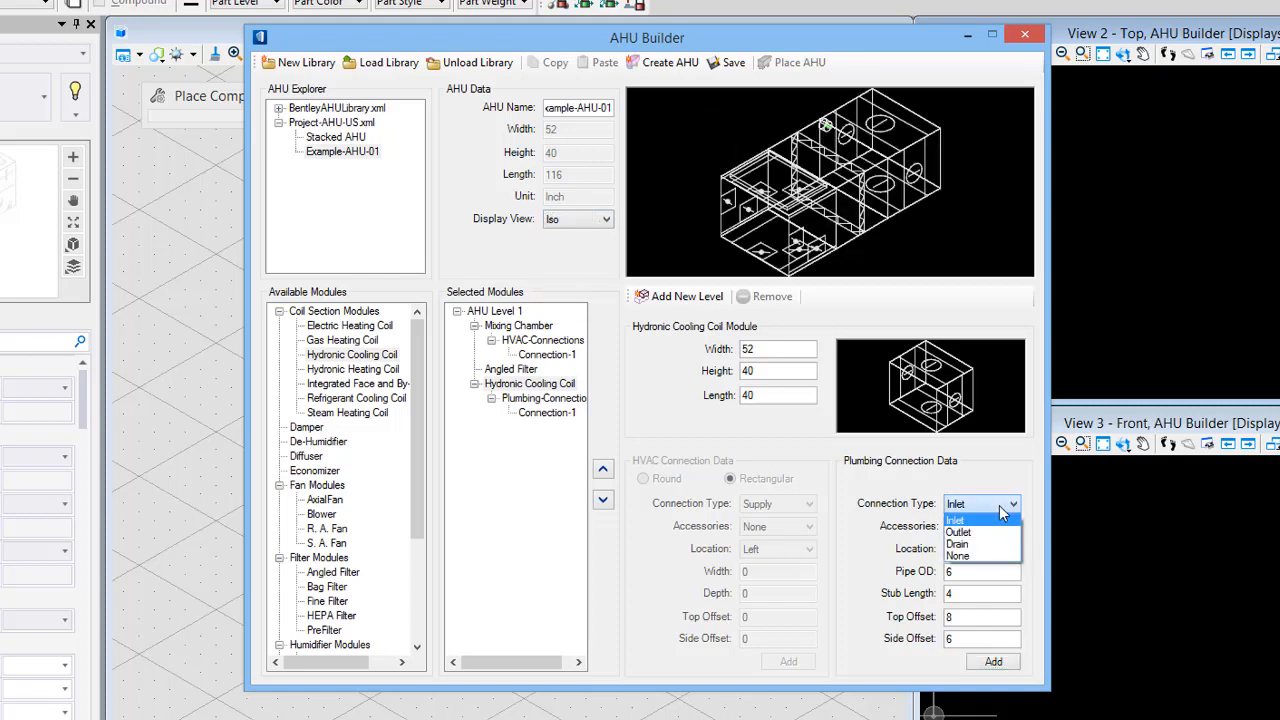
click(992, 530)
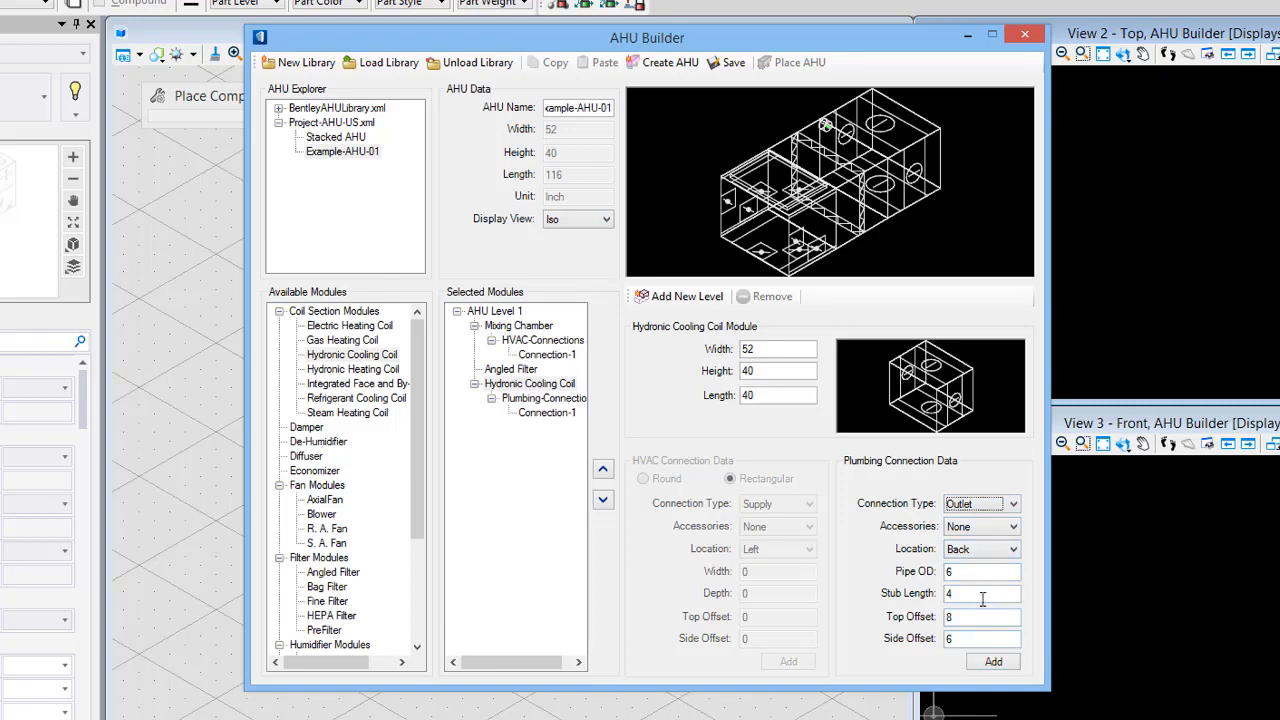
drag(976, 612, 919, 612)
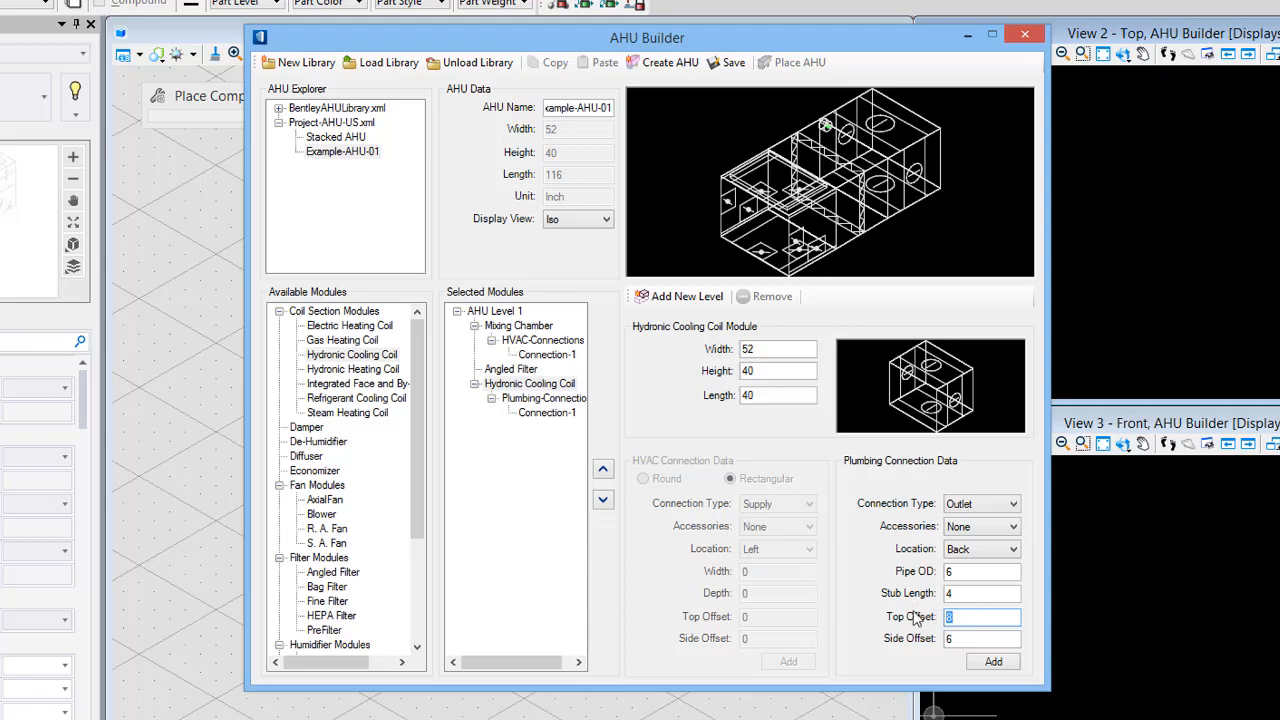
text(32)
key(Tab)
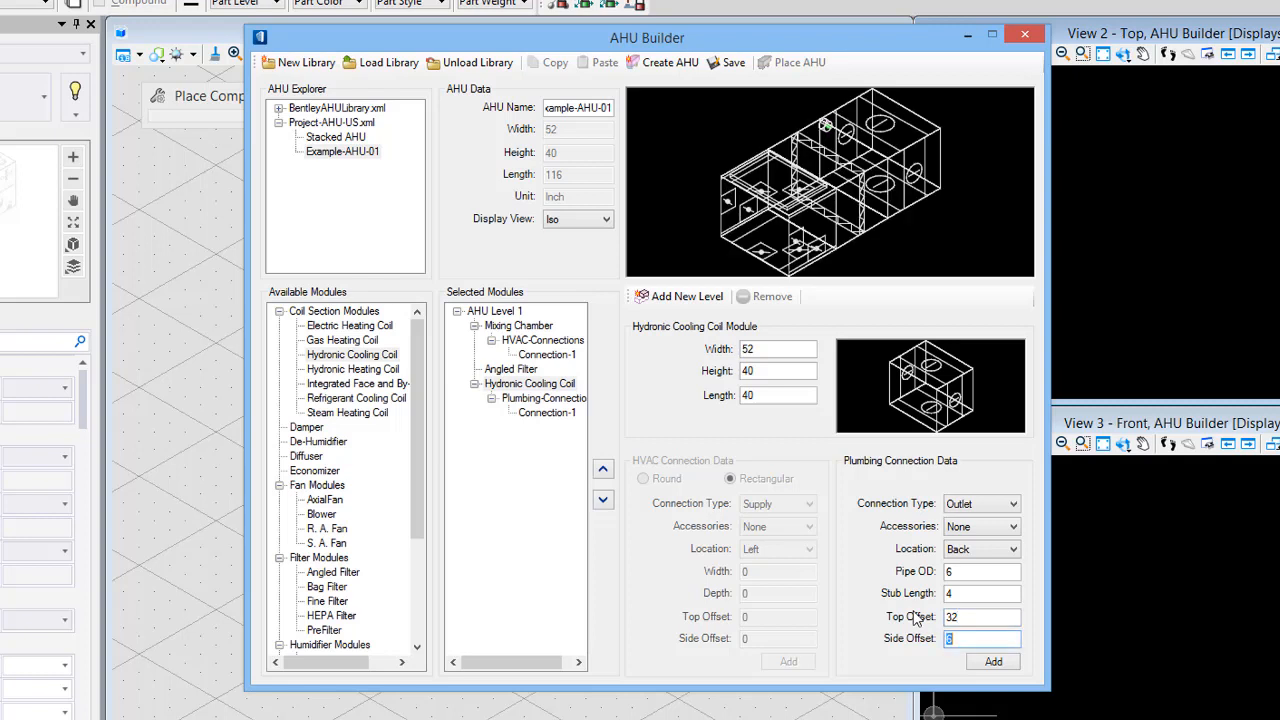
text(12)
click(993, 662)
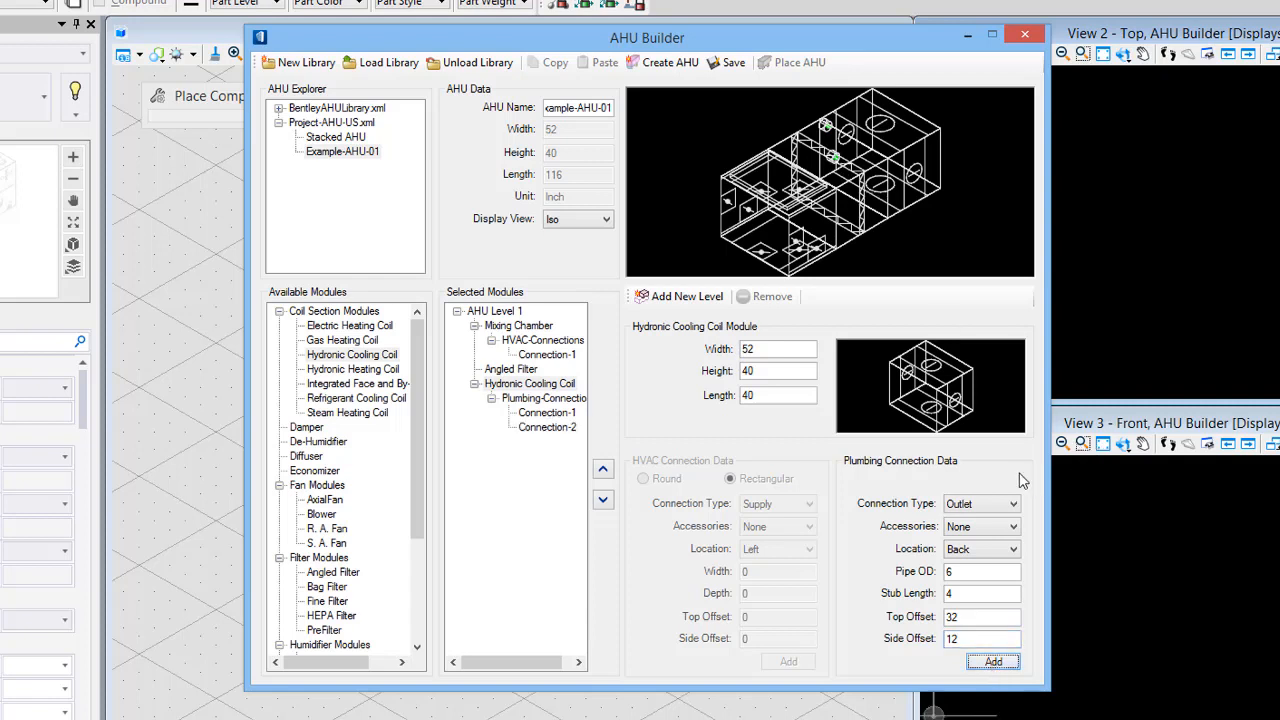
- Add a Drain plumbing connection to the coil with pipe OD 2 and top offset 38
click(978, 504)
click(968, 546)
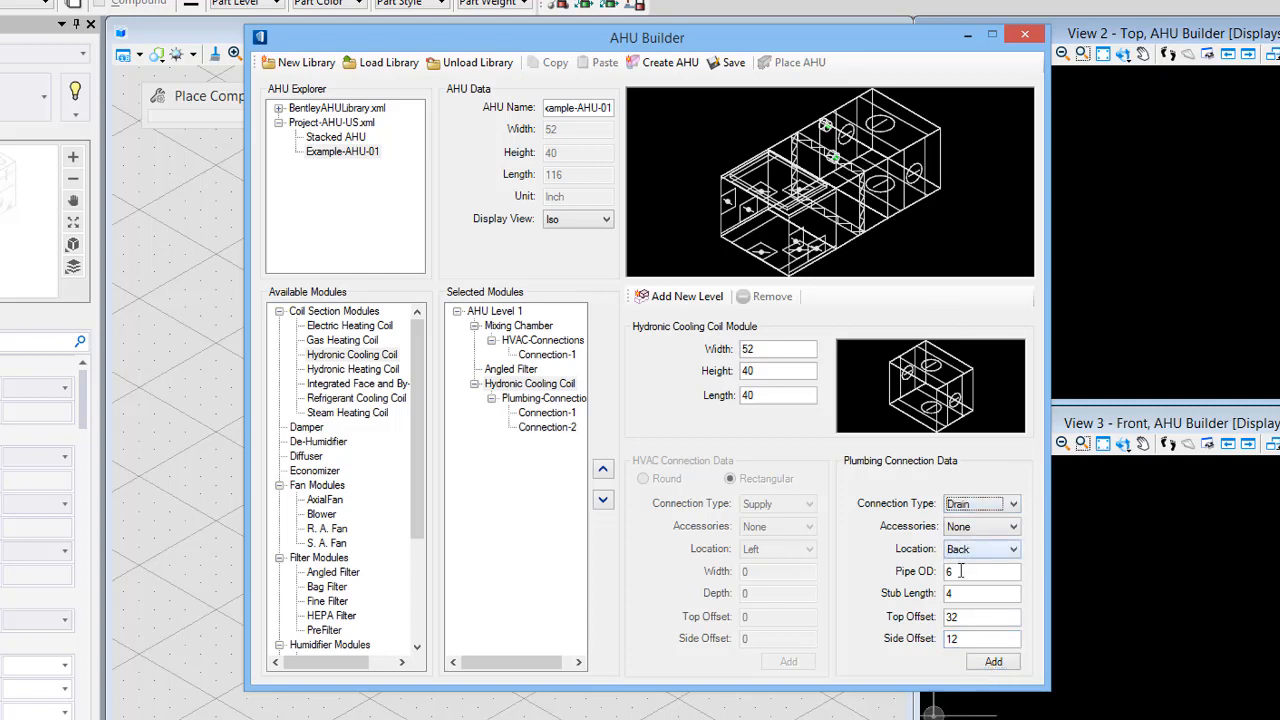
double_click(956, 571)
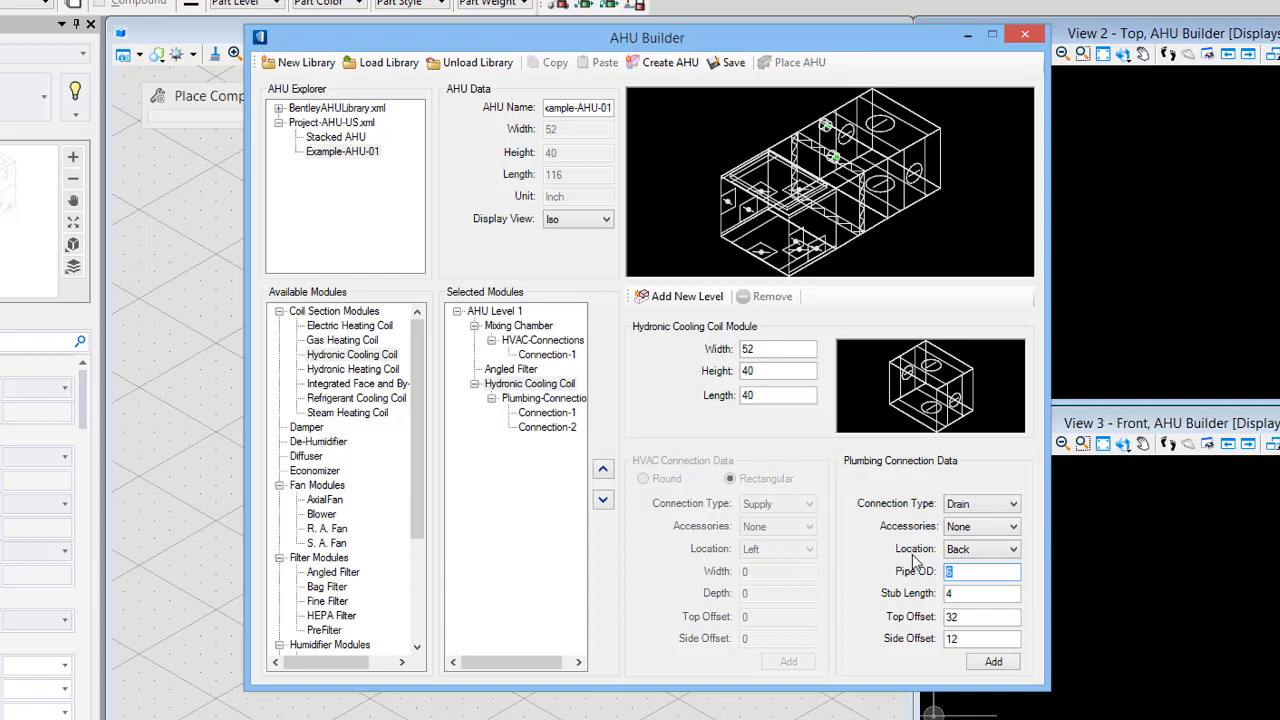
text(2)
key(Tab)
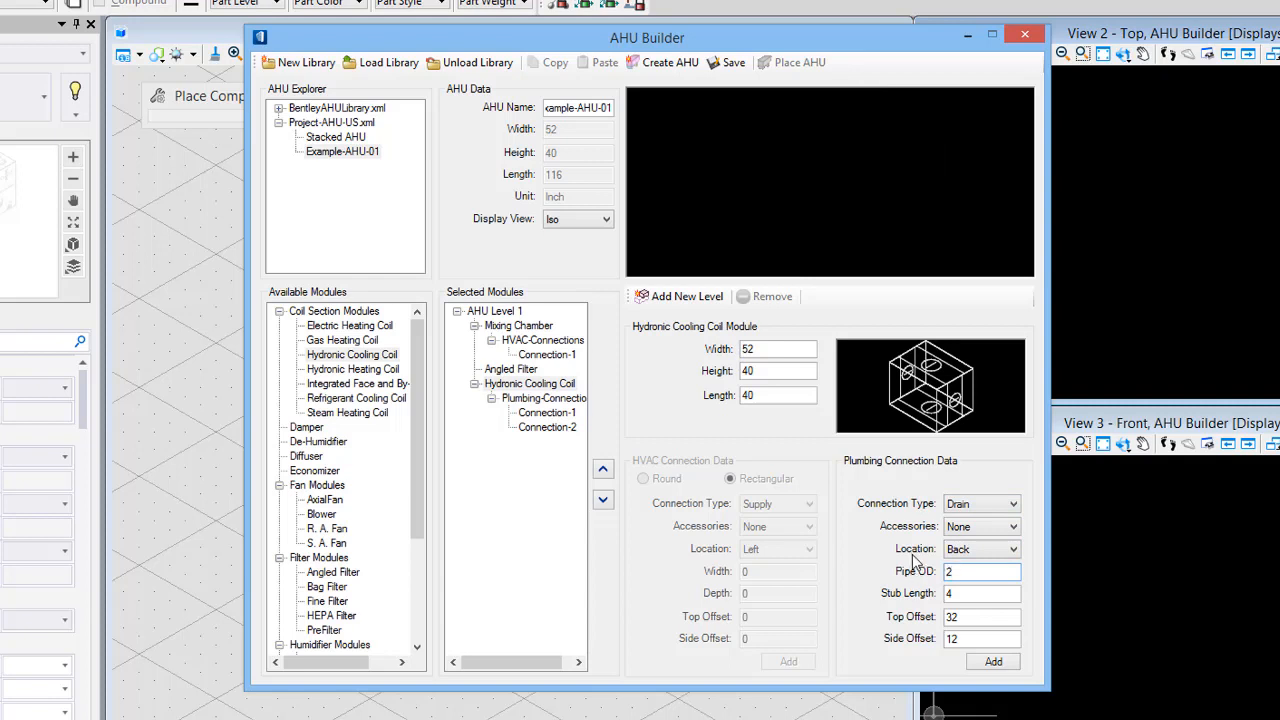
key(Tab)
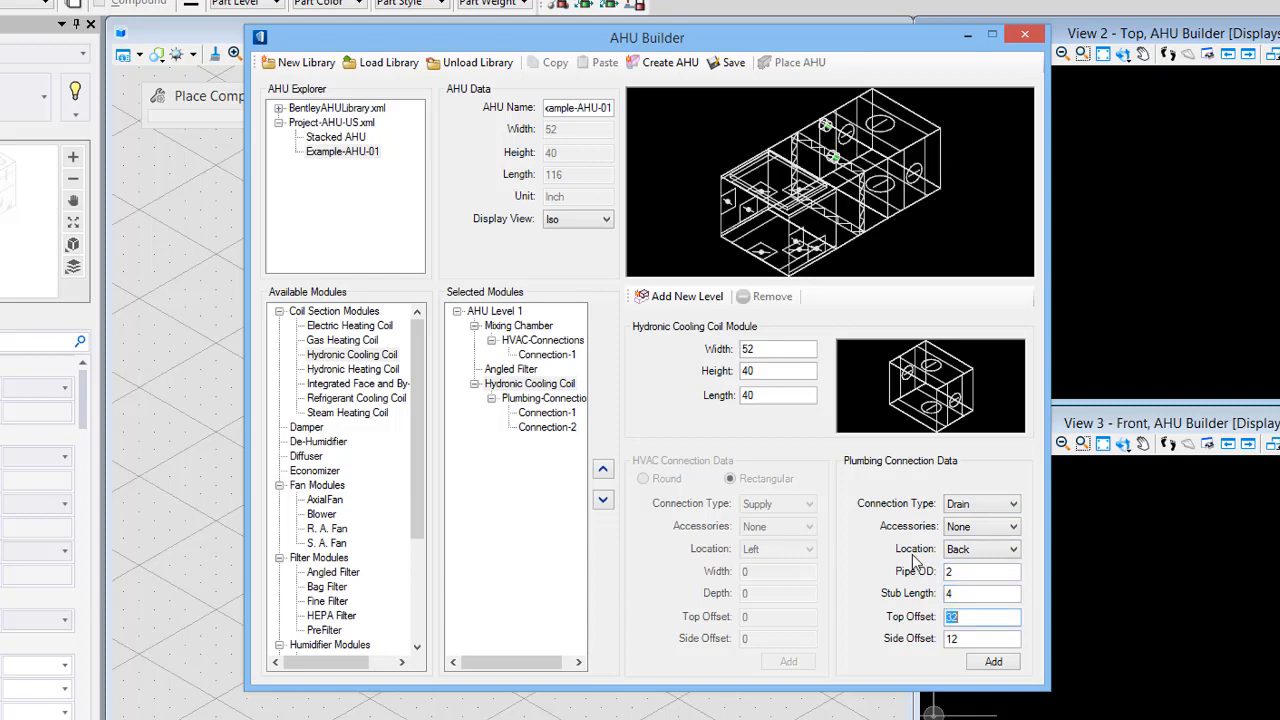
text(38)
key(Tab)
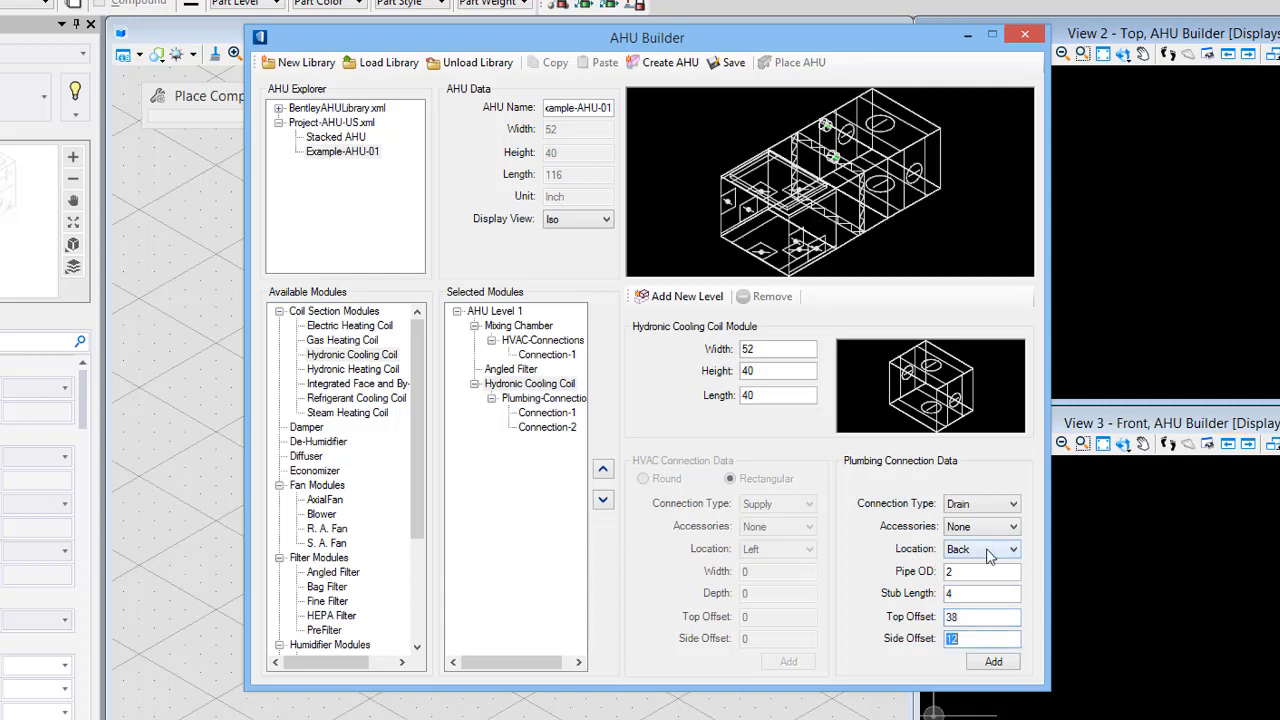
click(993, 661)
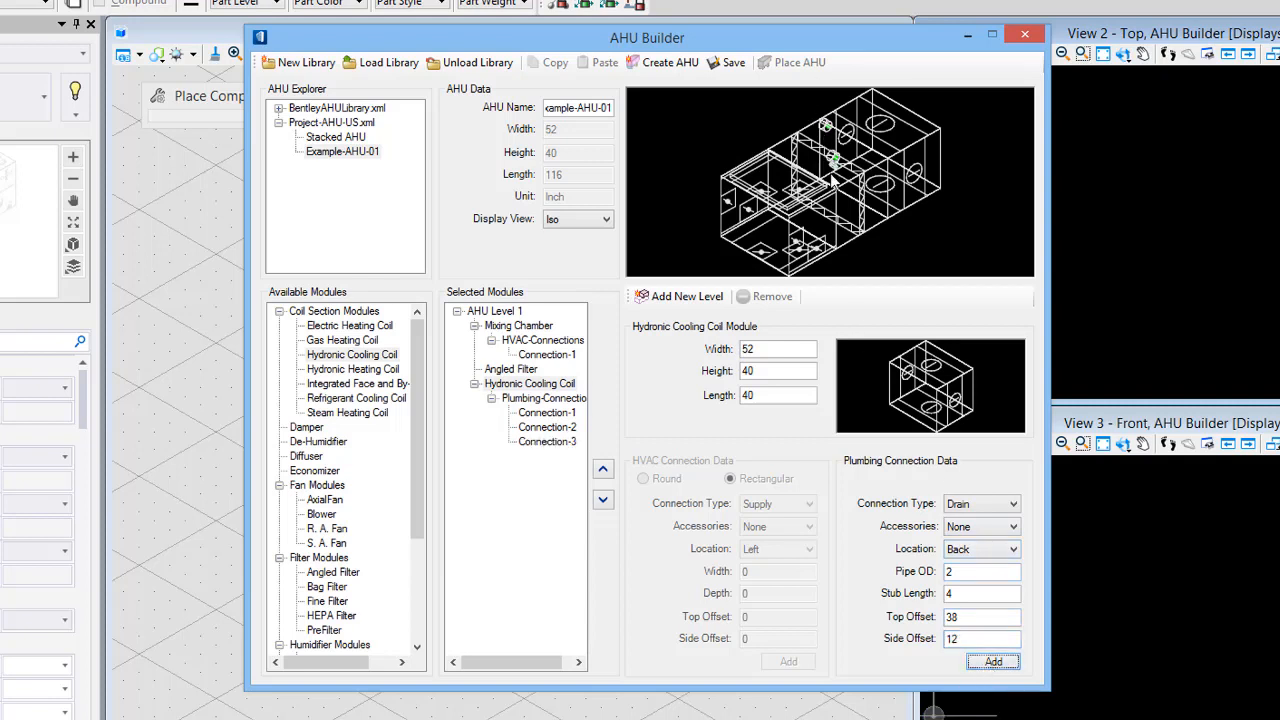
- Preview the unit in the Front display view, then return to Iso
click(585, 219)
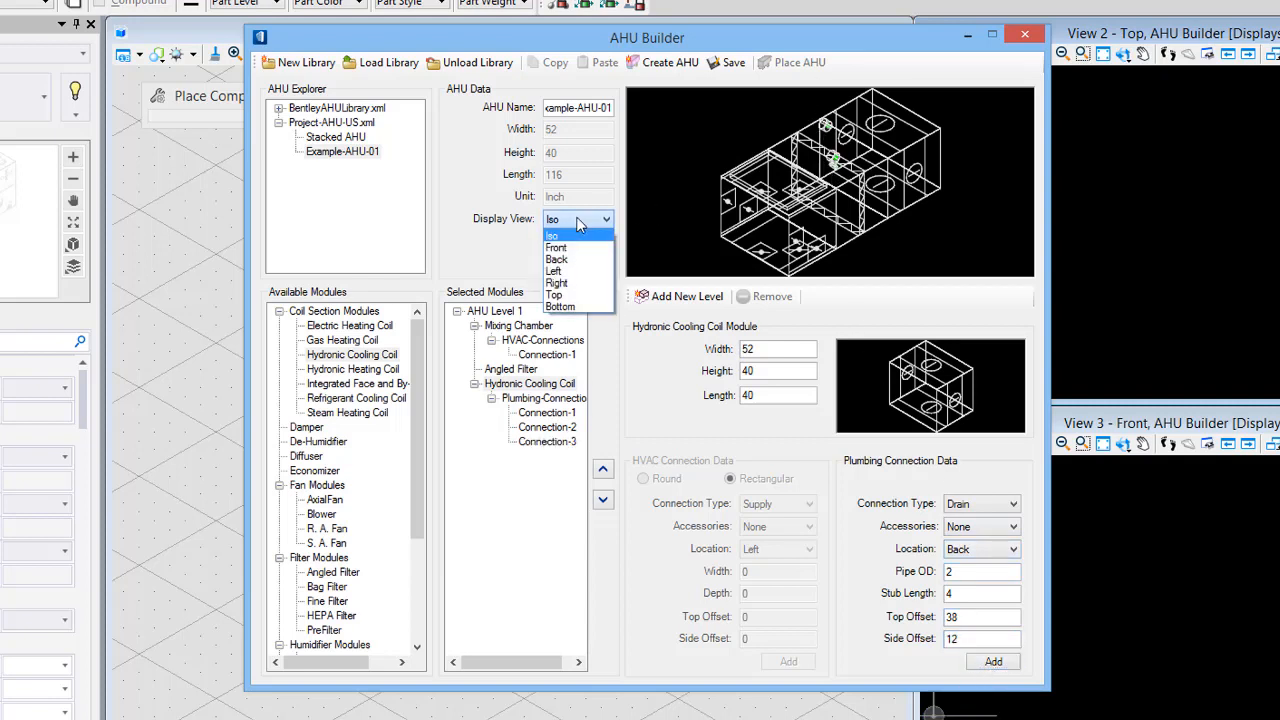
click(575, 232)
key(Down)
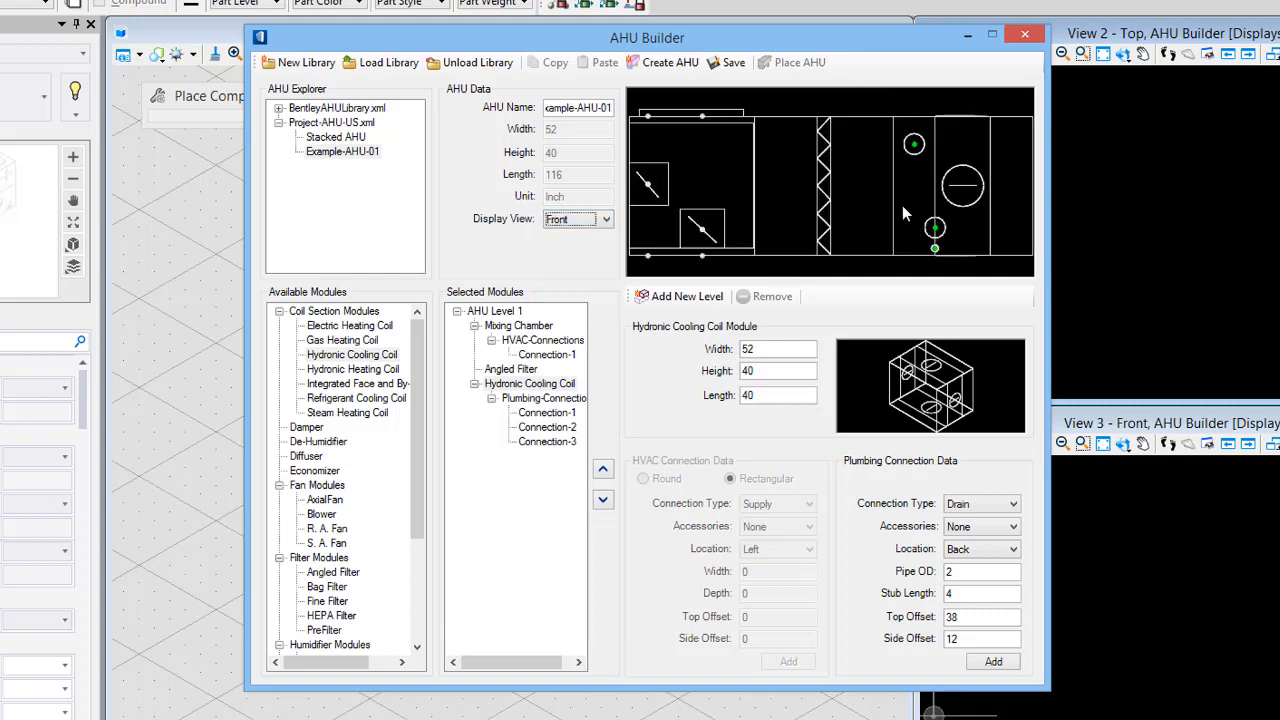
click(604, 220)
click(580, 237)
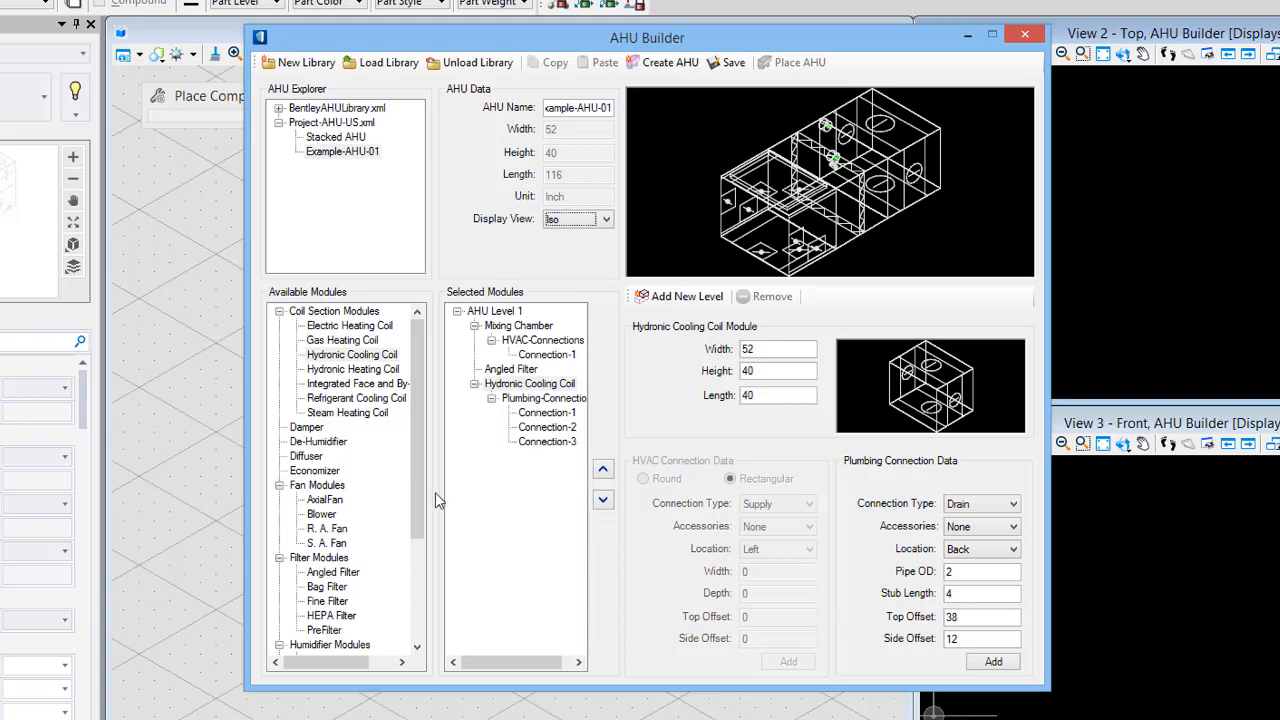
- Add a Silencer module at the end of AHU Level 1 and set its width to 52 inches
drag(410, 512, 405, 611)
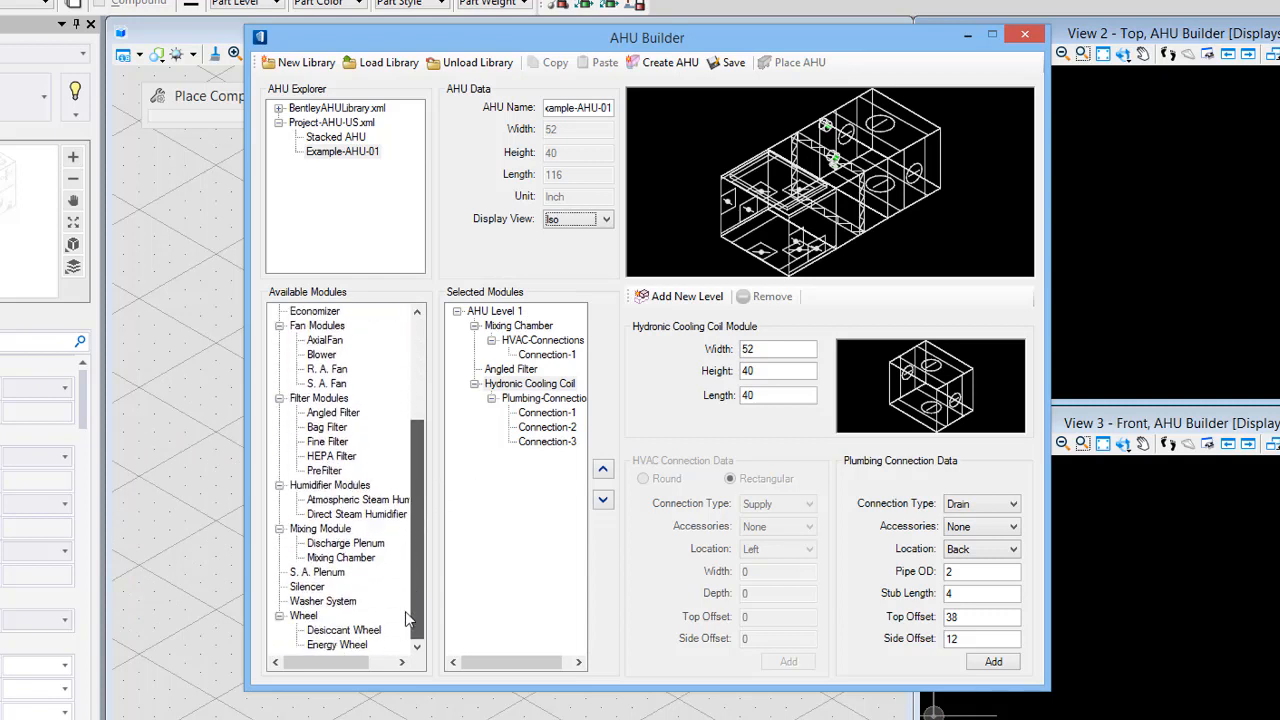
double_click(308, 587)
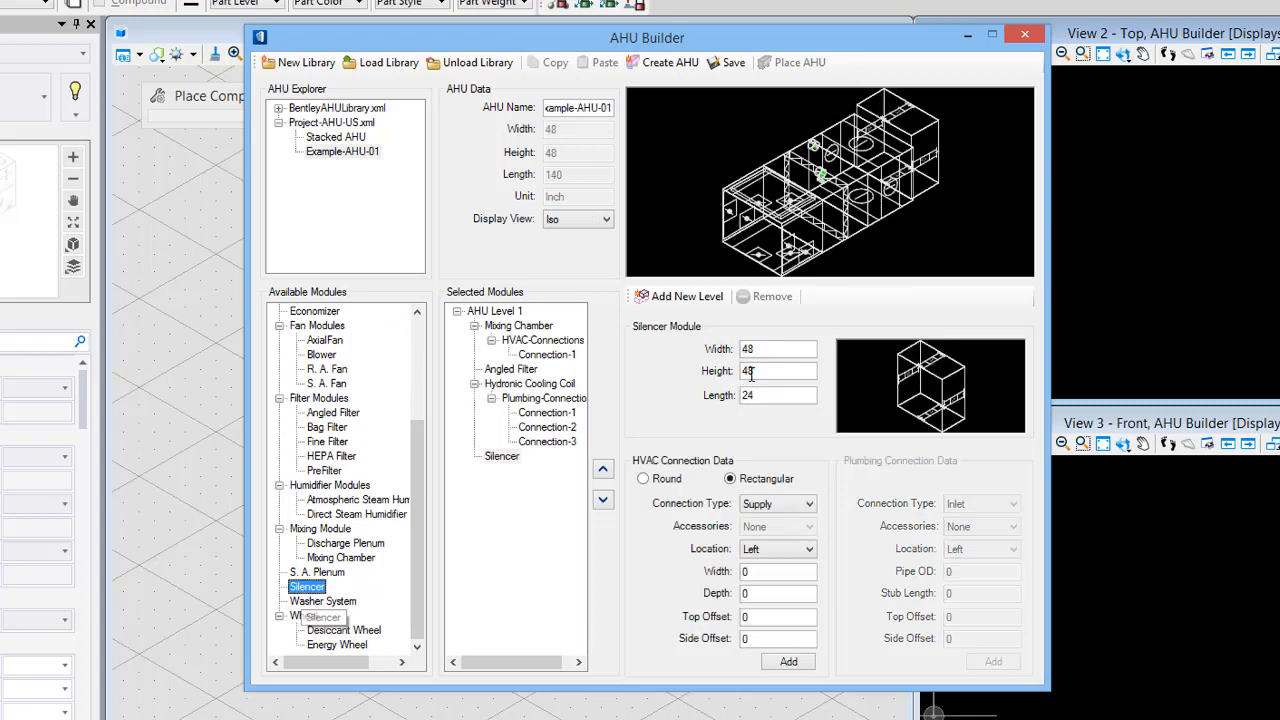
drag(760, 348, 724, 350)
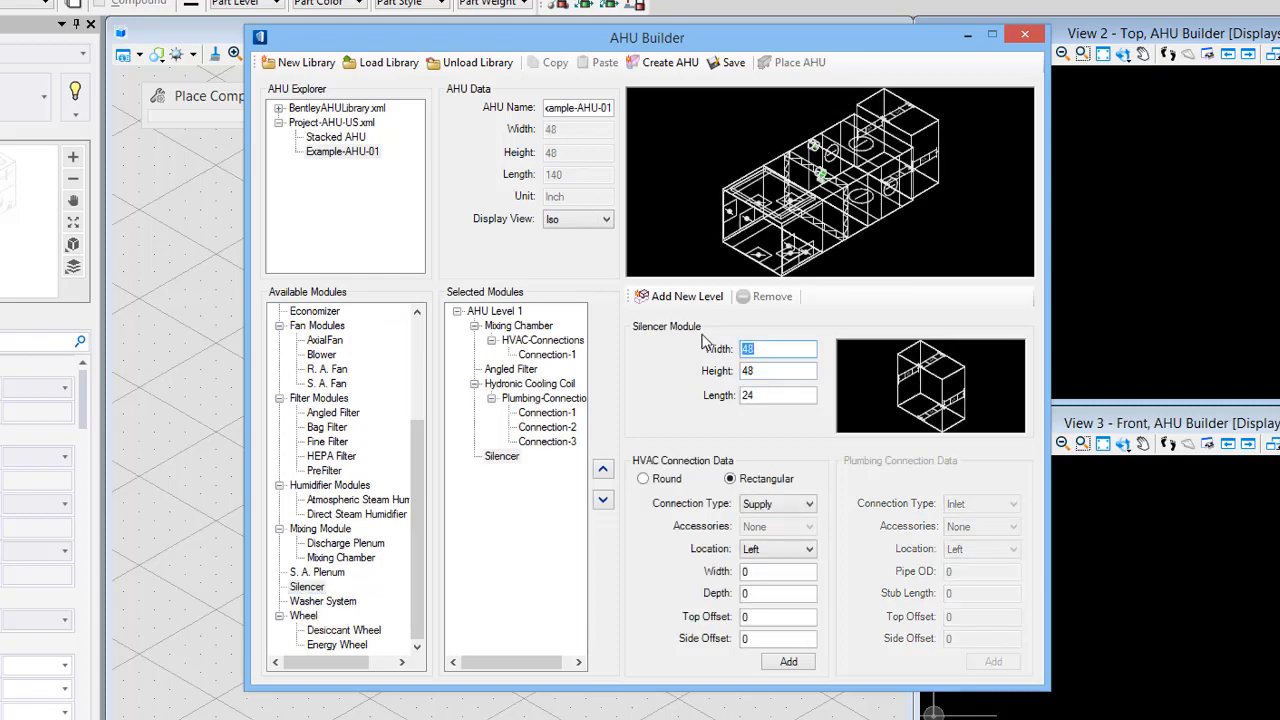
text(52)
key(Tab)
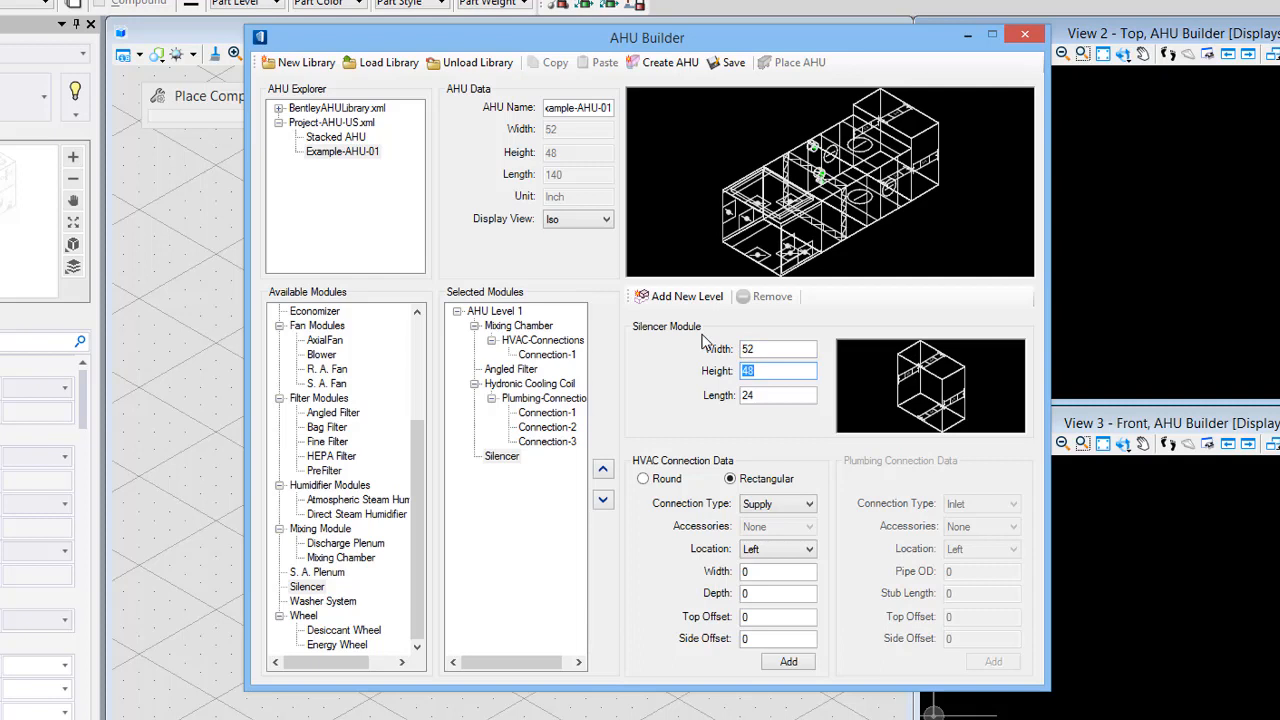
- Set the silencer's height to 38 and its length to 18 inches
text(3)
key(Tab)
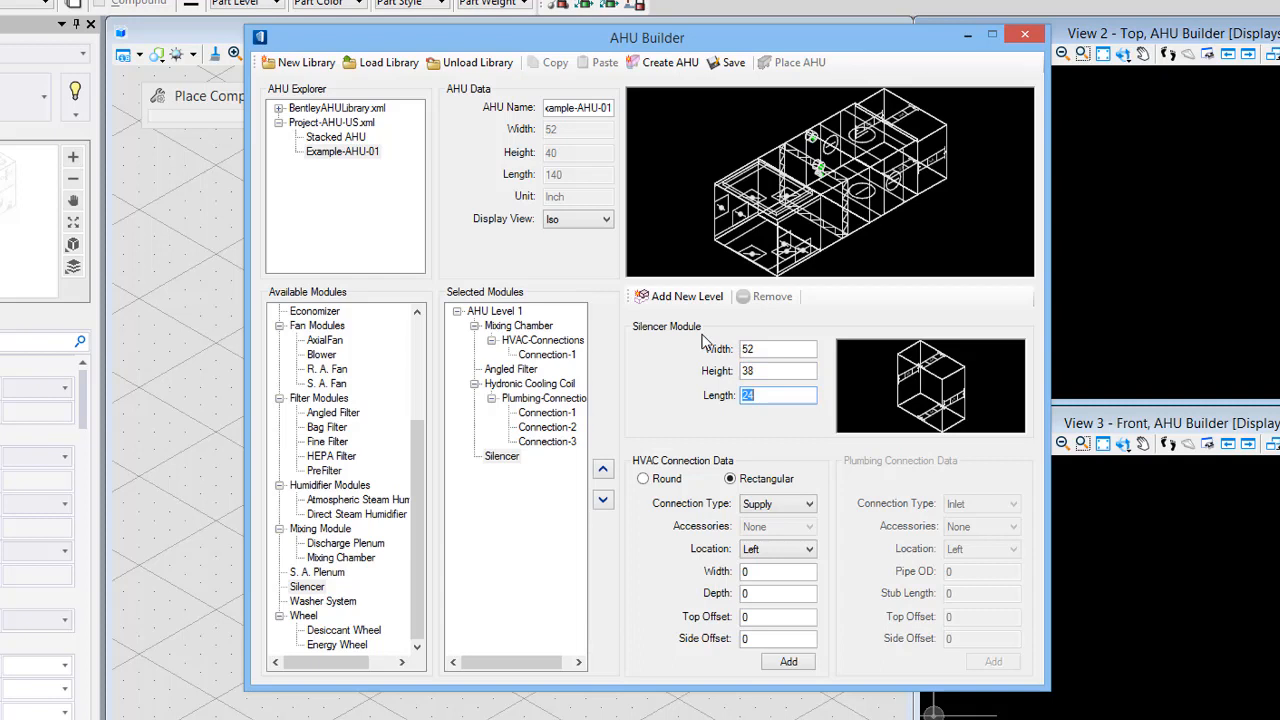
text(18)
key(Tab)
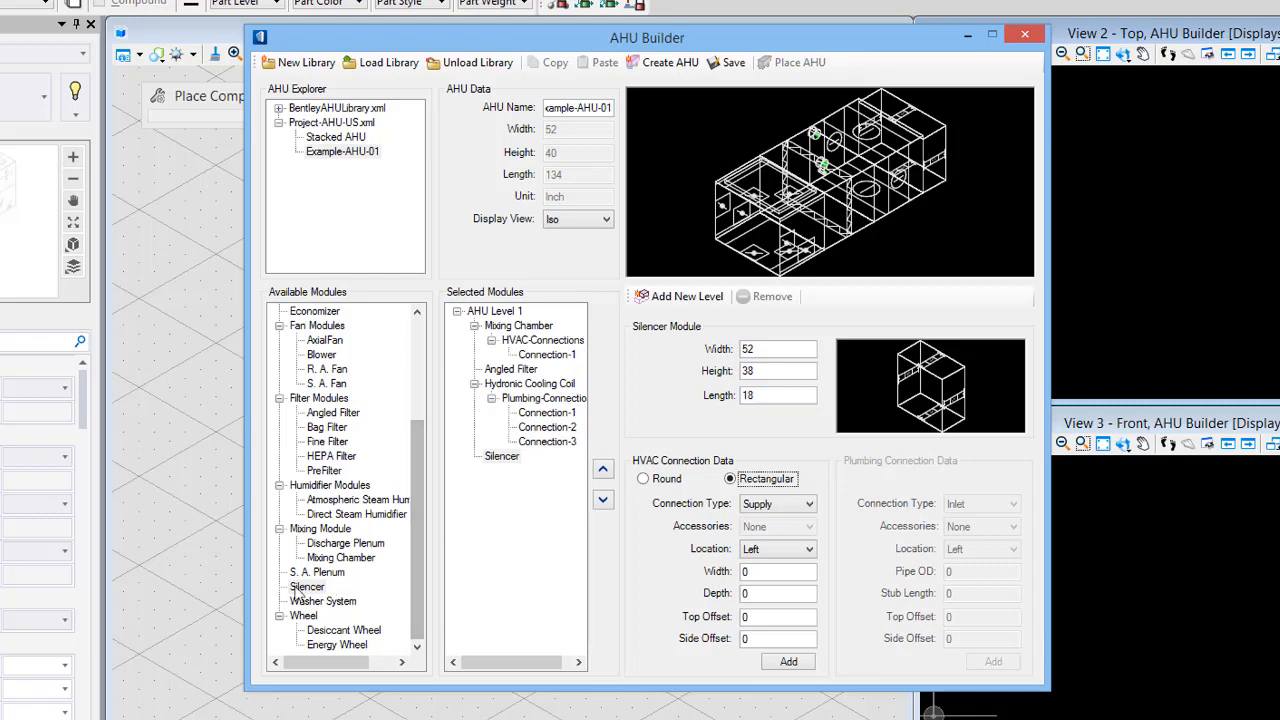
- Add an S. A. Fan module to AHU Level 1 and set its width to 52, height 40 and length 40 inches
scroll(418, 530, up, 3)
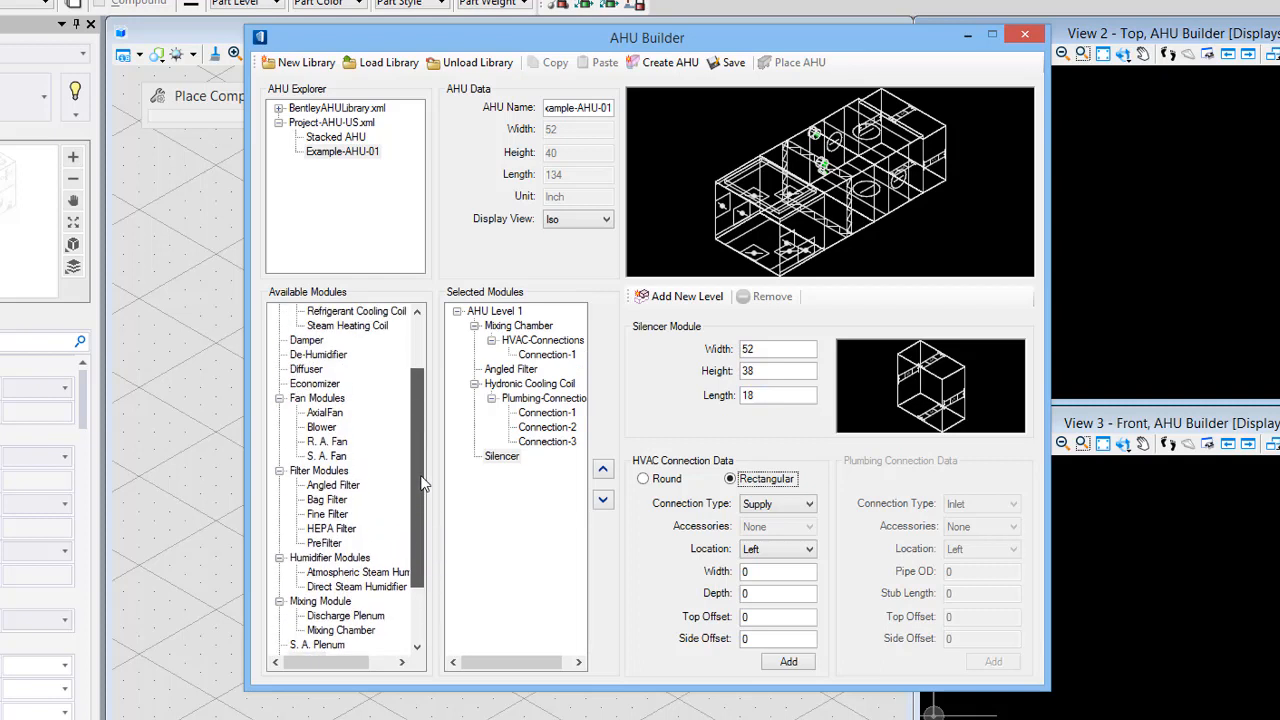
double_click(338, 485)
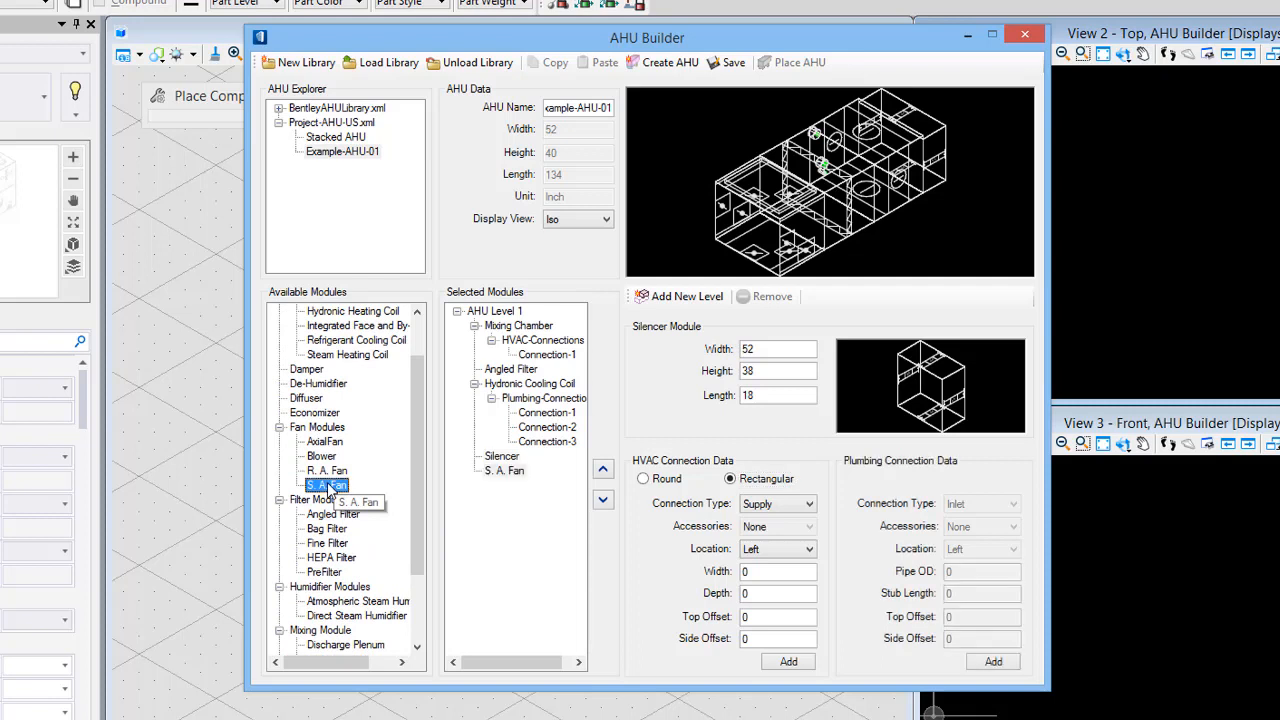
double_click(766, 348)
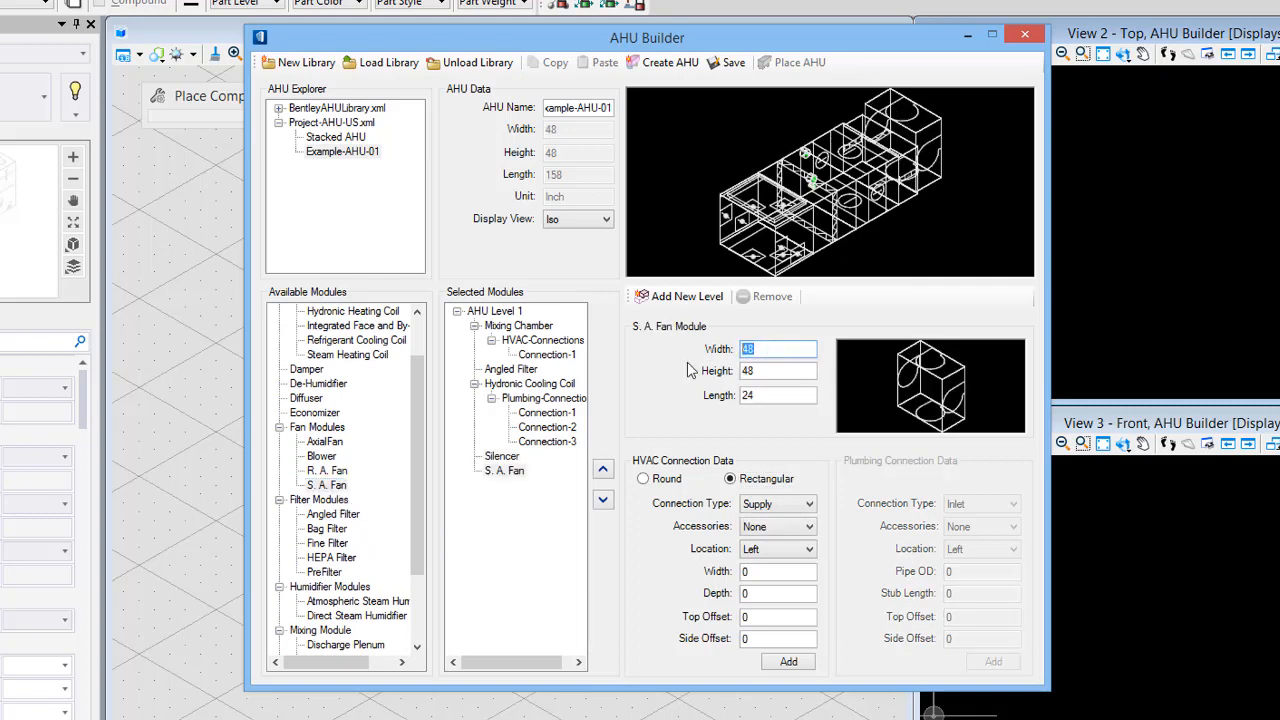
text(52)
key(Tab)
text(40)
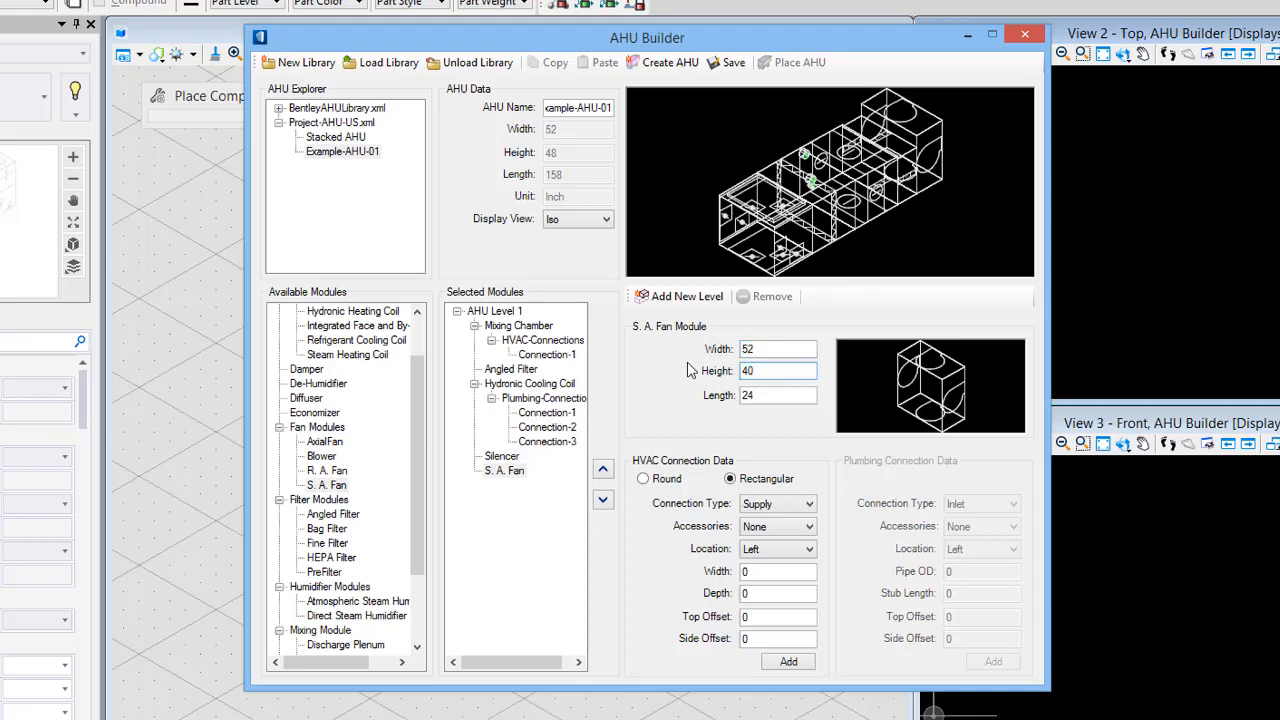
key(Tab)
text(40)
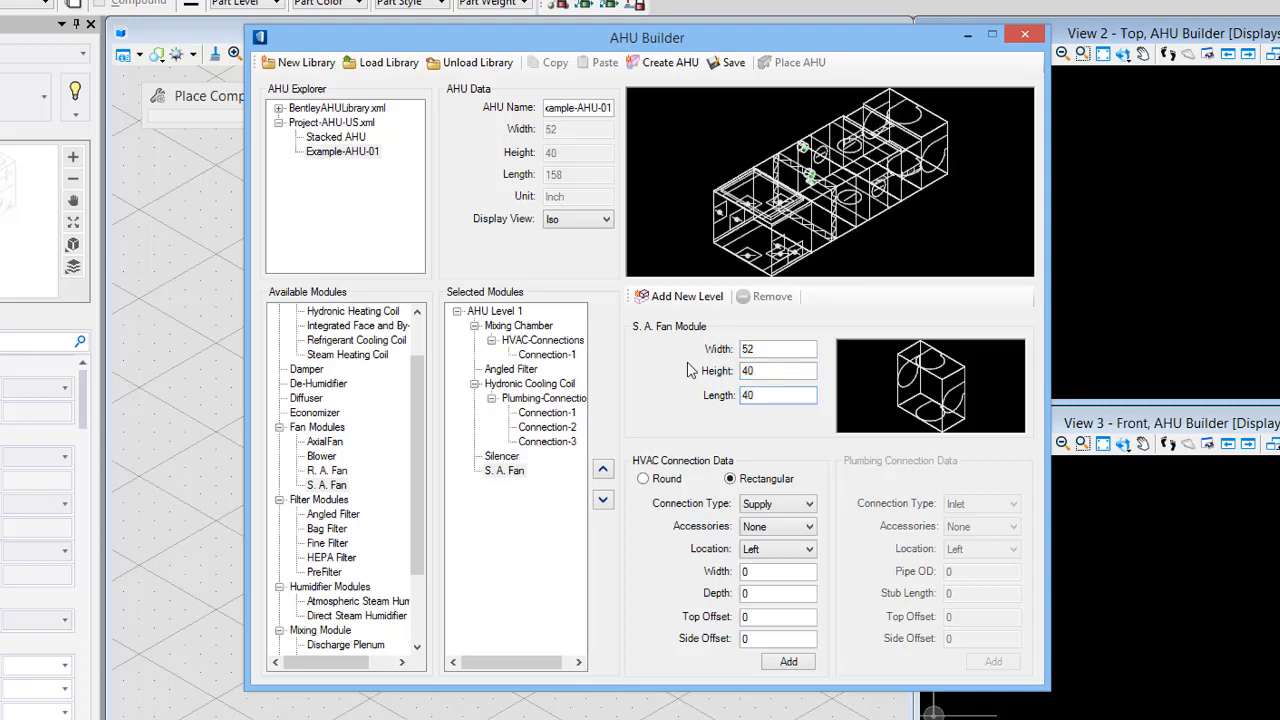
key(Tab)
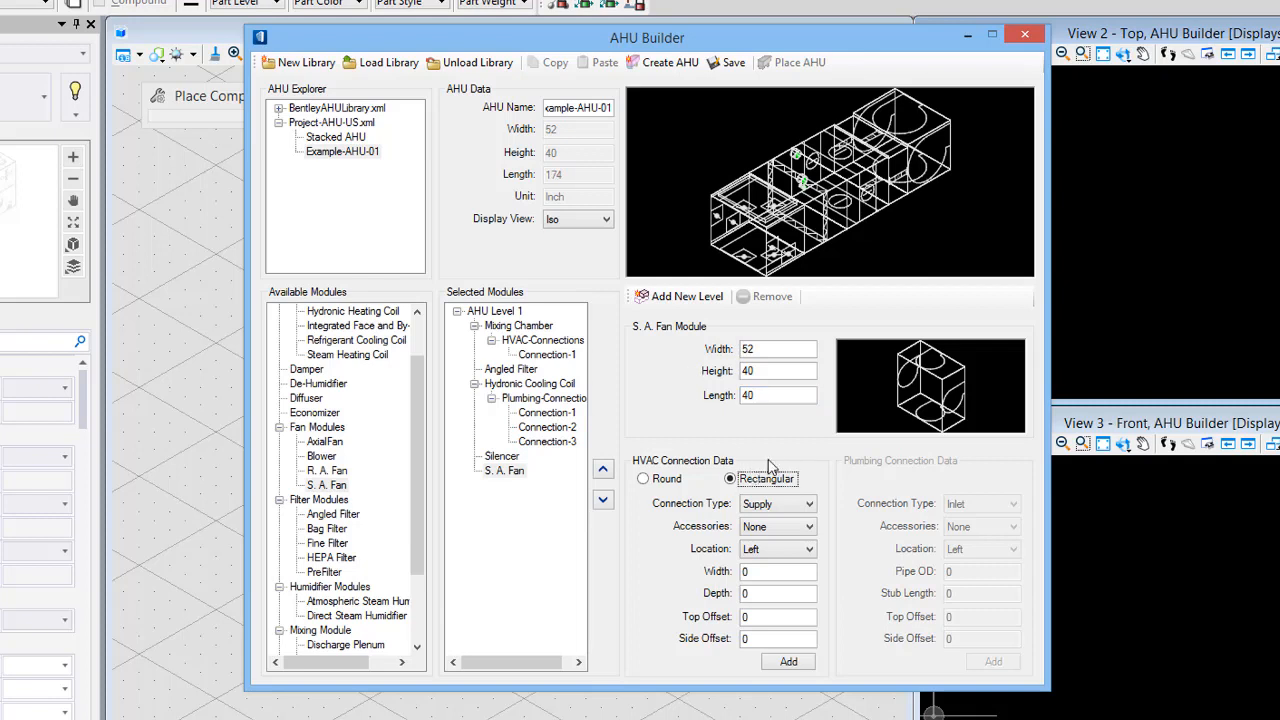
- Add a rectangular Supply HVAC connection on the fan's Right side with width 32, depth 20, top offset 28 and side offset 20
click(777, 528)
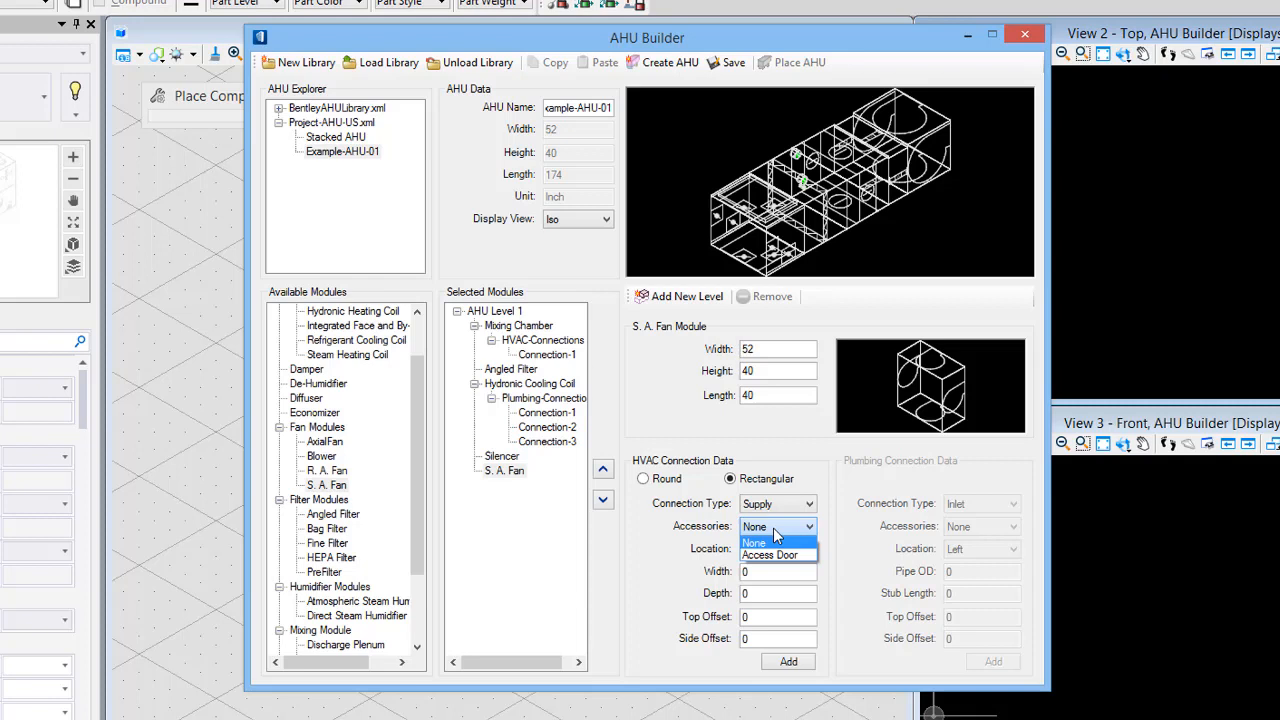
click(777, 541)
click(786, 550)
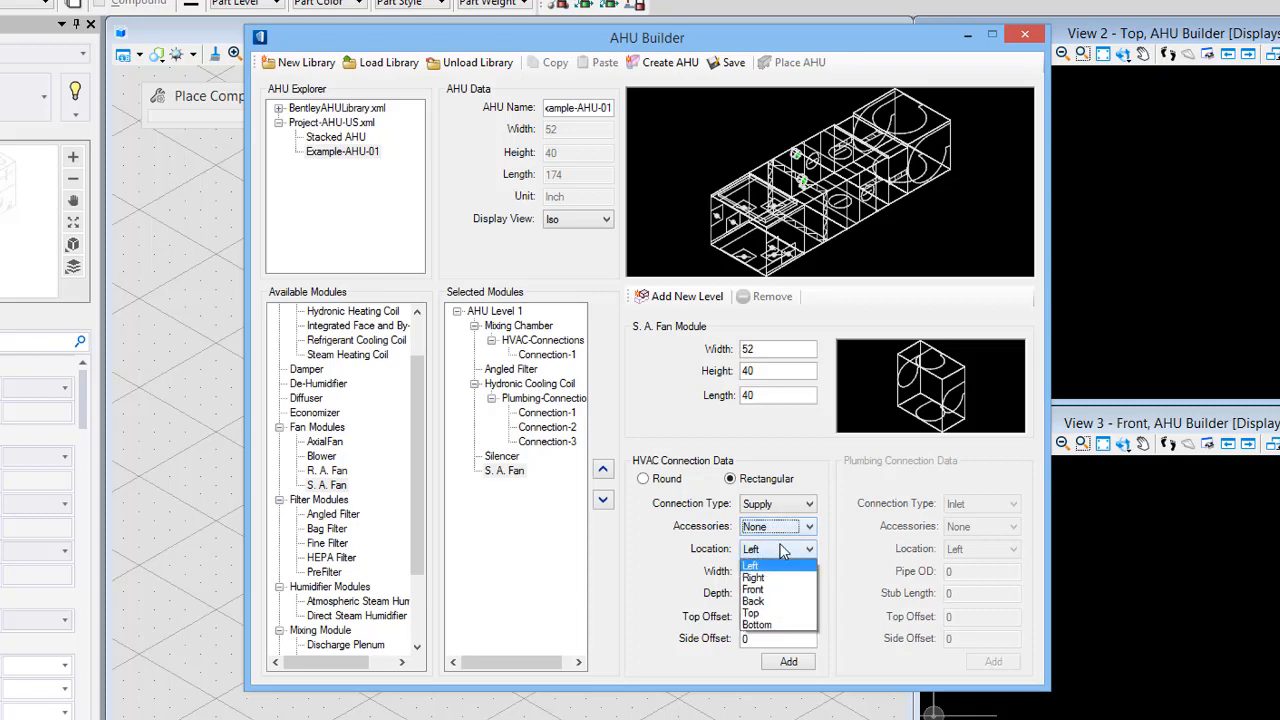
click(751, 577)
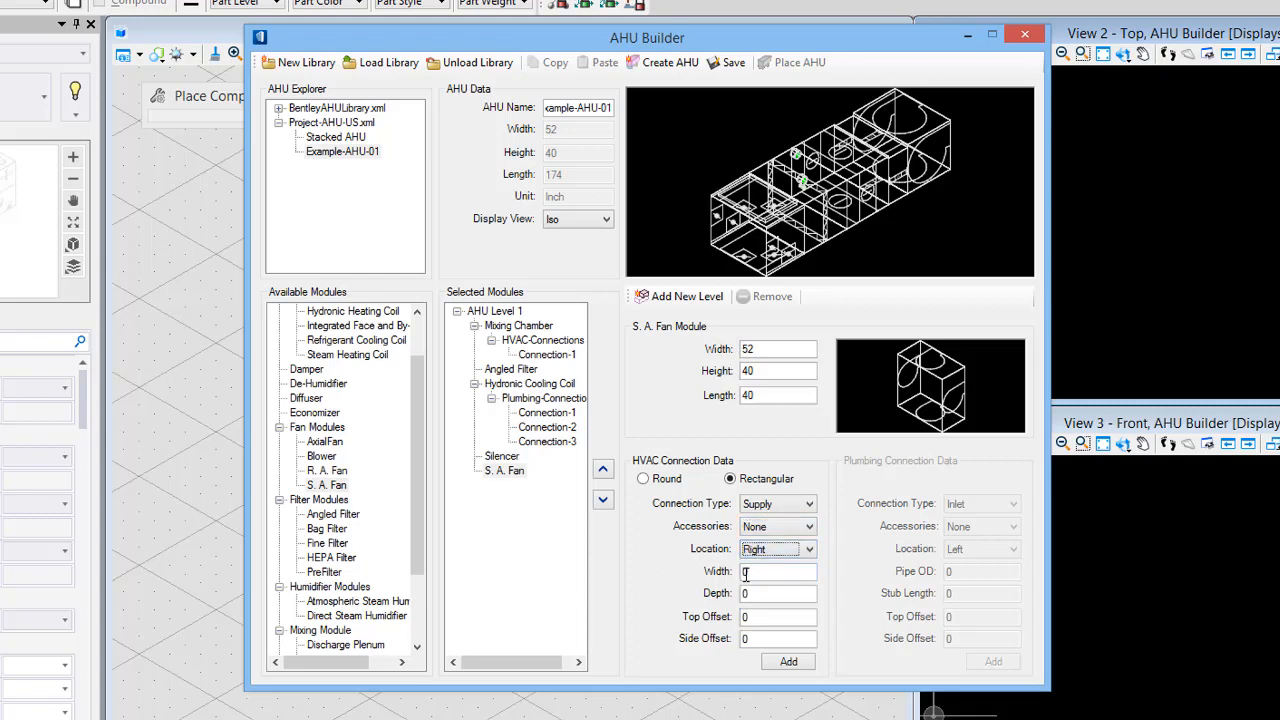
key(Tab)
text(32)
key(Tab)
text(20)
key(Tab)
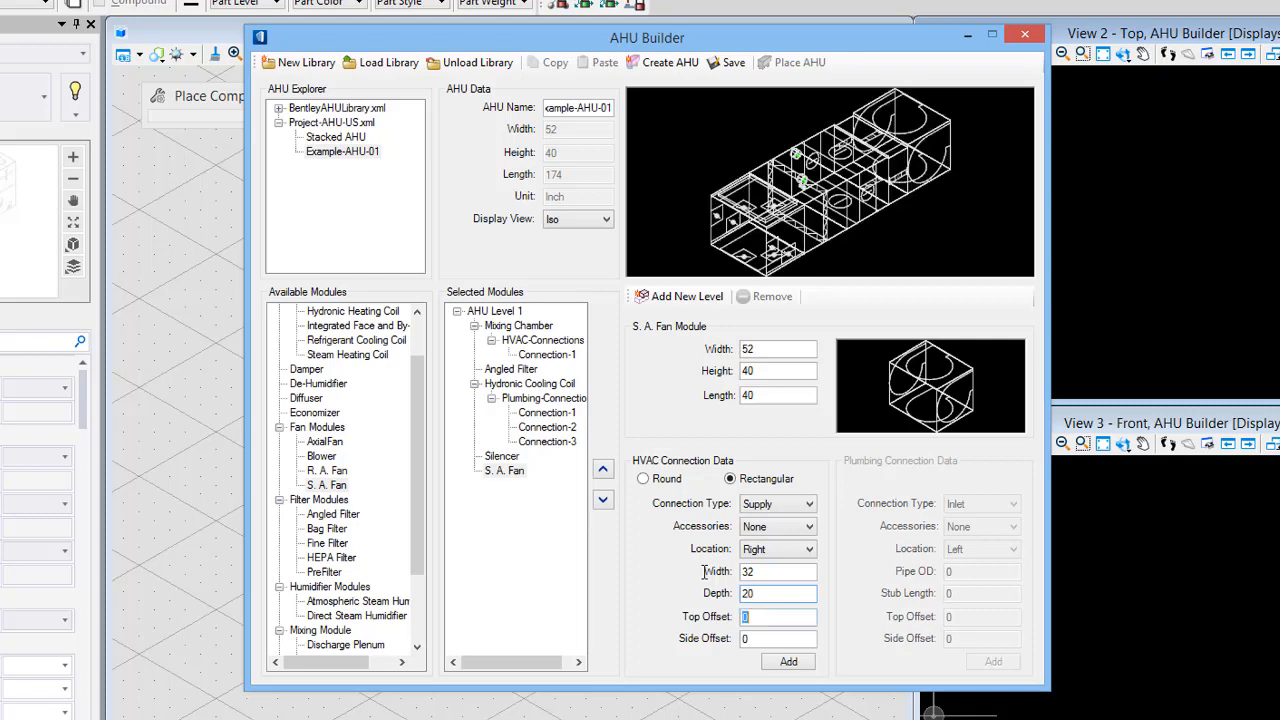
text(28)
key(Tab)
text(20)
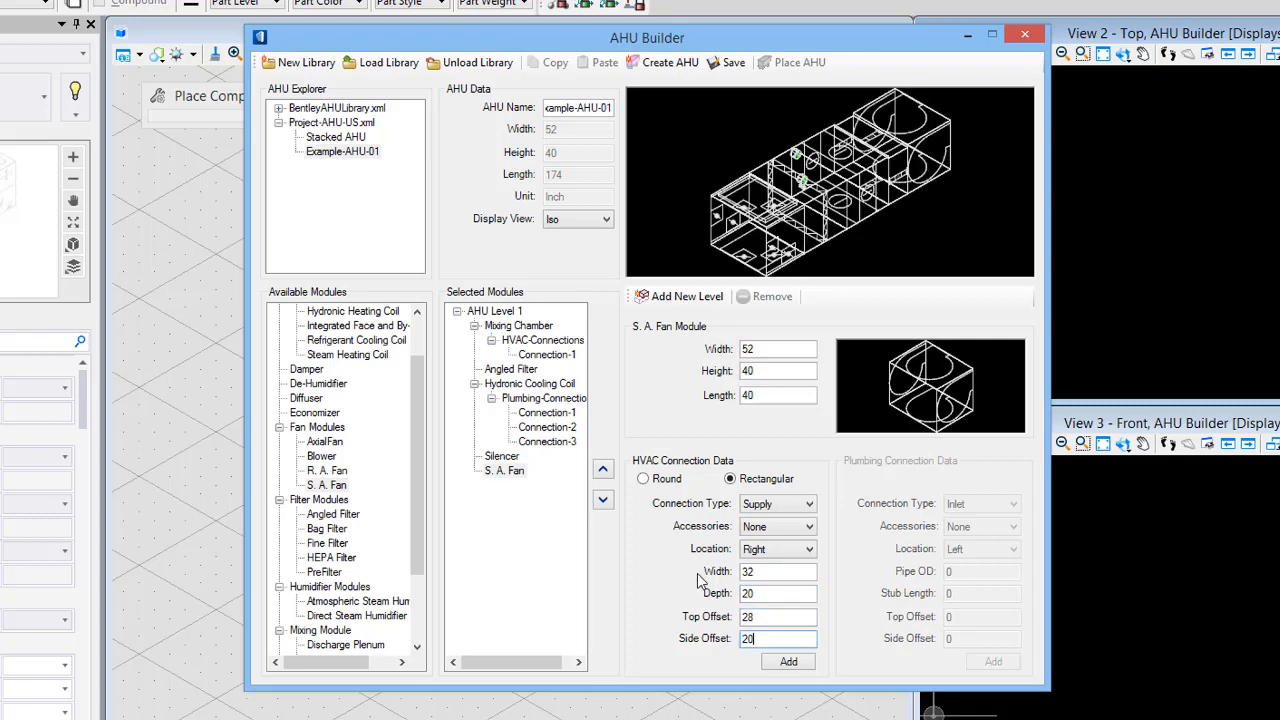
click(789, 663)
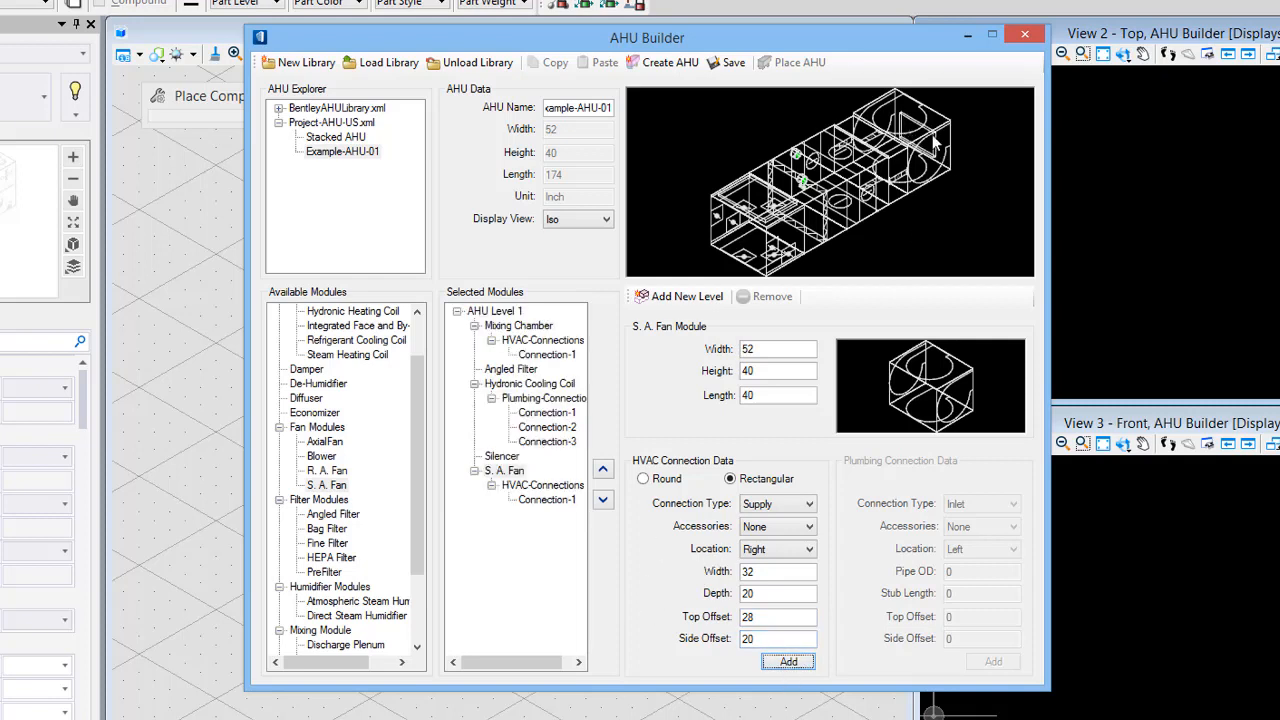
- Preview the unit in the Right display view, then return to Iso
click(549, 222)
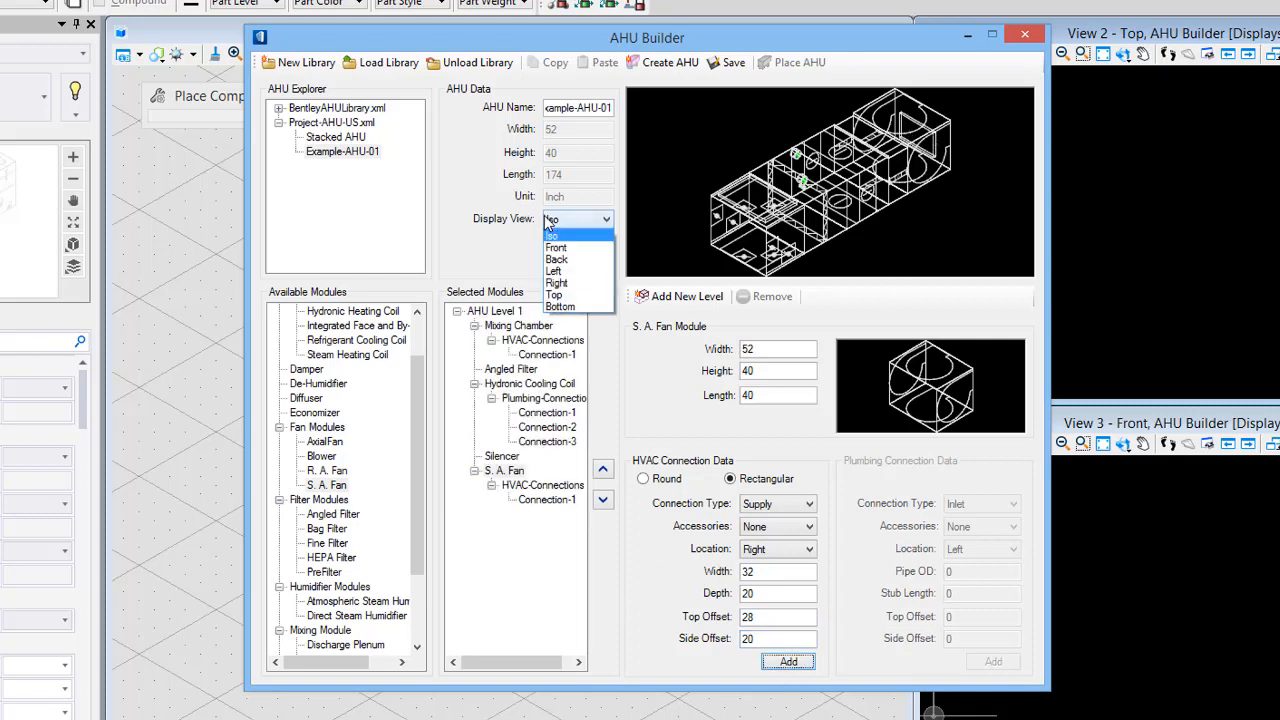
click(578, 283)
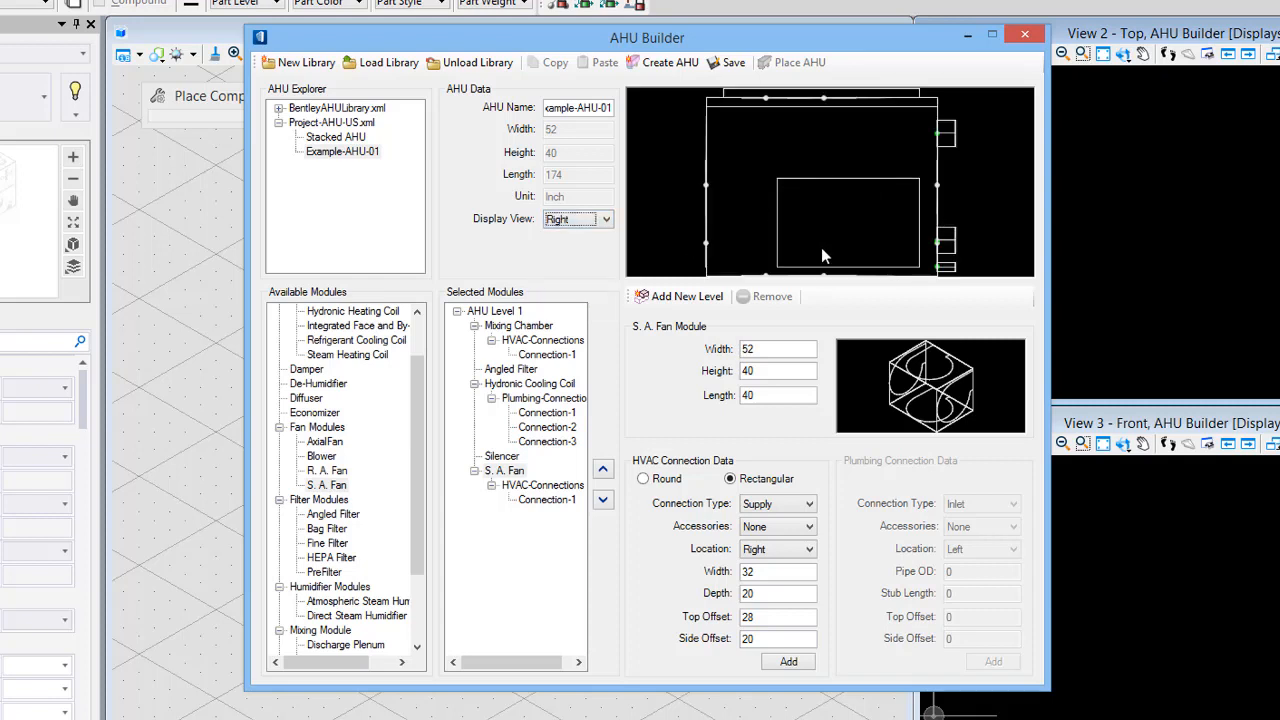
click(573, 222)
click(572, 234)
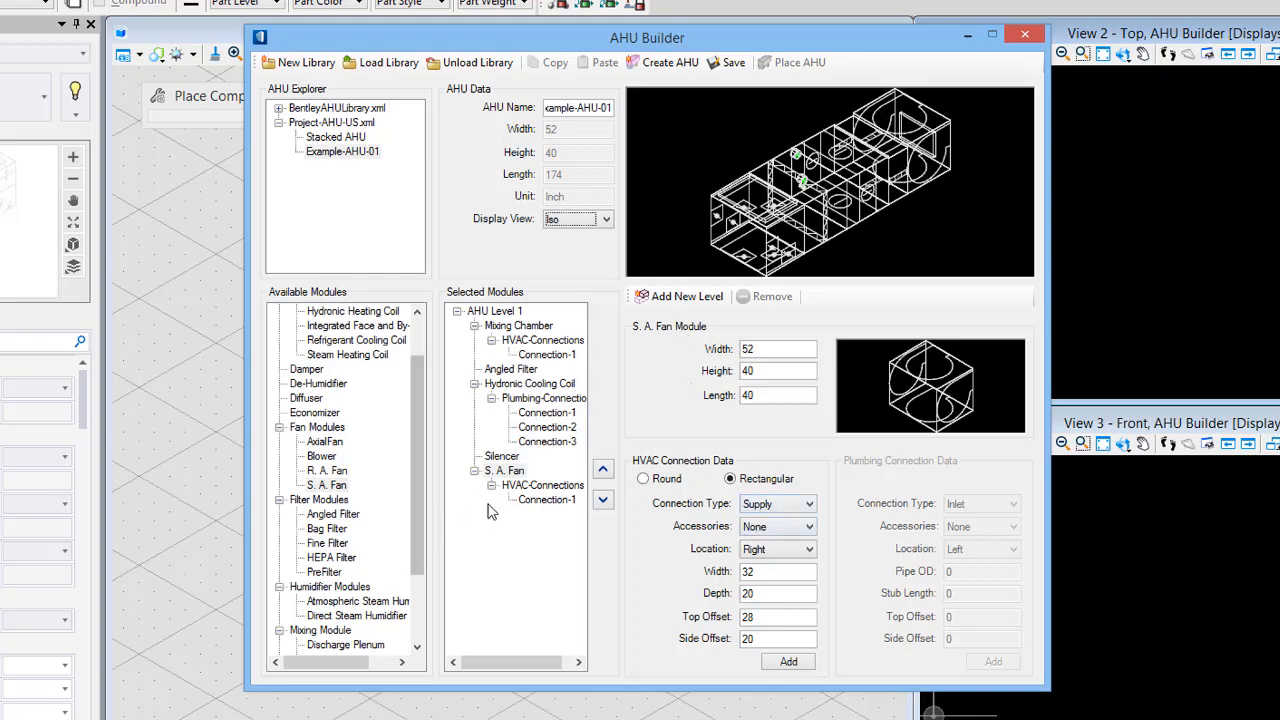
- Select the S. A. Fan module and set its connection accessory to Access Door
click(508, 472)
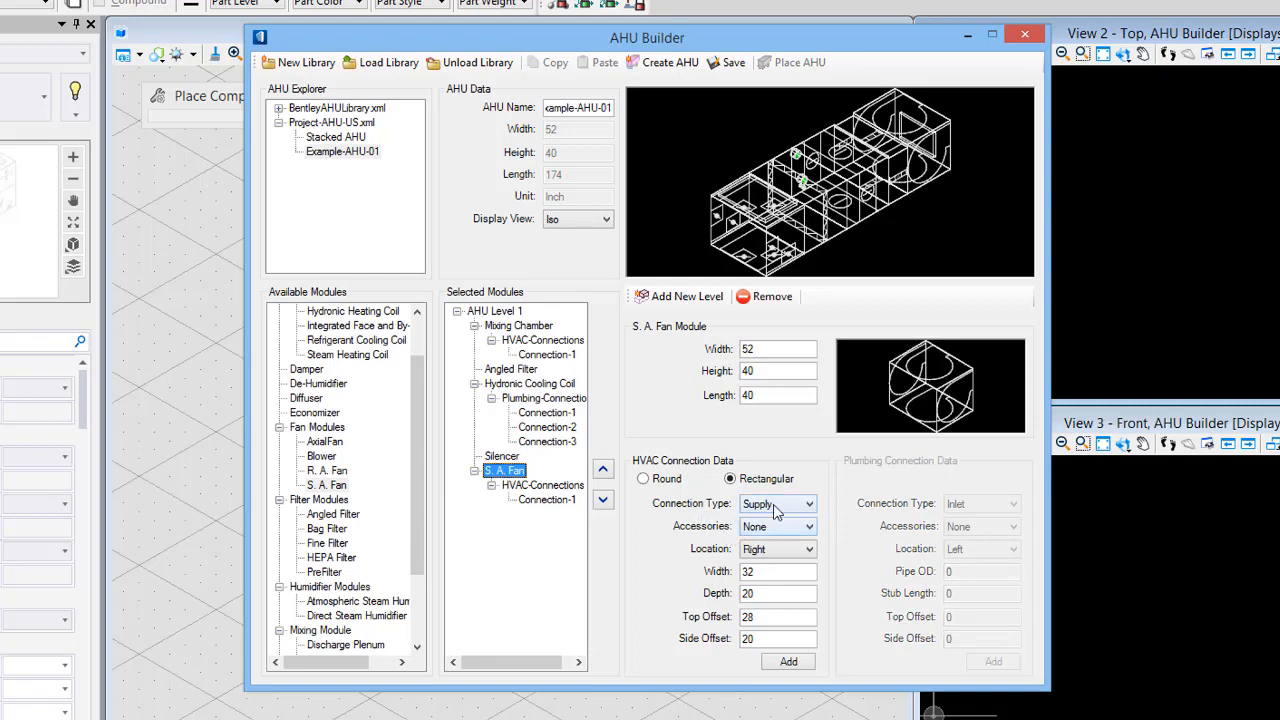
click(784, 512)
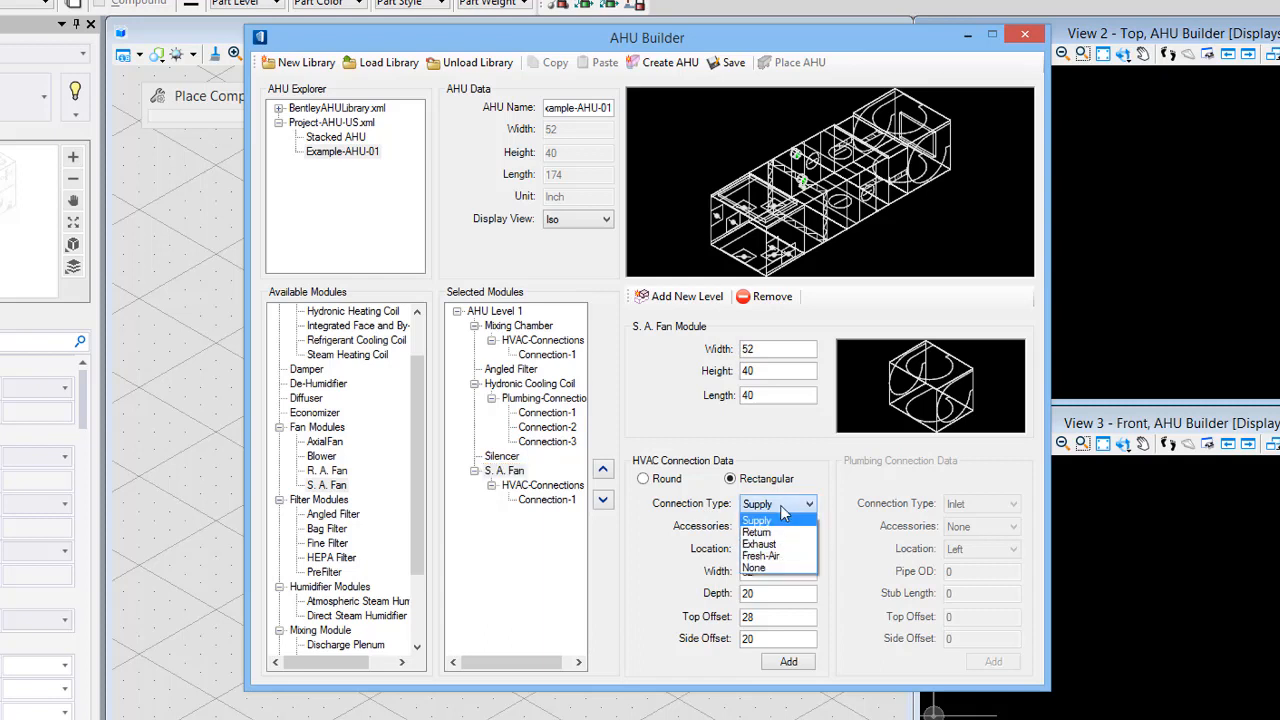
click(756, 567)
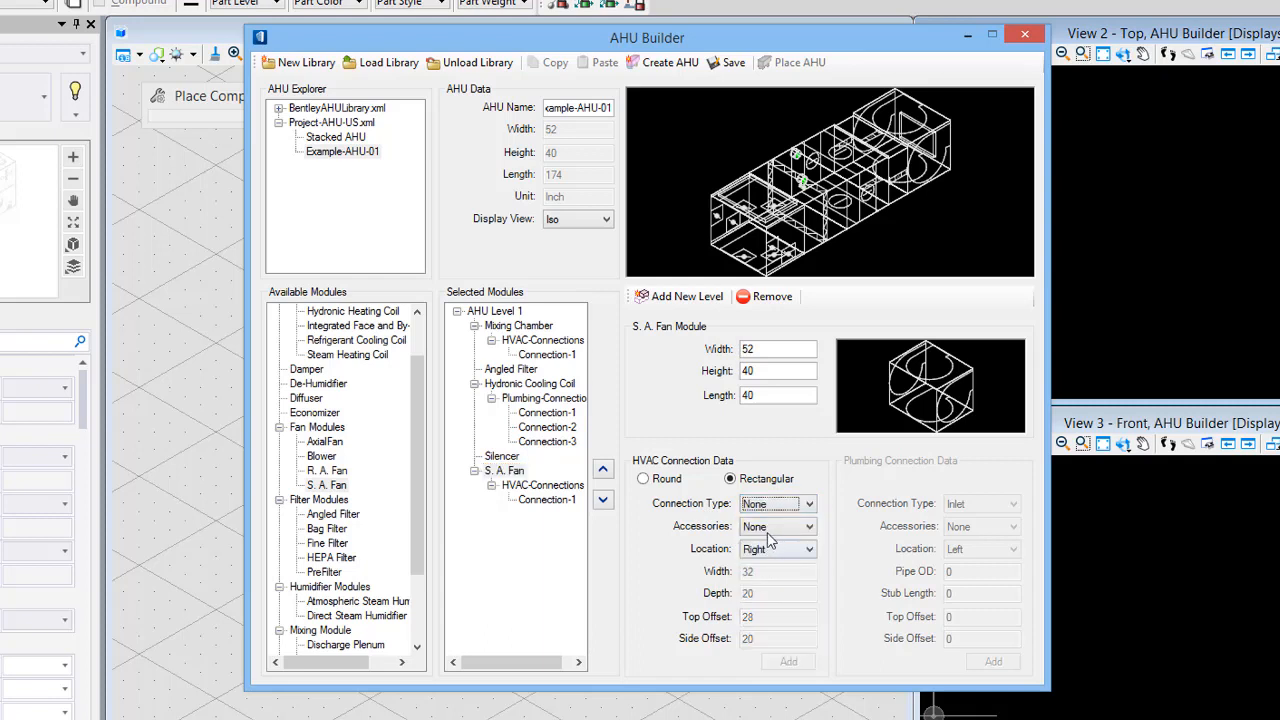
click(763, 528)
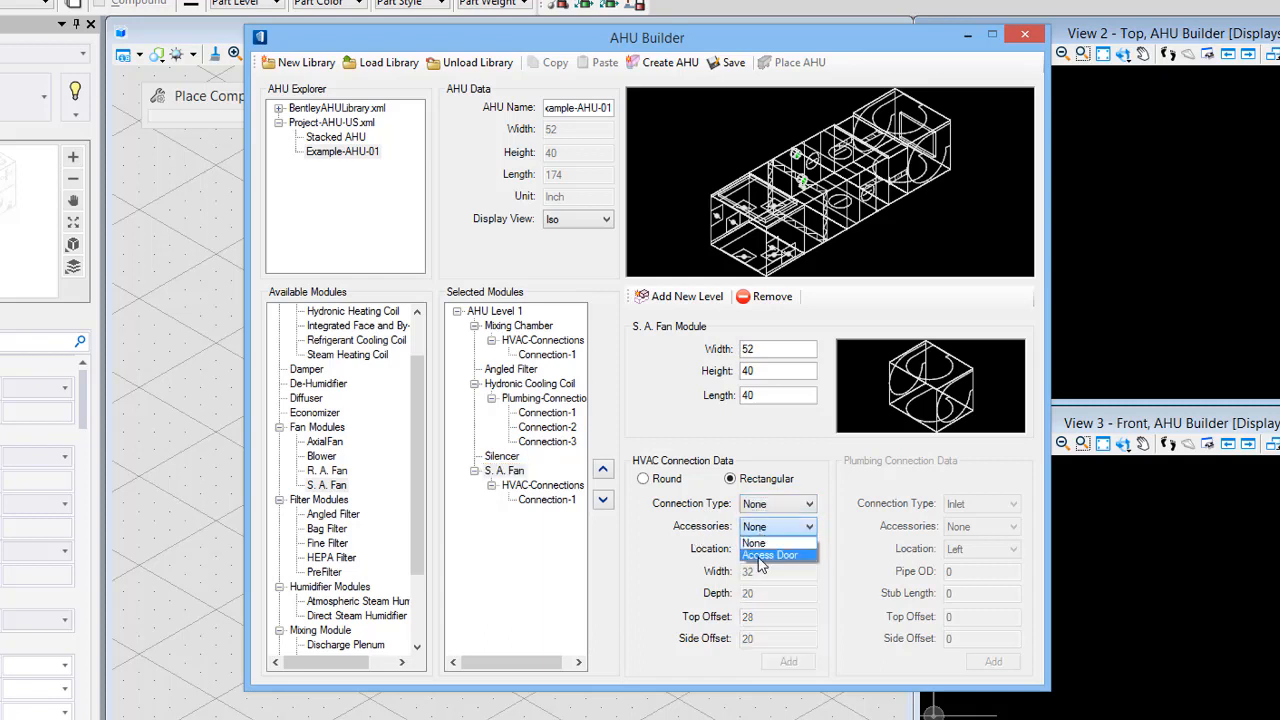
click(762, 556)
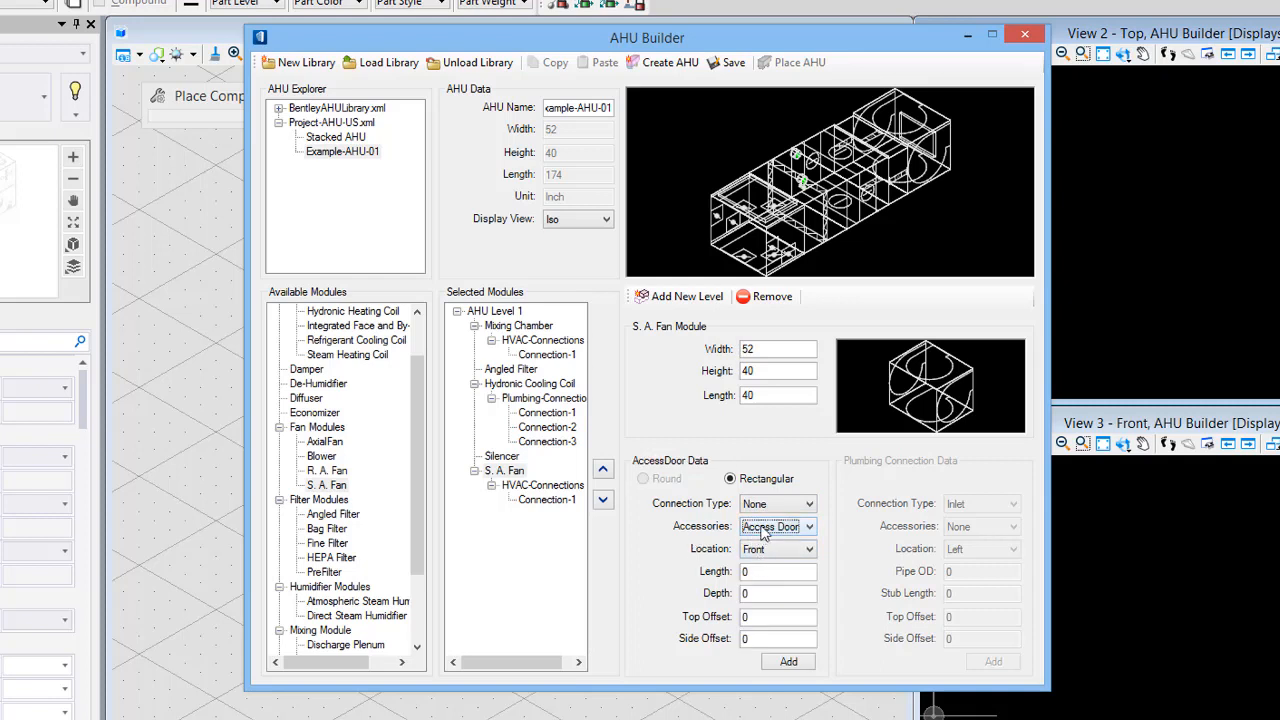
click(775, 504)
click(766, 528)
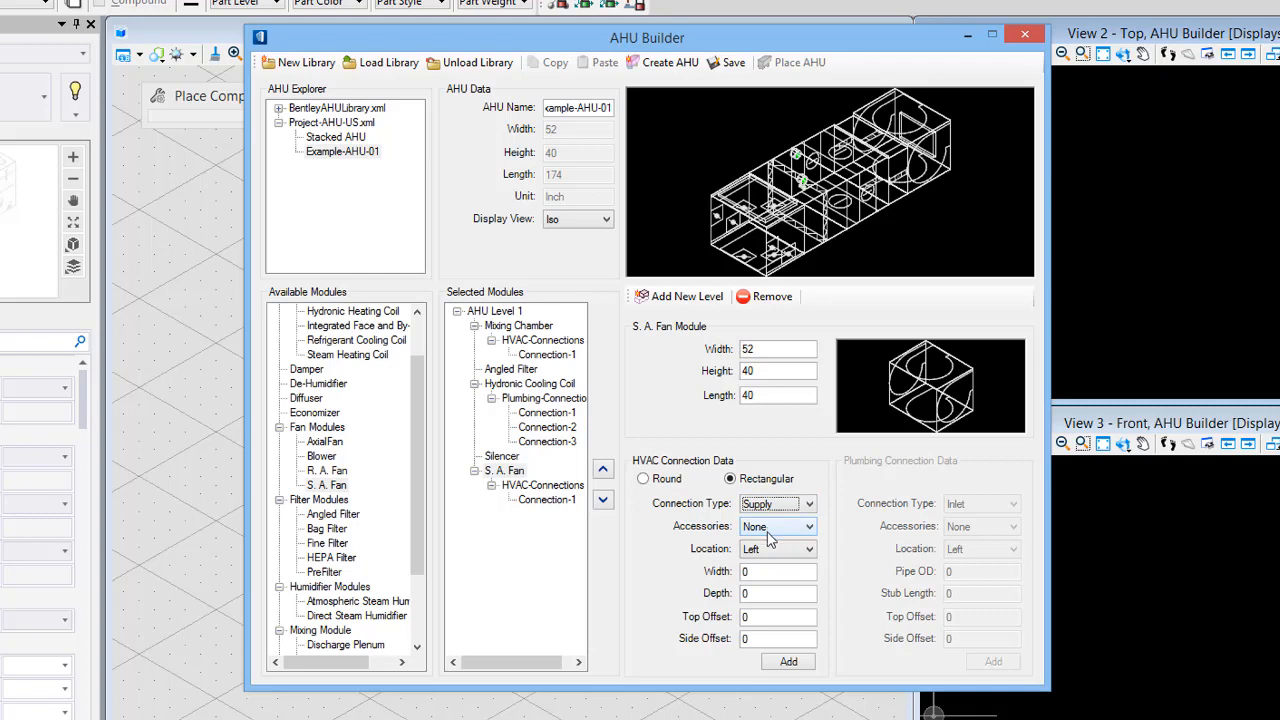
click(777, 527)
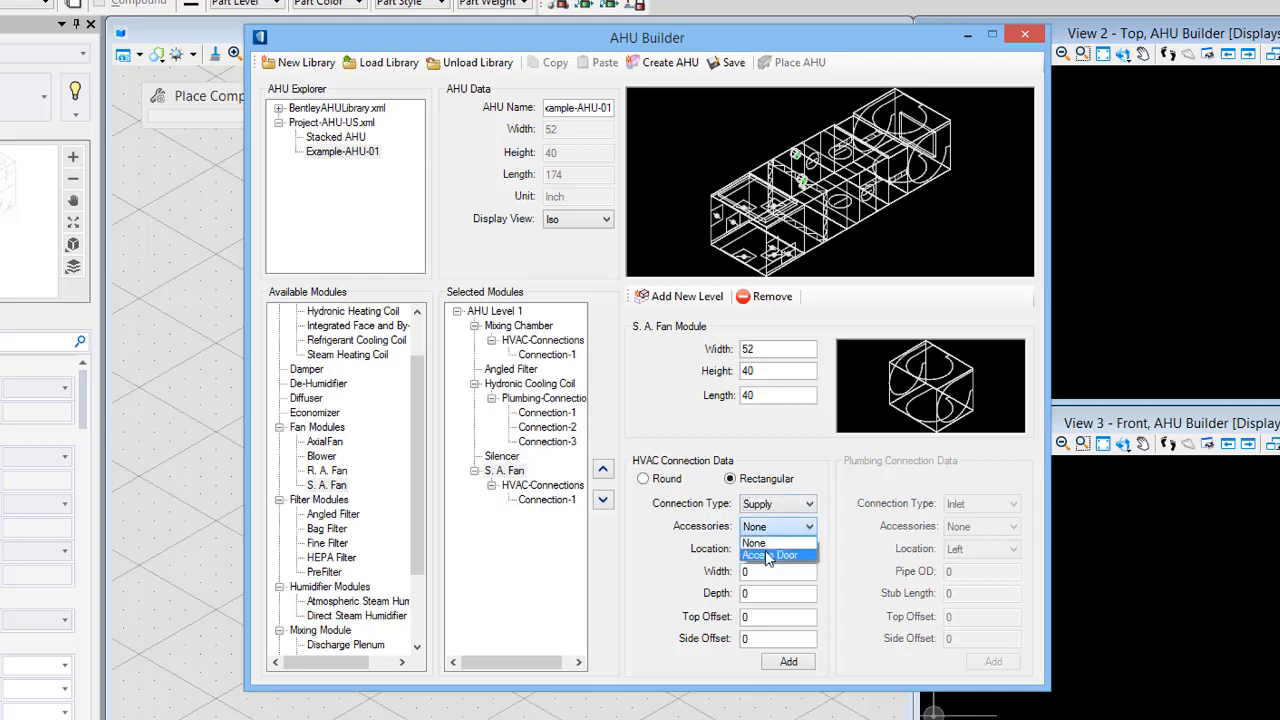
click(768, 555)
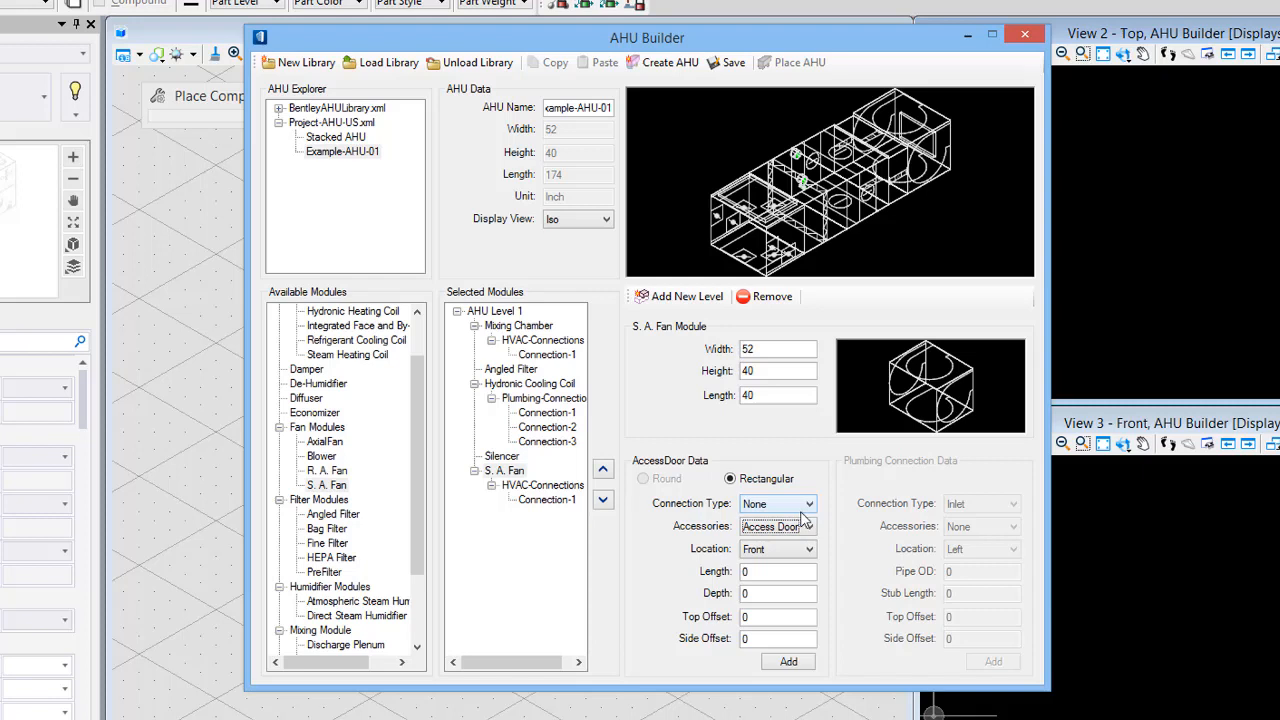
- Add an access door on the fan's Back with length 36, depth 36, top offset 20 and side offset 20
click(765, 557)
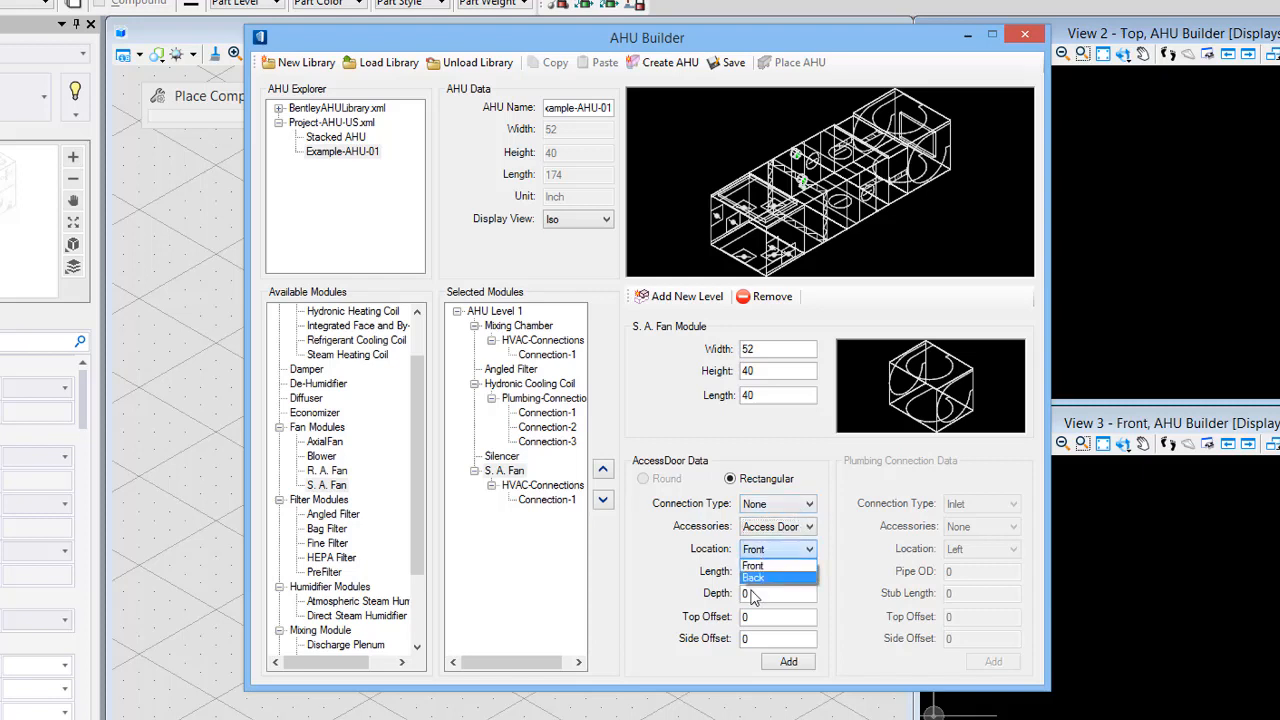
click(755, 574)
click(741, 572)
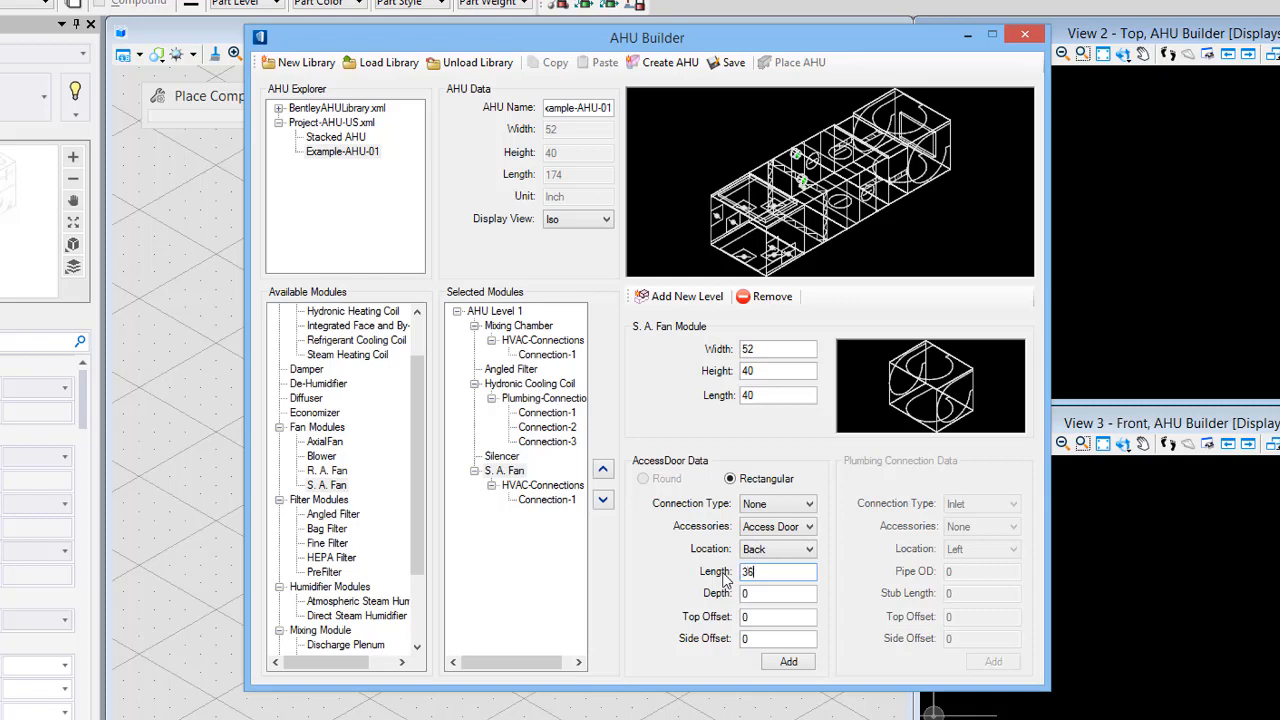
text(36)
key(Tab)
text(36)
key(Tab)
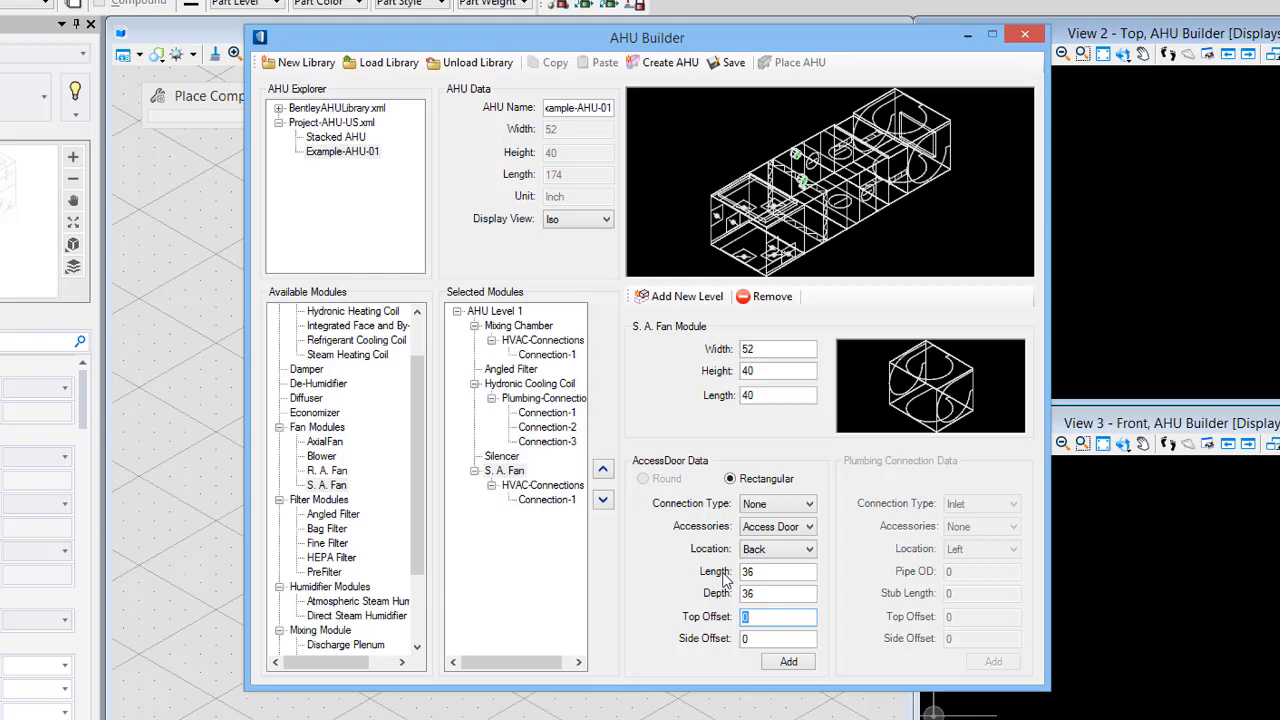
key(Tab)
text(20)
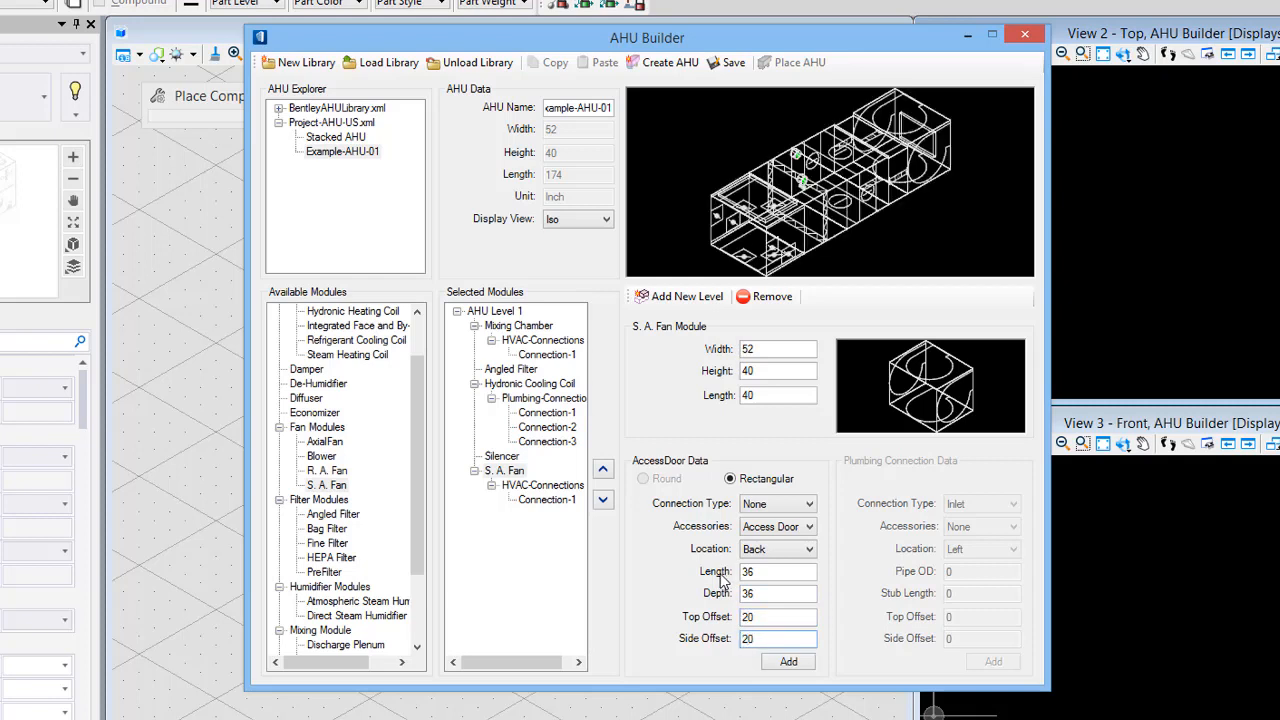
click(786, 662)
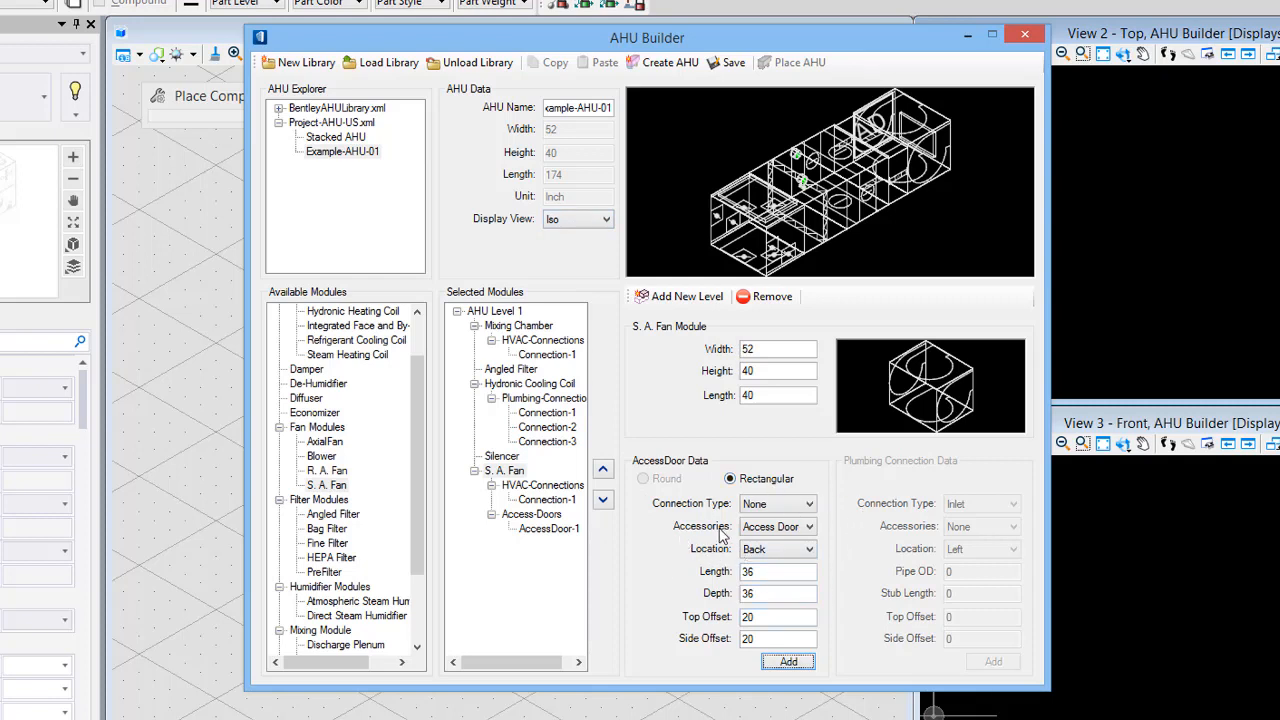
- Add a new AHU level and then remove it again
click(684, 300)
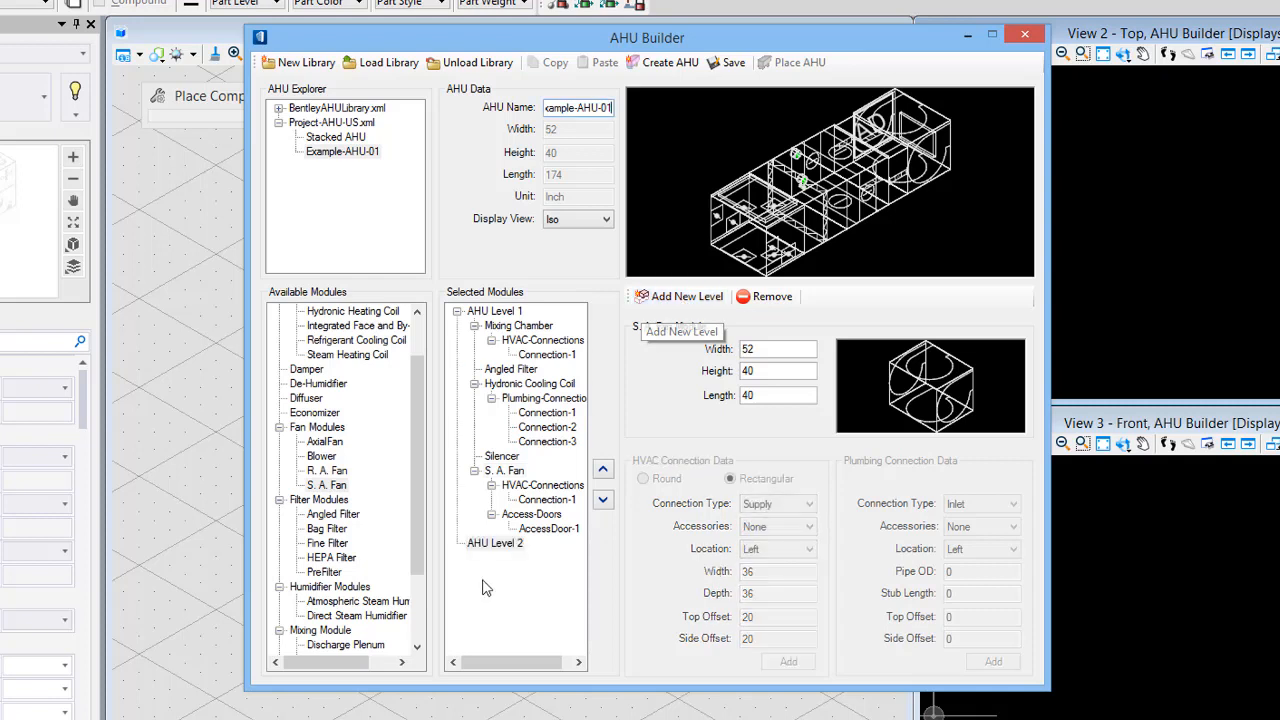
click(495, 543)
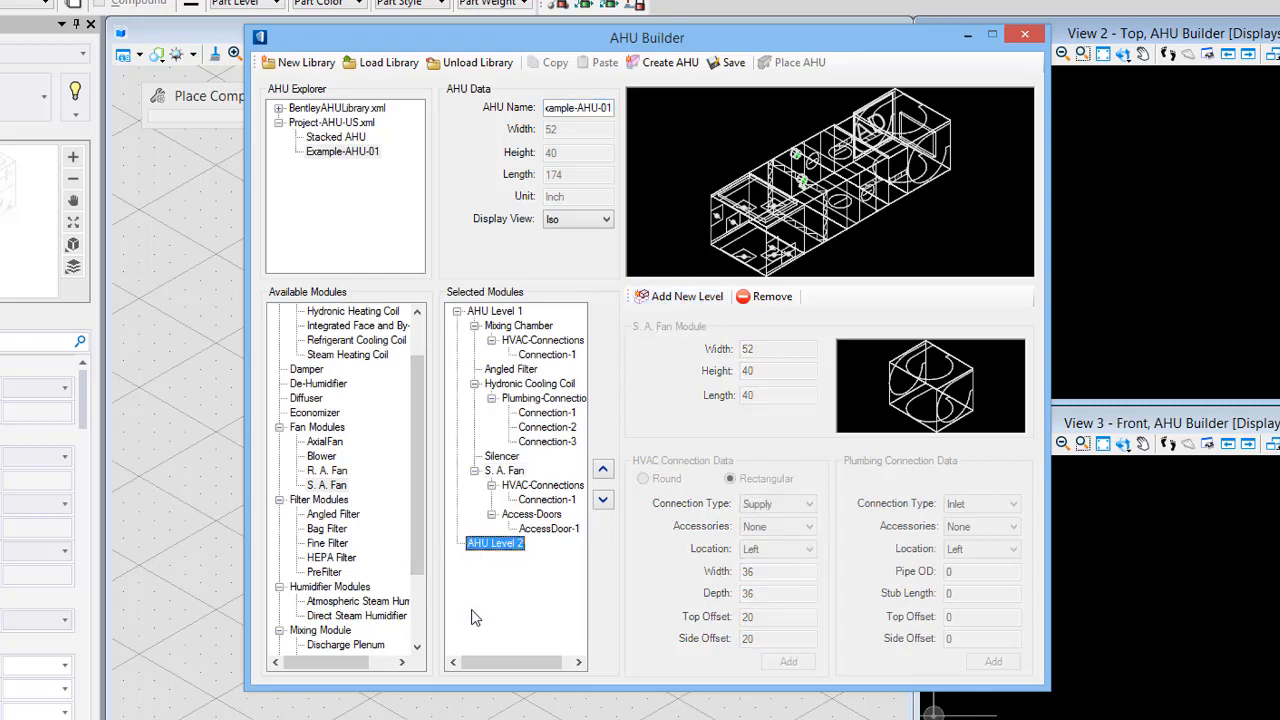
click(775, 298)
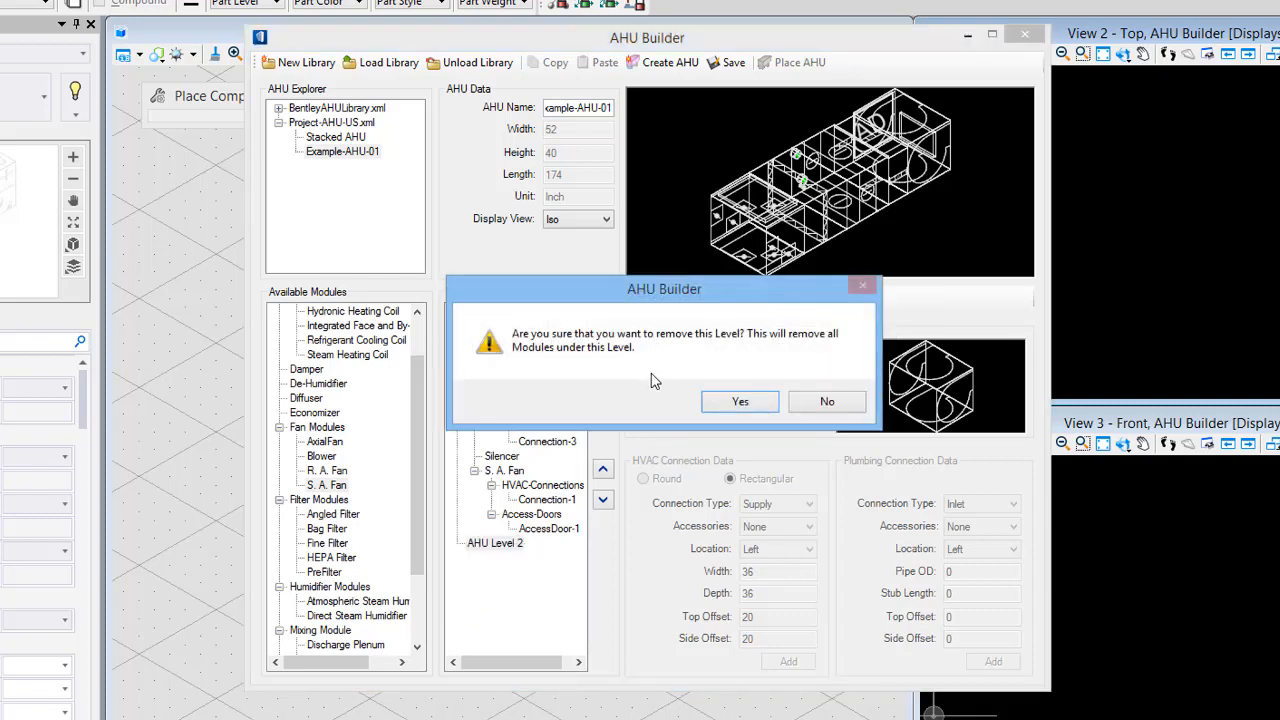
click(738, 401)
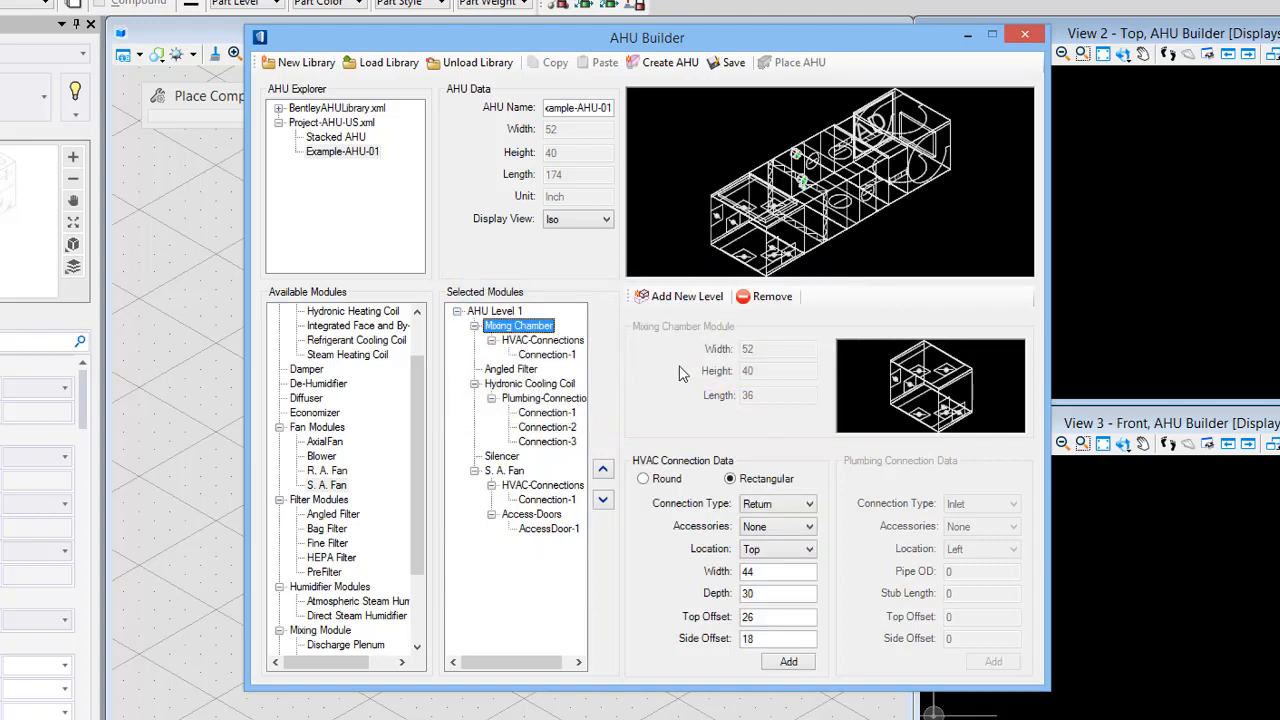
- Switch the unit preview to the Front view and save the AHU library
click(574, 221)
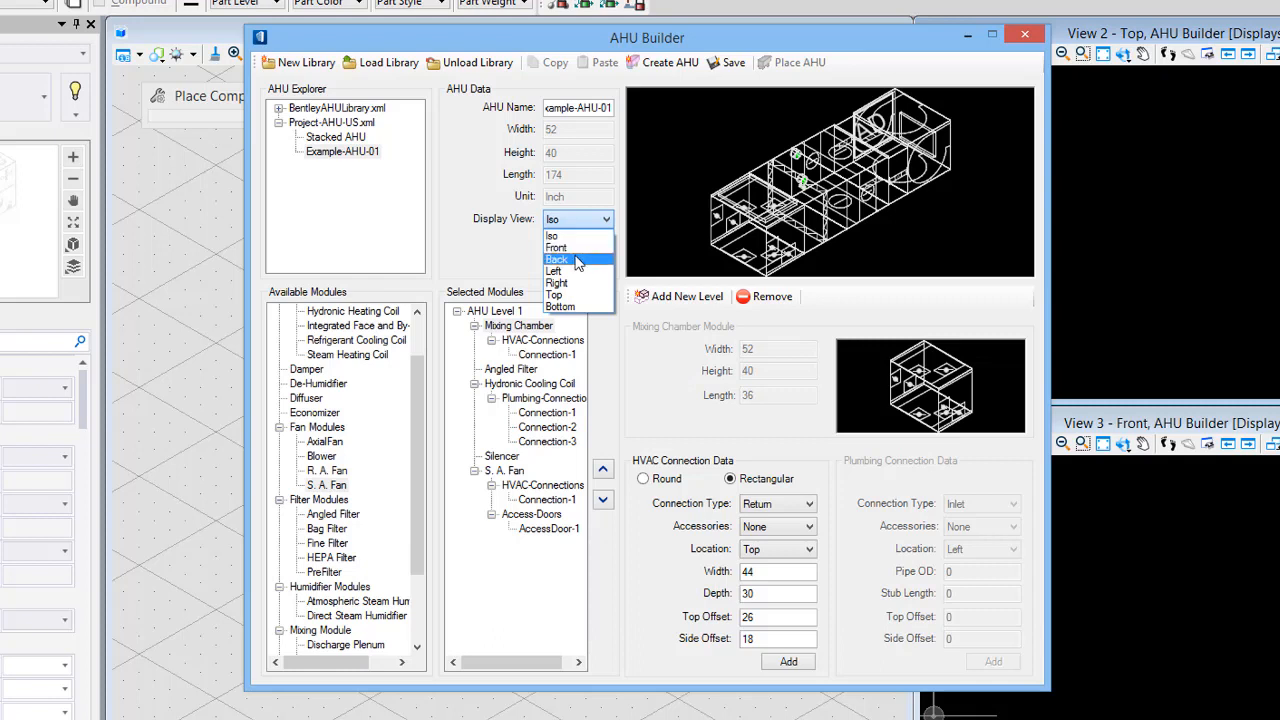
click(586, 249)
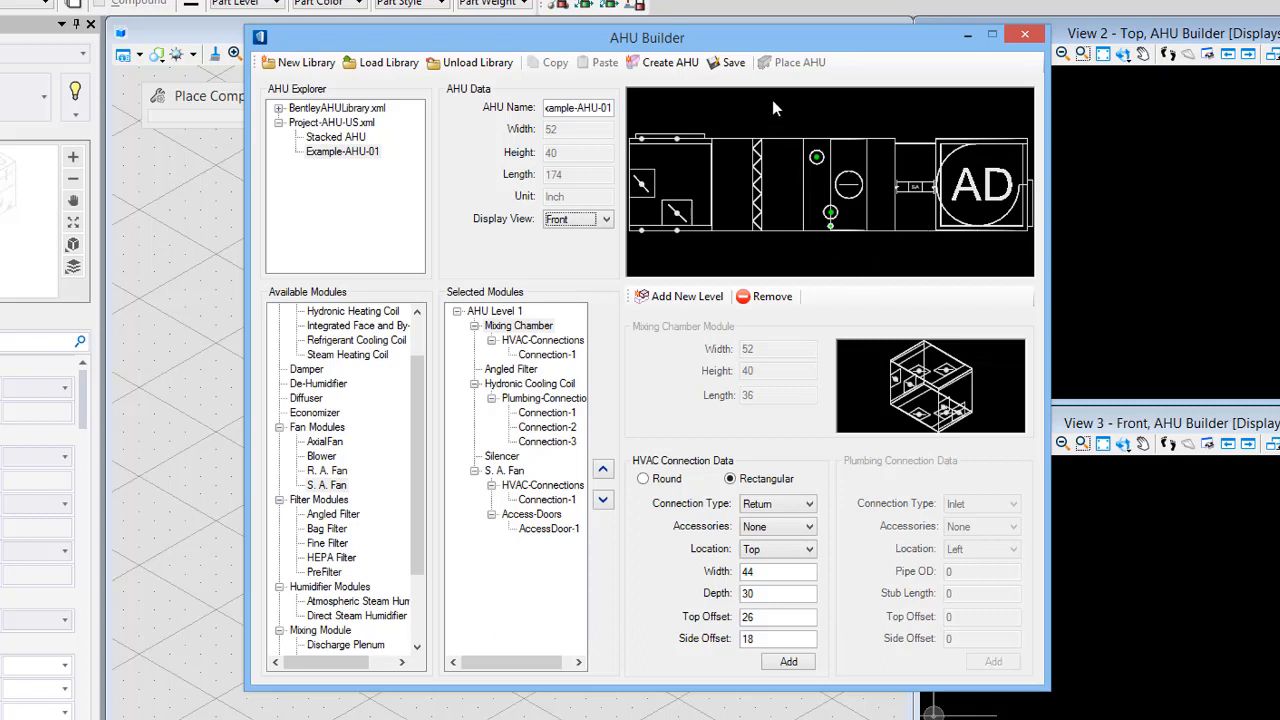
click(730, 63)
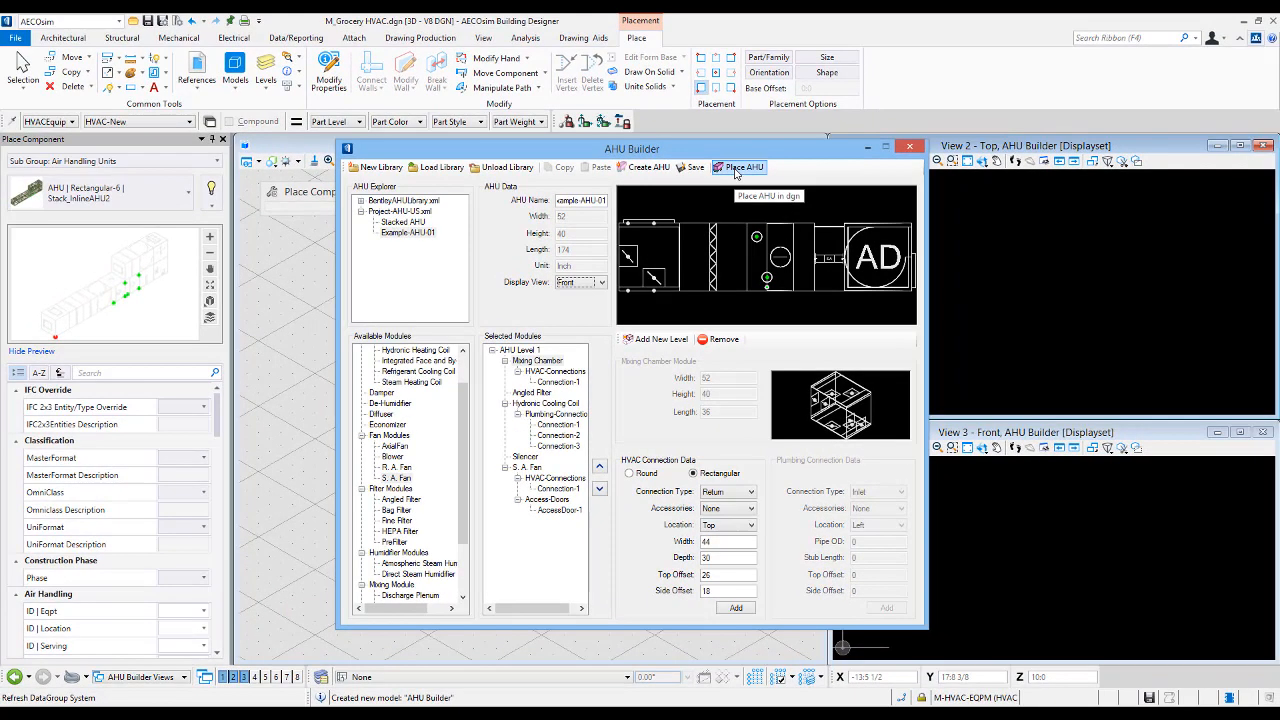
- Start placing Example-AHU-01 in the drawing and set its equipment ID to AHU-01
click(735, 169)
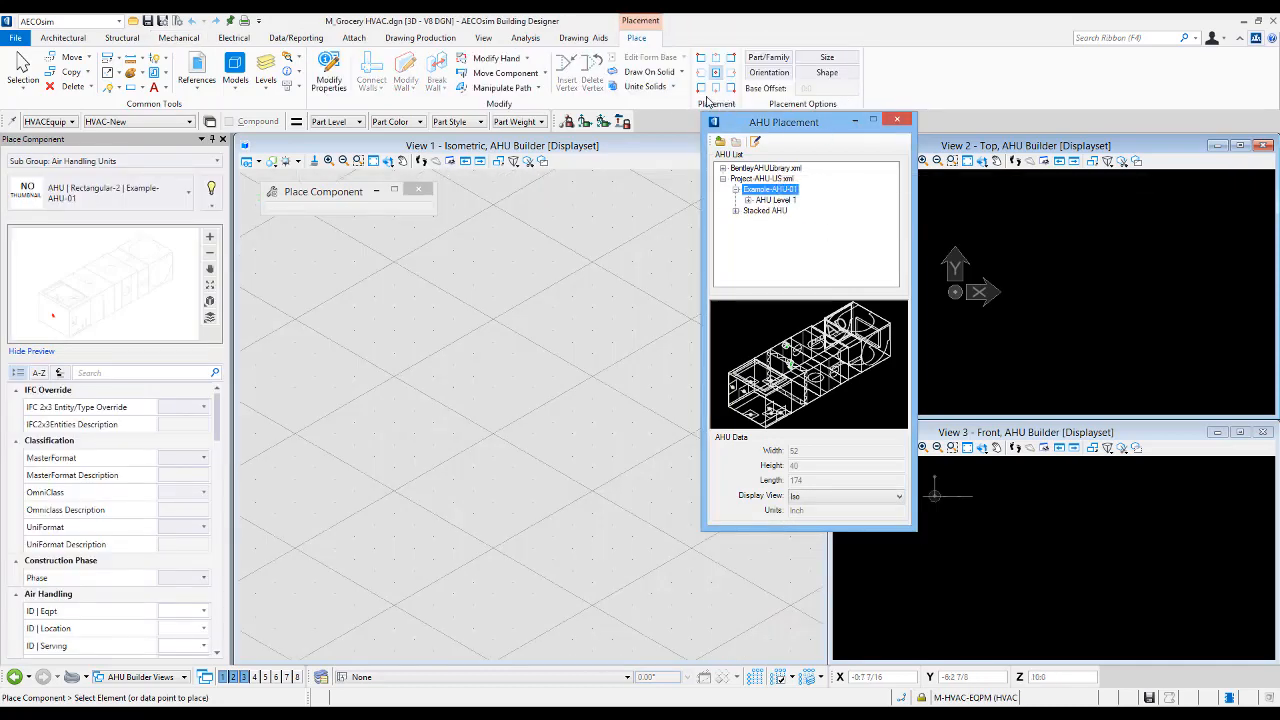
click(218, 421)
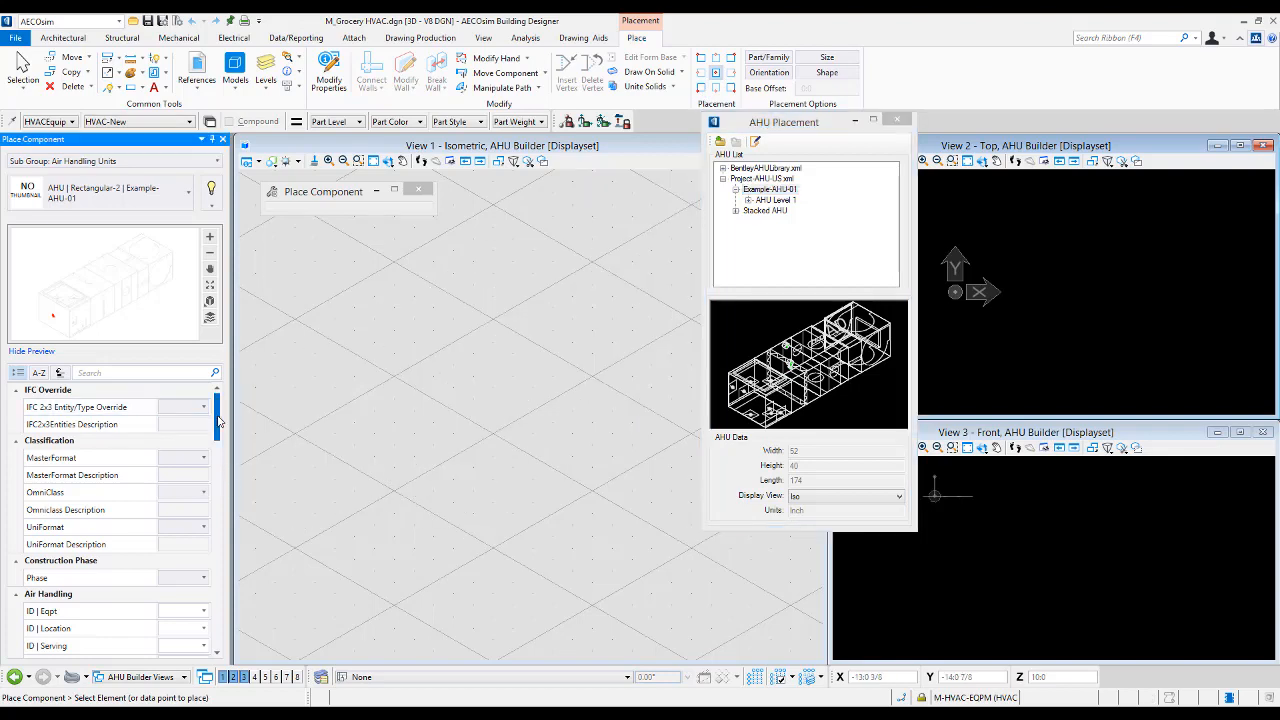
scroll(145, 485, down, 3)
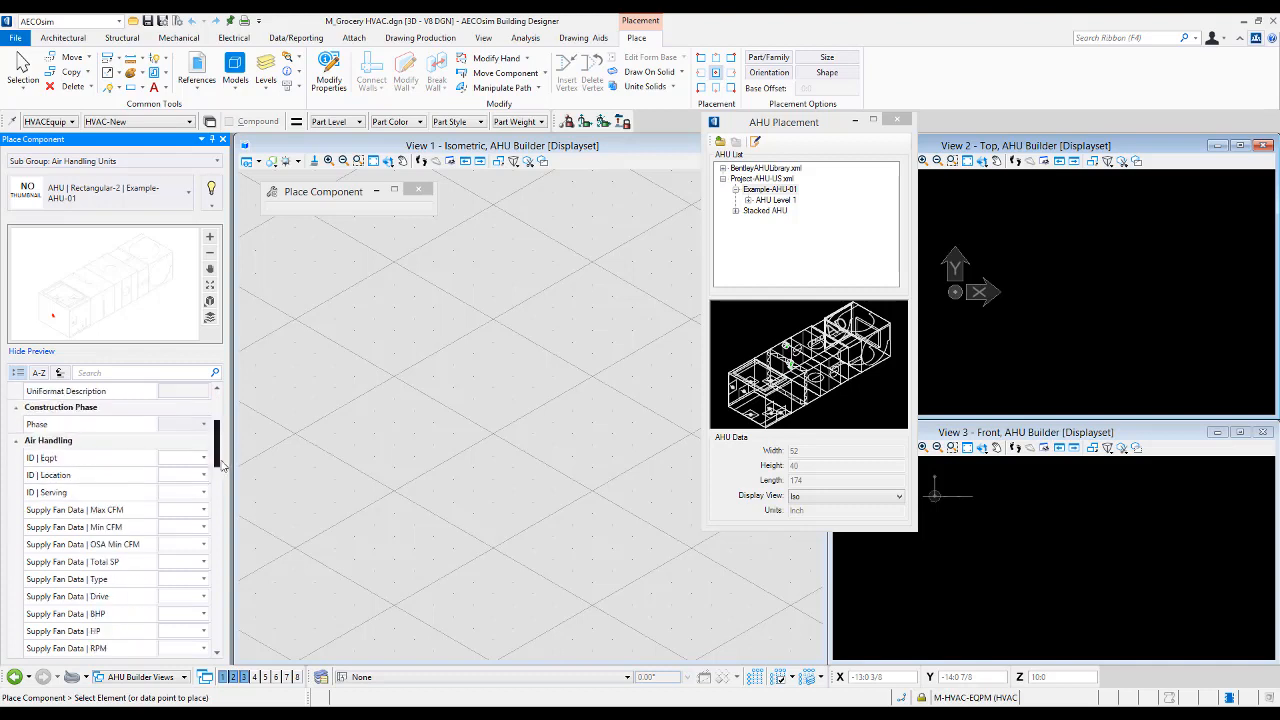
click(168, 458)
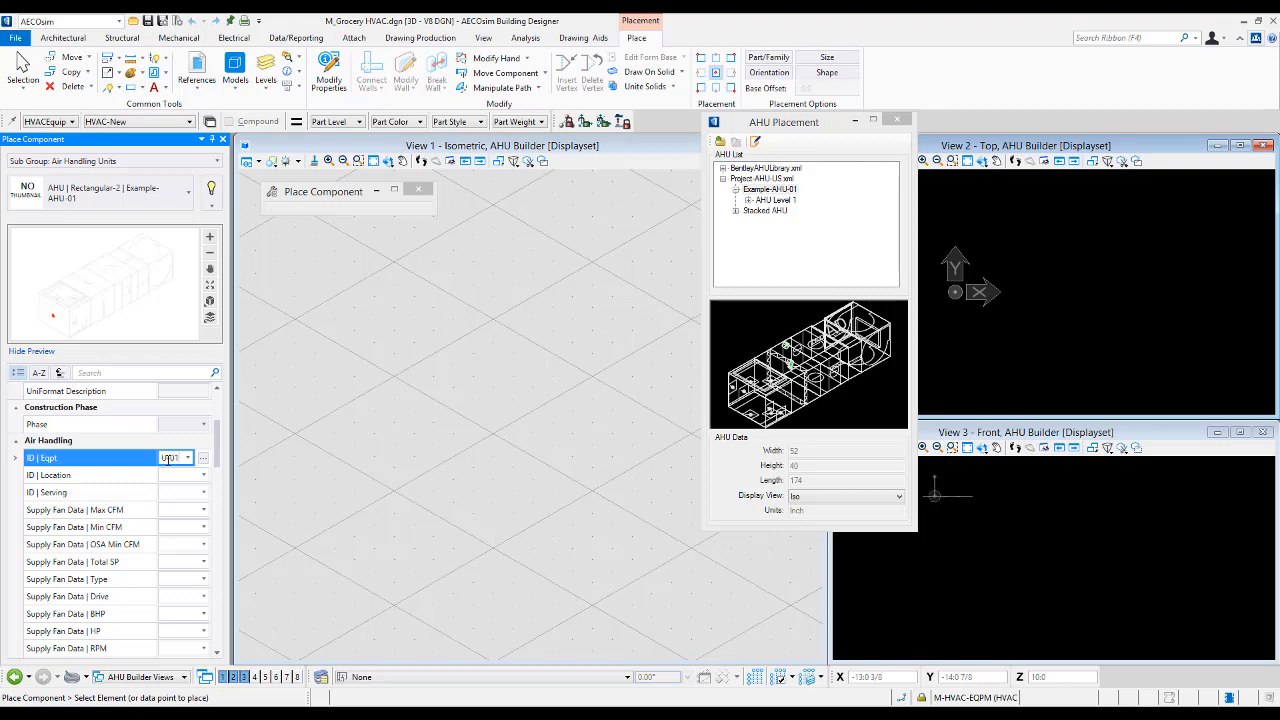
key(Tab)
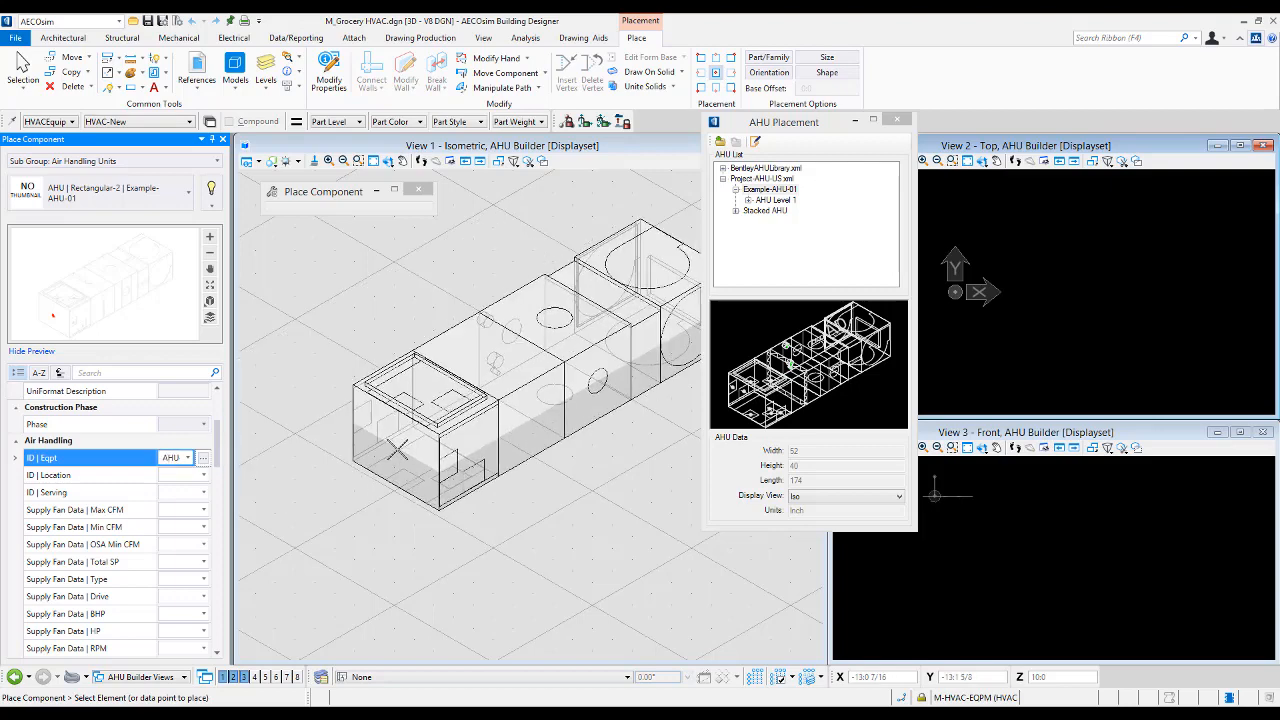
- Place the AHU in the isometric view, aligning its orientation to the top plane
click(701, 89)
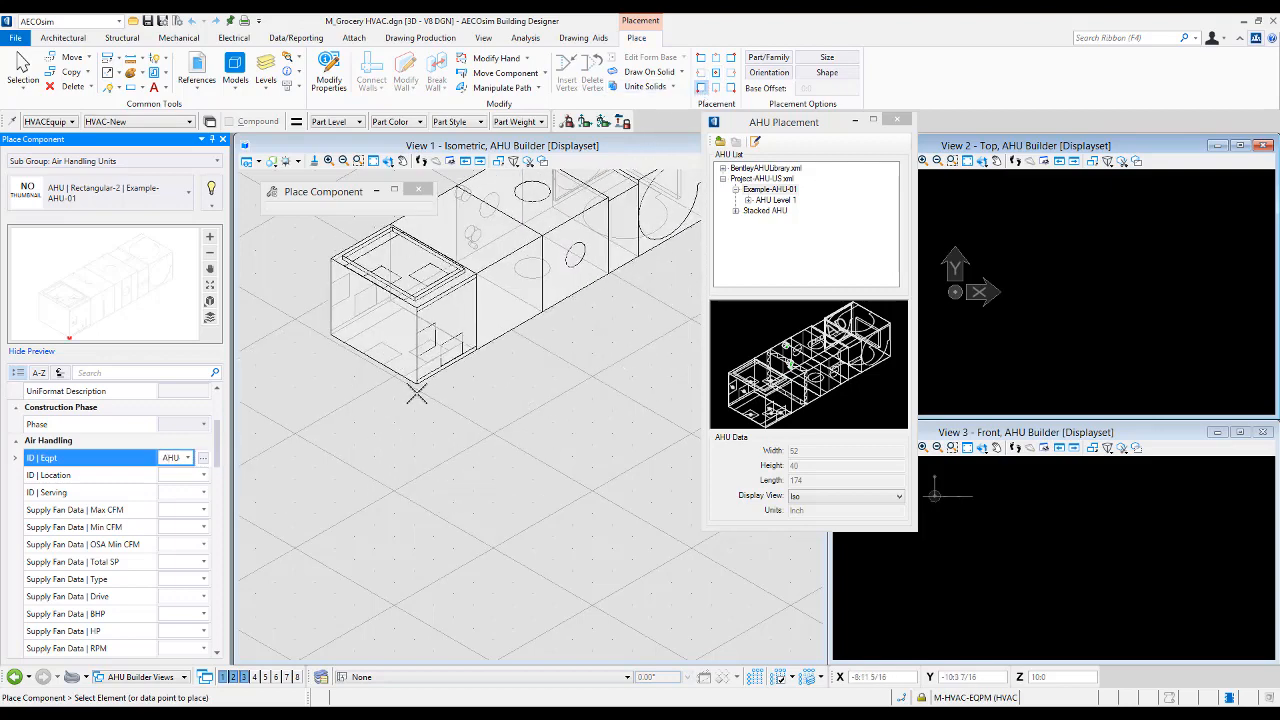
key(F11)
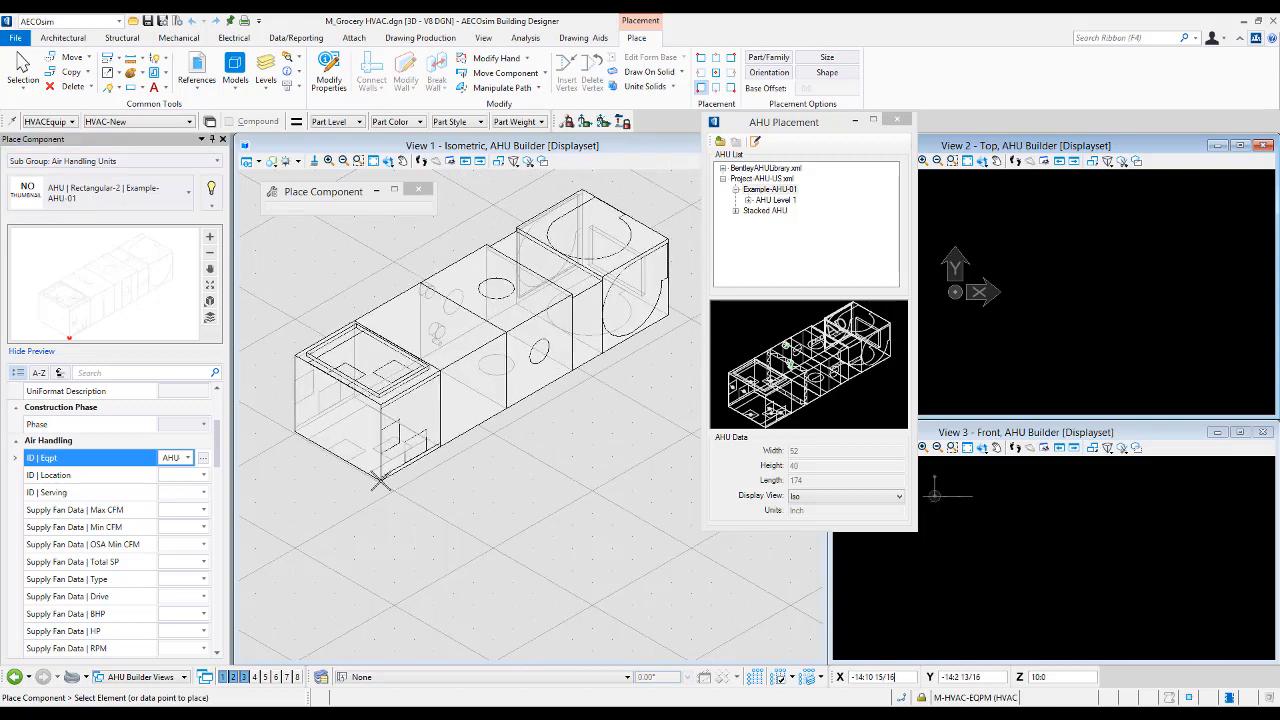
key(F11)
key(t)
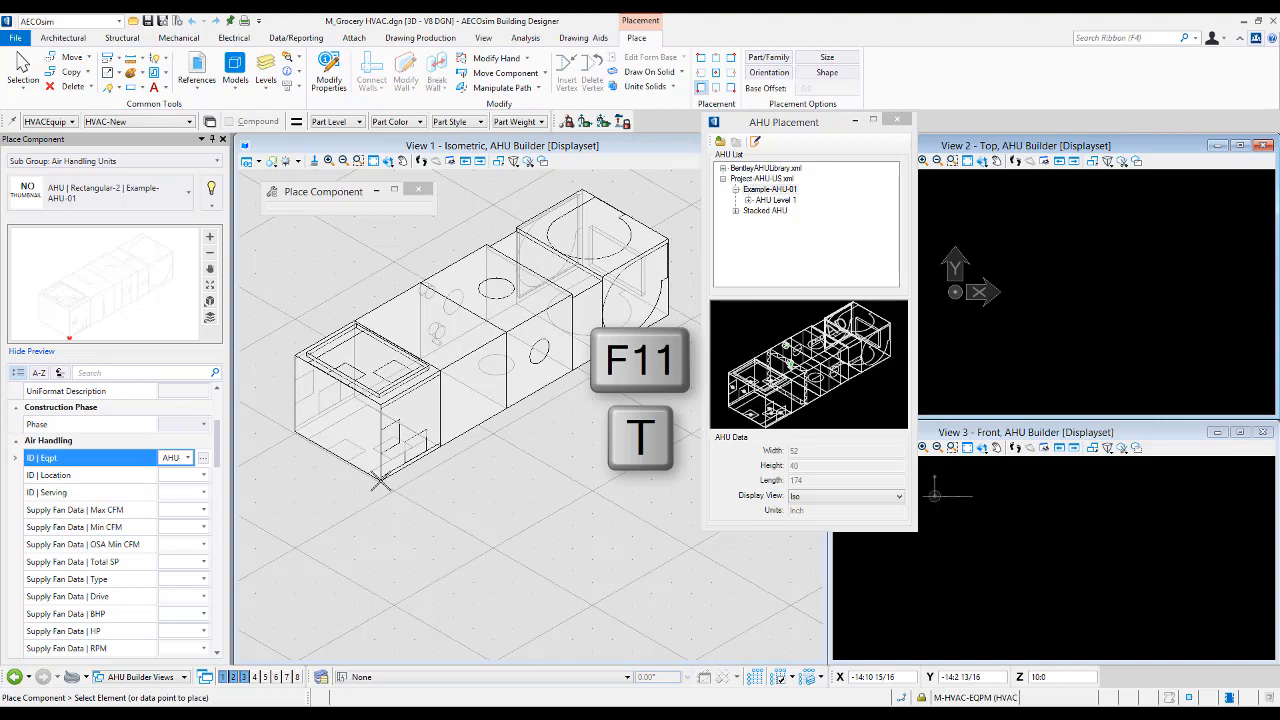
click(381, 482)
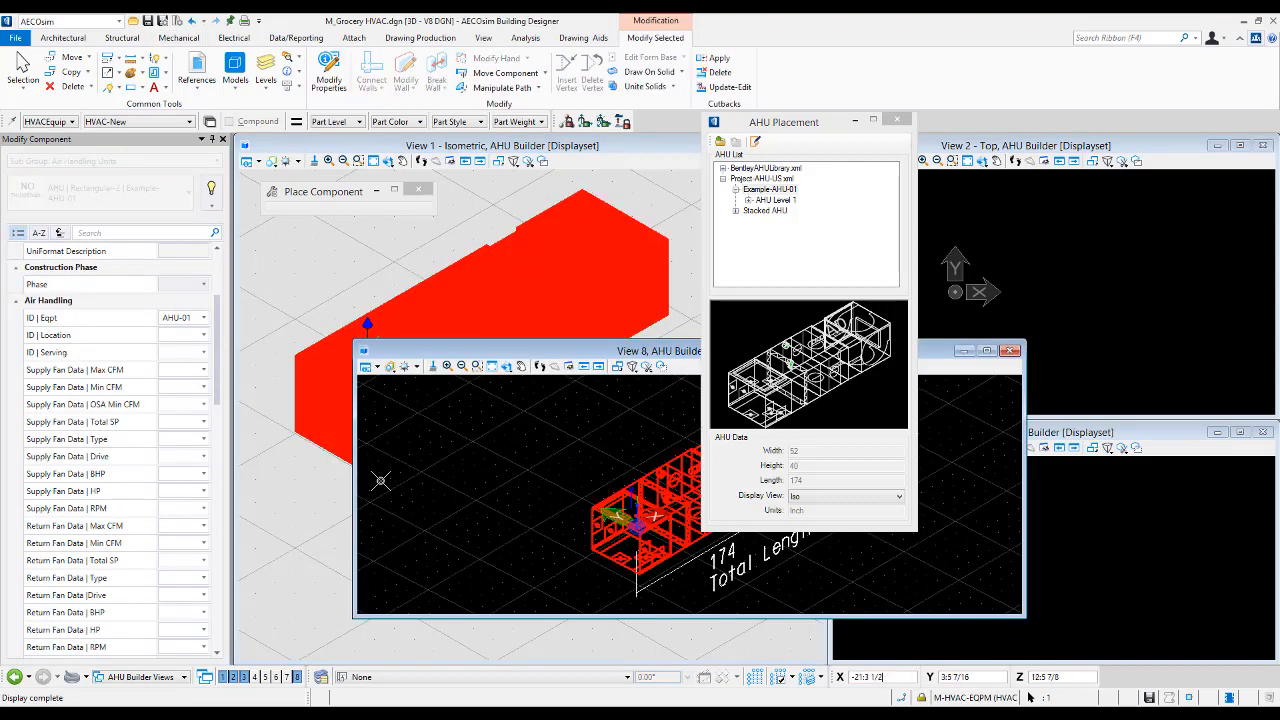
drag(800, 125, 1060, 168)
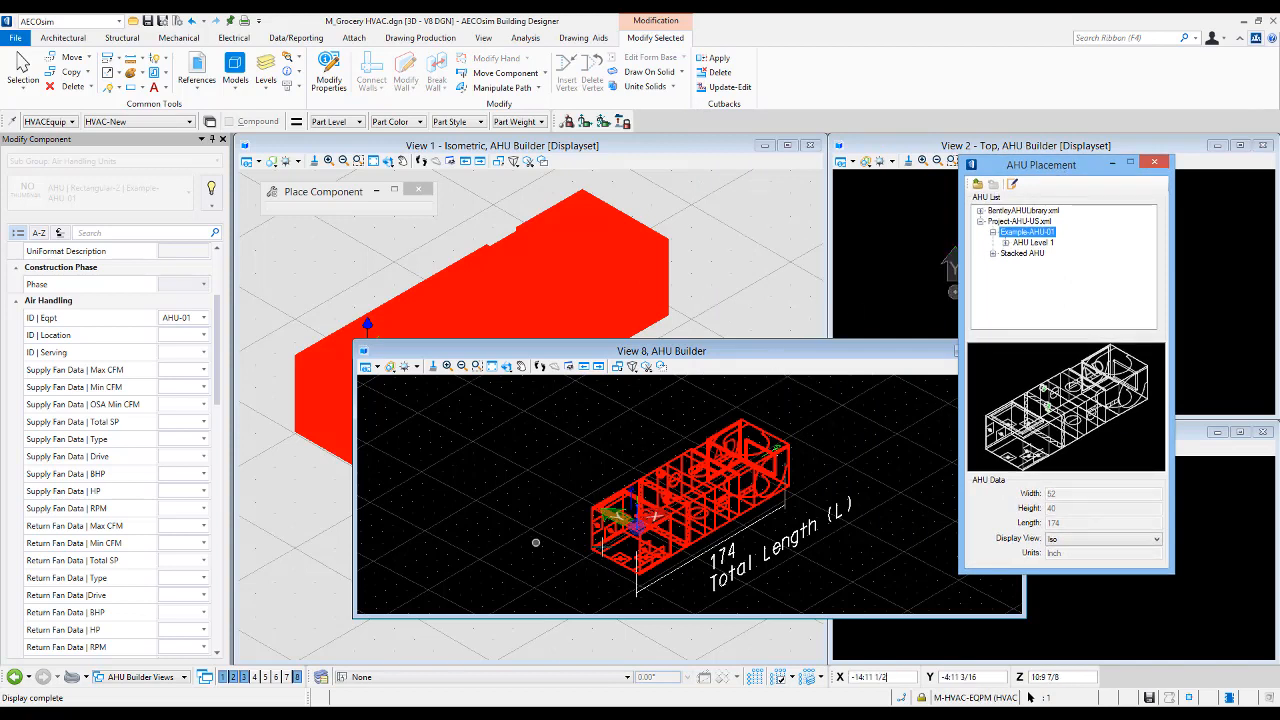
click(687, 226)
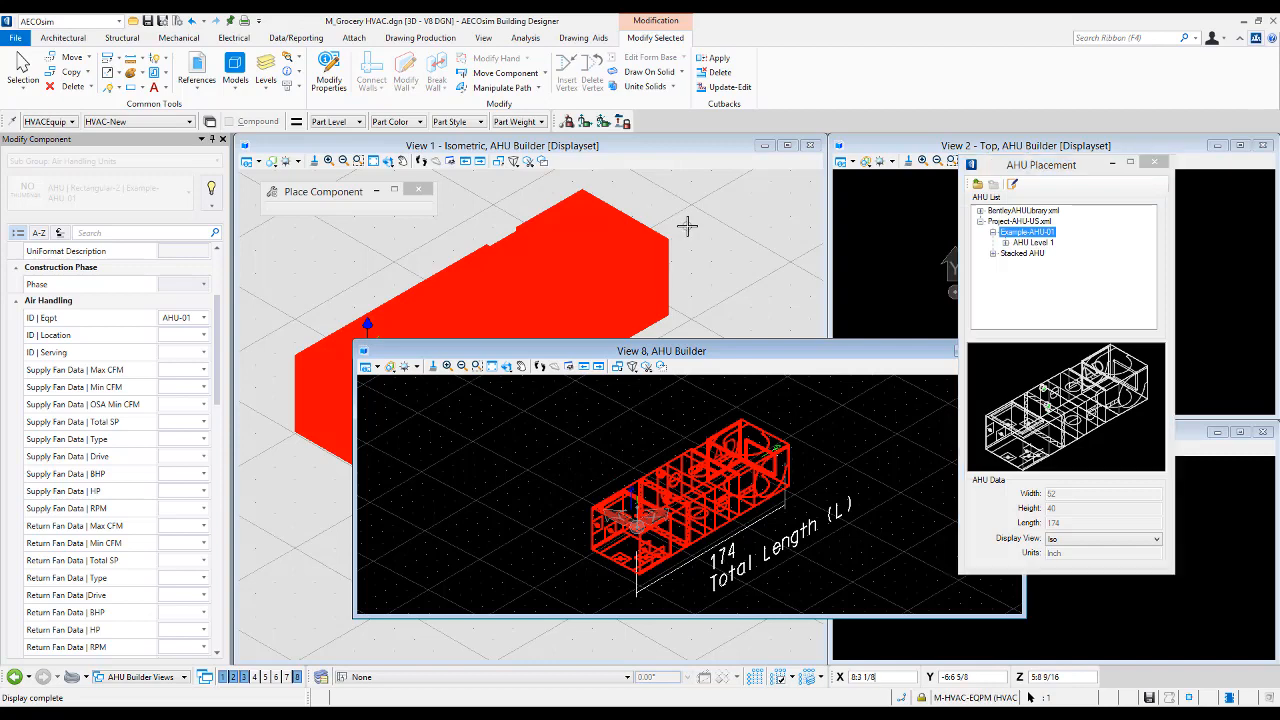
click(705, 226)
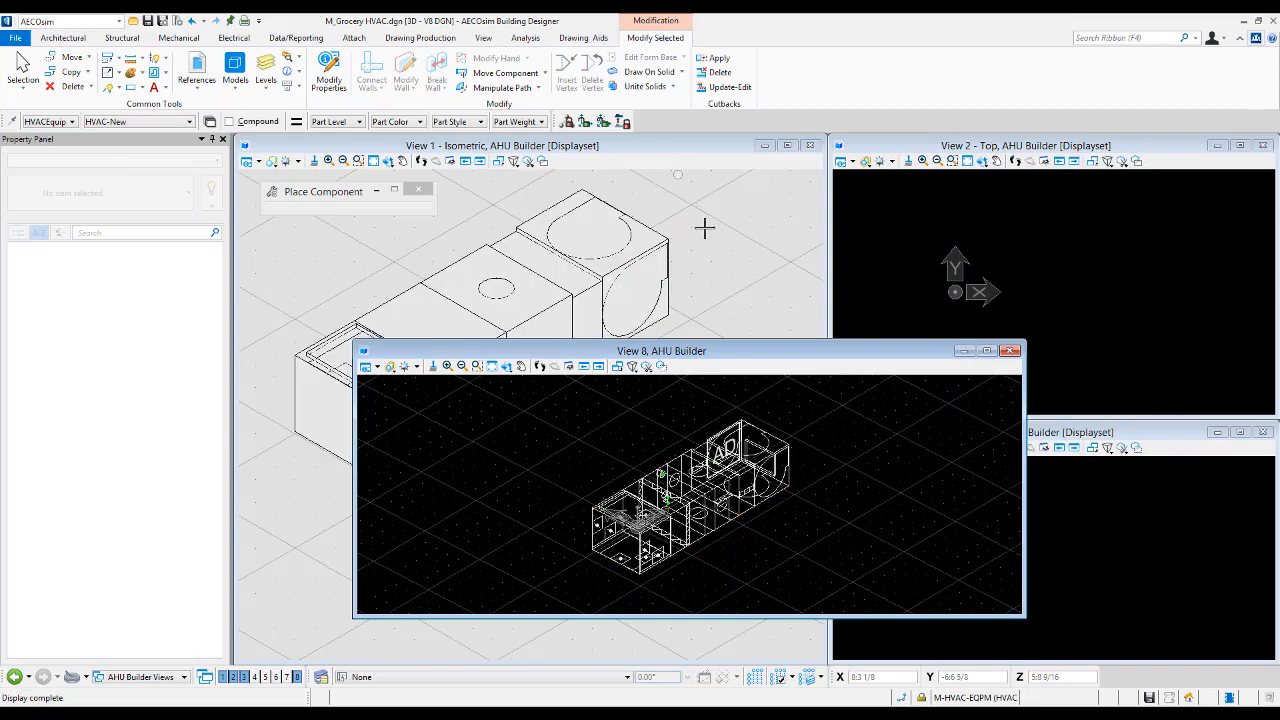
click(679, 151)
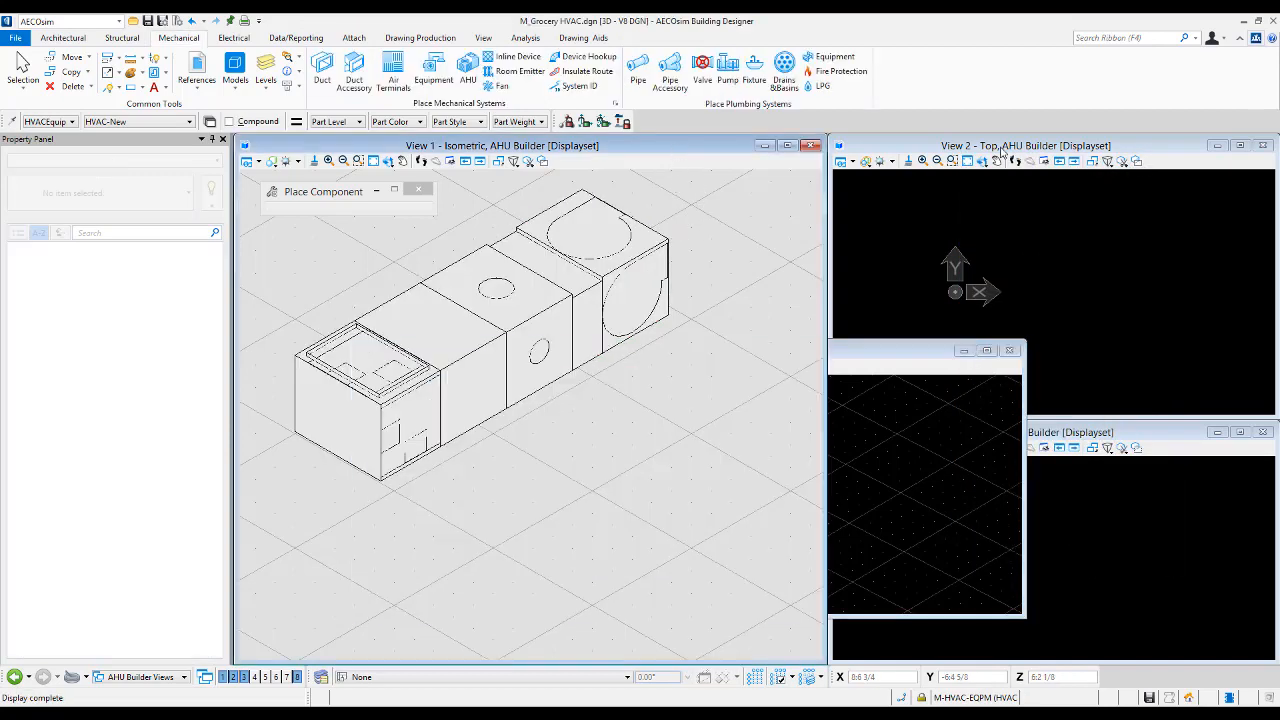
click(1003, 152)
click(1104, 434)
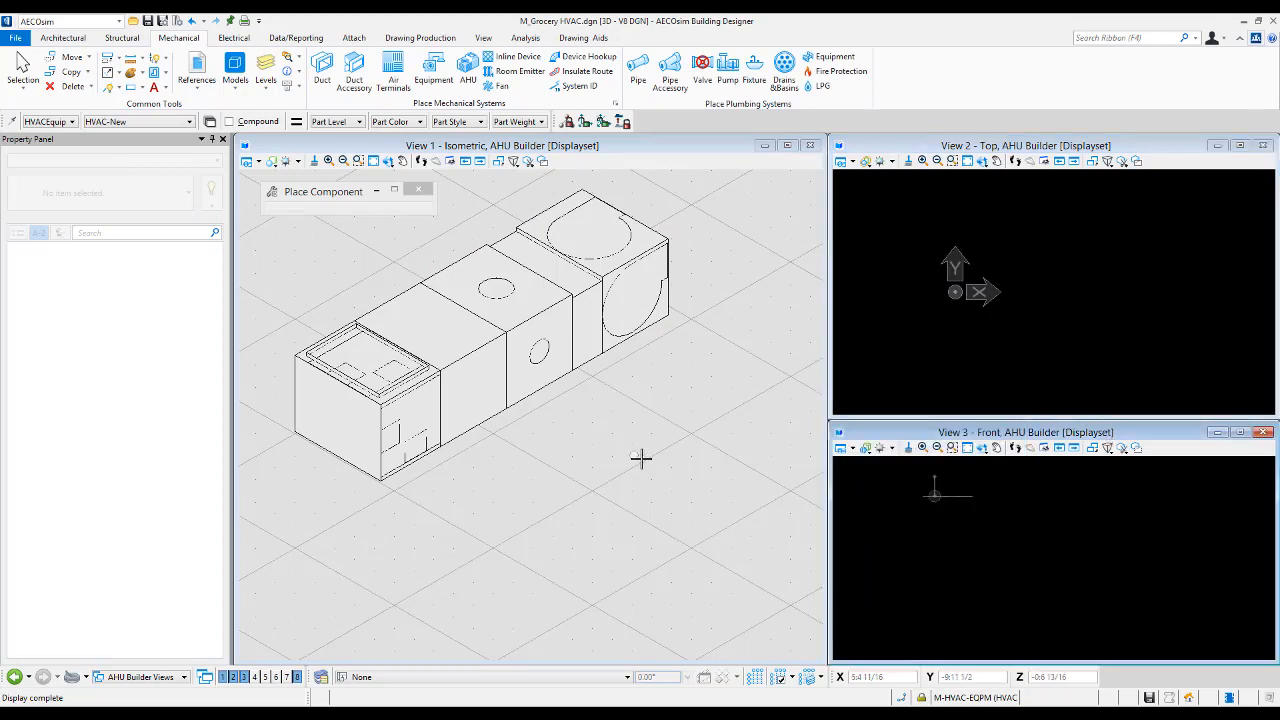